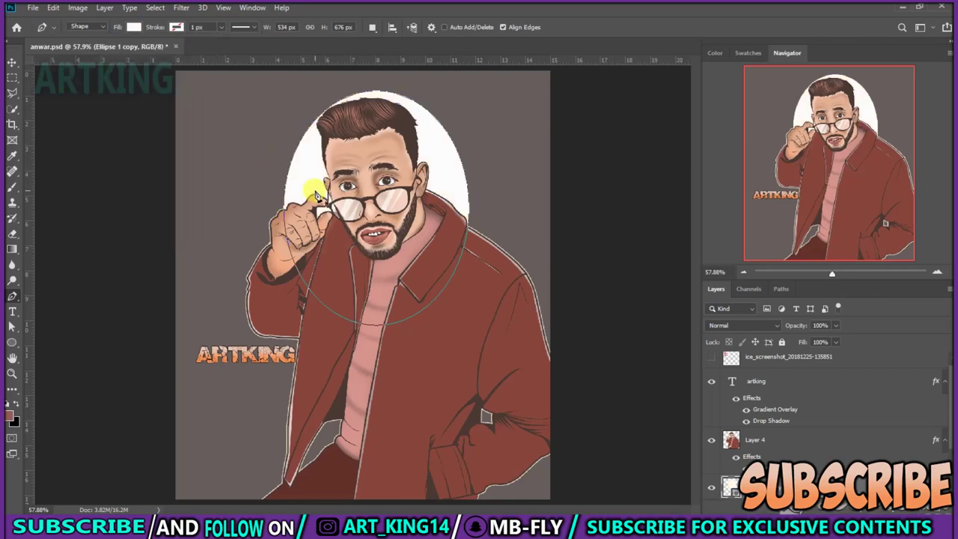
Fill the ellipse copy with tan, then duplicate it and scale the copy slightly smaller.
click(133, 27)
click(143, 214)
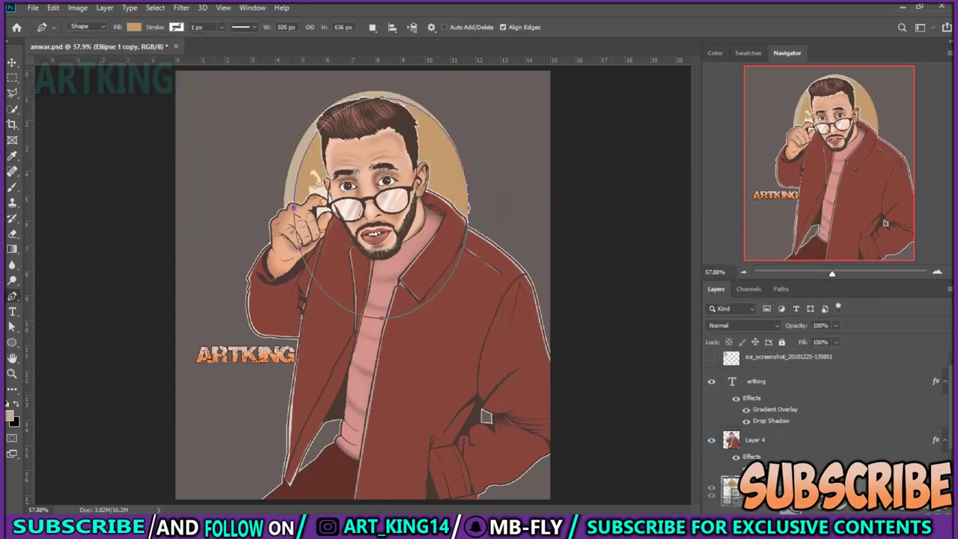
key(ctrl+j)
key(ctrl+t)
drag(468, 317, 454, 299)
click(500, 27)
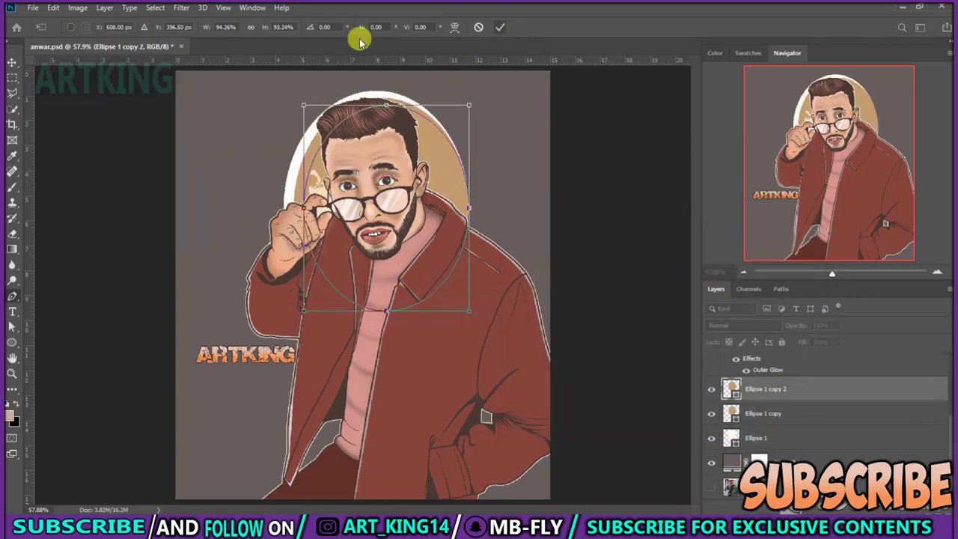
Select the Ellipse 1 copy 2 layer and give this inner ellipse a darker brown fill.
click(133, 27)
click(160, 202)
key(v)
click(763, 413)
click(763, 388)
key(p)
click(133, 27)
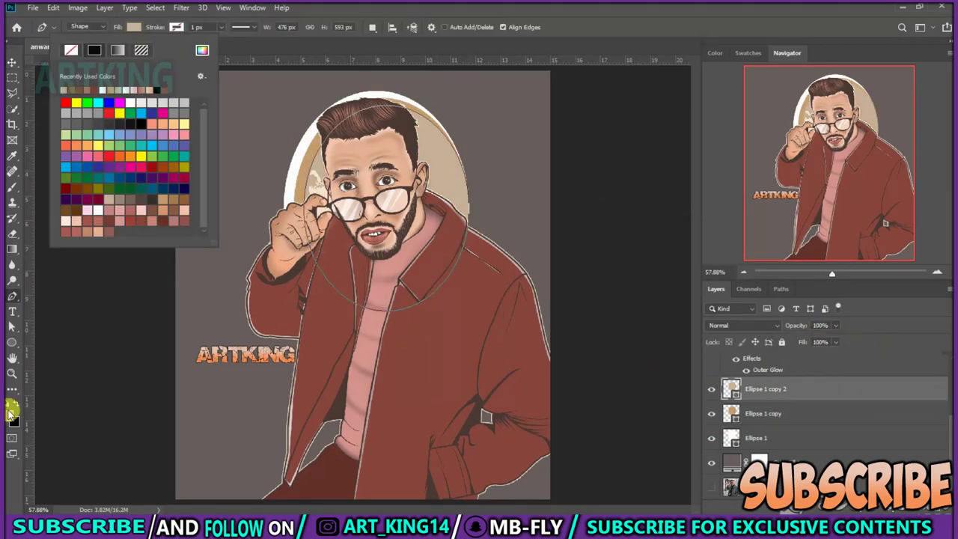
click(97, 220)
click(133, 27)
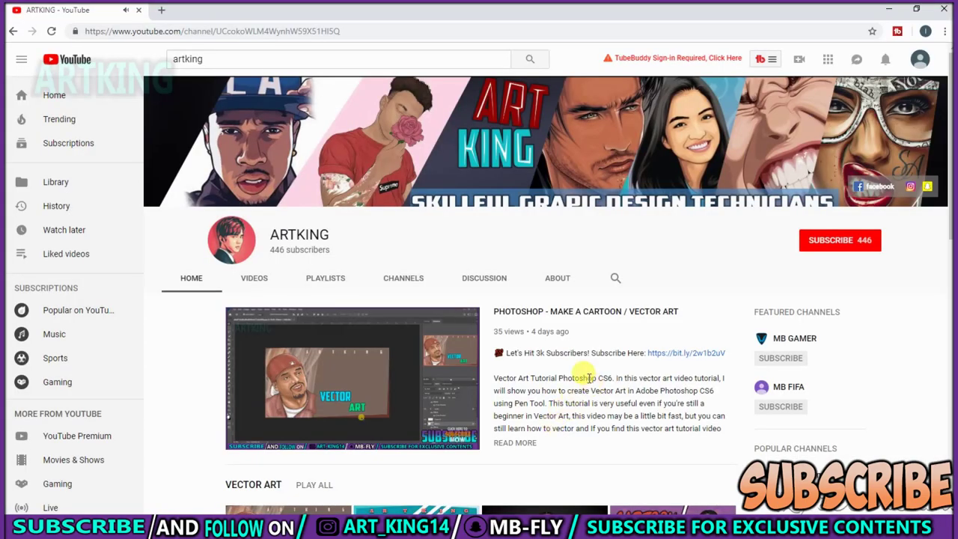
scroll(591, 382, down, 2)
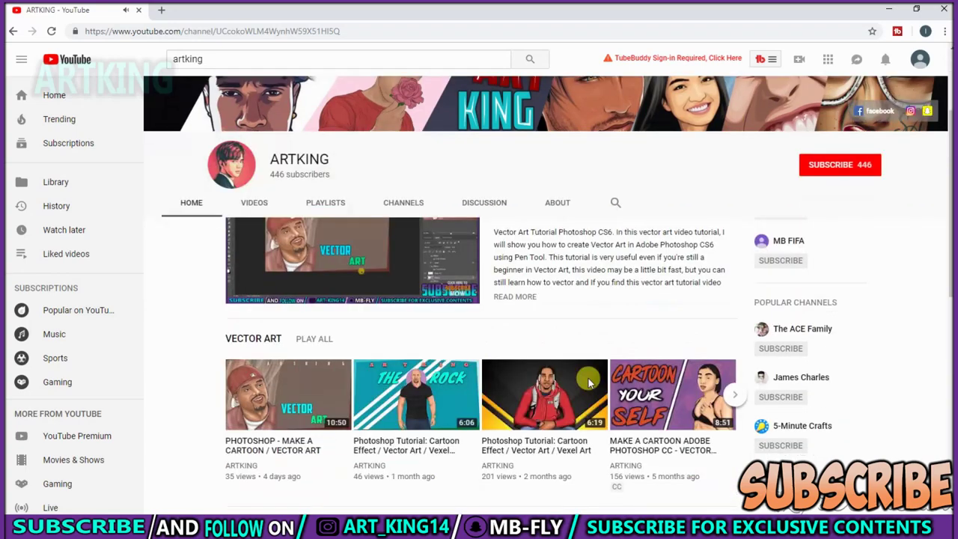
Hit the red SUBSCRIBE button on the ARTKING YouTube channel page.
scroll(591, 381, up, 2)
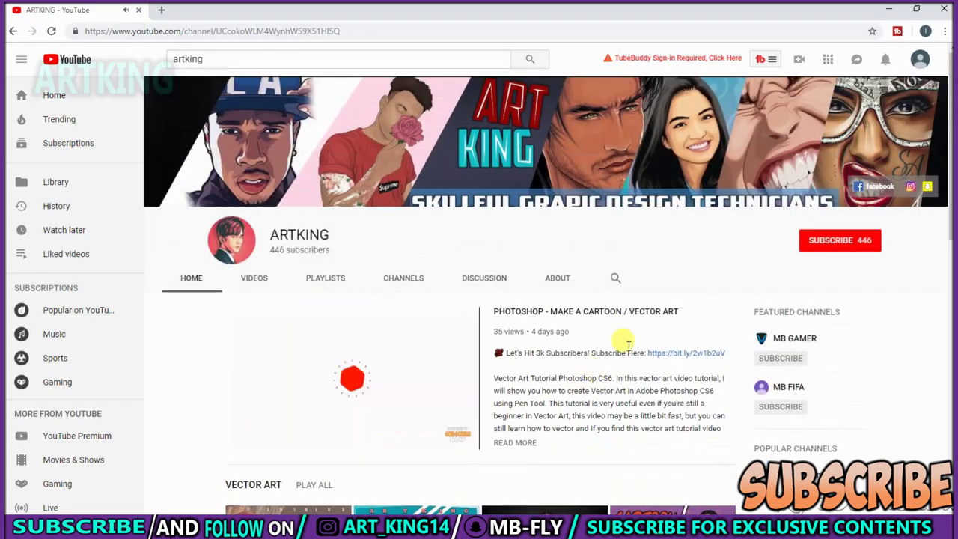
click(821, 248)
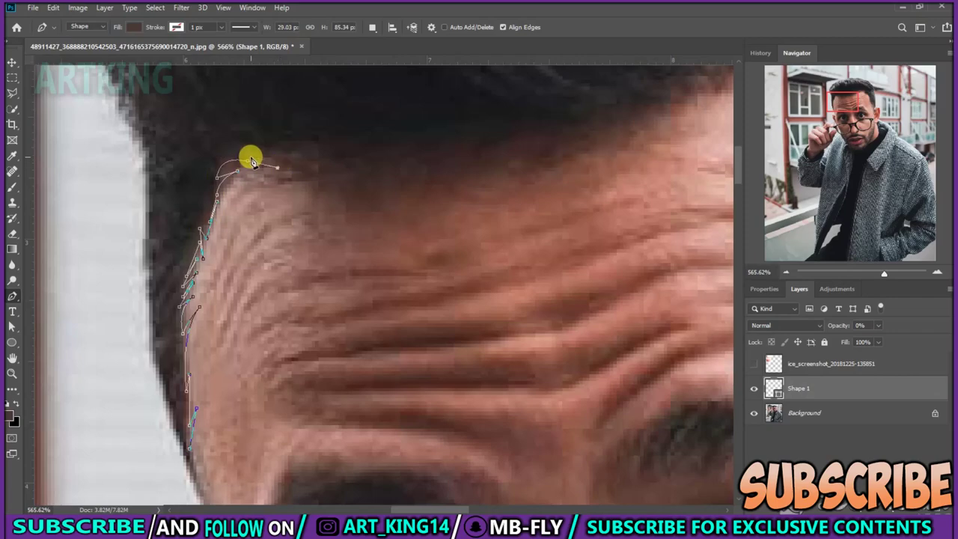
Trace the jagged hairline with curved pen anchors running down the side of the hair.
click(301, 166)
scroll(380, 252, up, 3)
drag(345, 259, 441, 255)
mouse_move(507, 226)
mouse_down()
mouse_move(645, 210)
mouse_move(292, 220)
mouse_up()
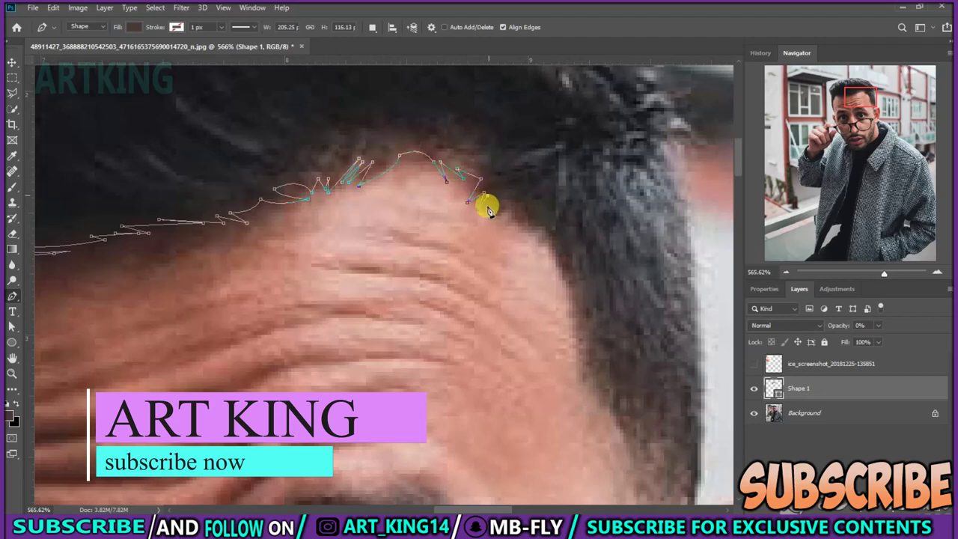
drag(487, 211, 528, 217)
scroll(514, 187, down, 2)
click(589, 382)
scroll(590, 352, down, 4)
drag(647, 396, 651, 417)
scroll(697, 296, up, 2)
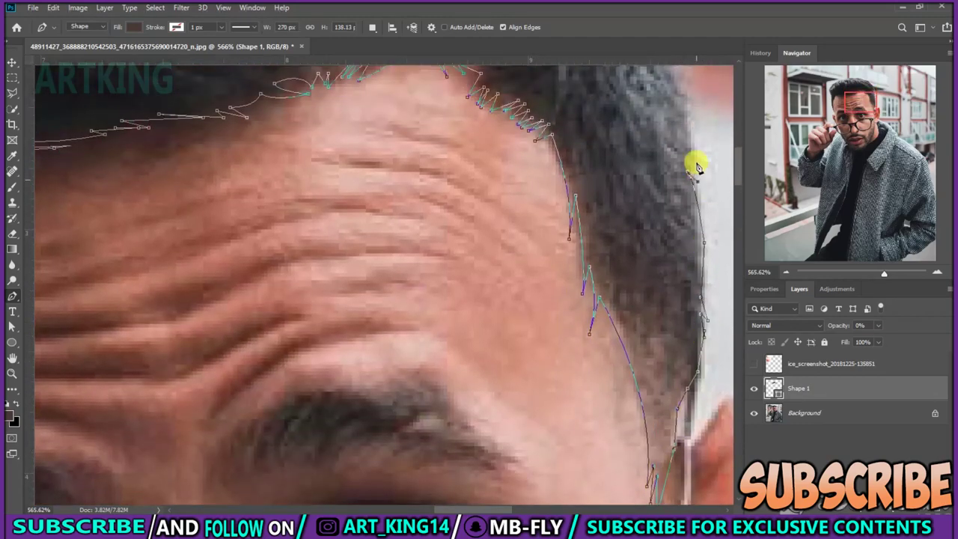
scroll(696, 166, down, 2)
scroll(681, 164, up, 2)
scroll(584, 172, up, 2)
Close the outer and top-left hair outline, show it at full opacity, and hide Background.
drag(565, 137, 596, 139)
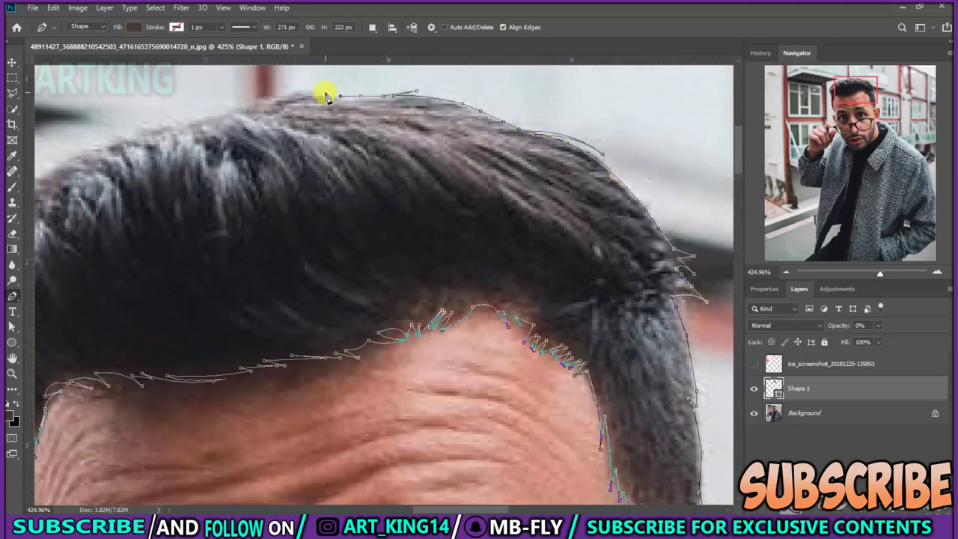
scroll(258, 120, left, 5)
click(208, 167)
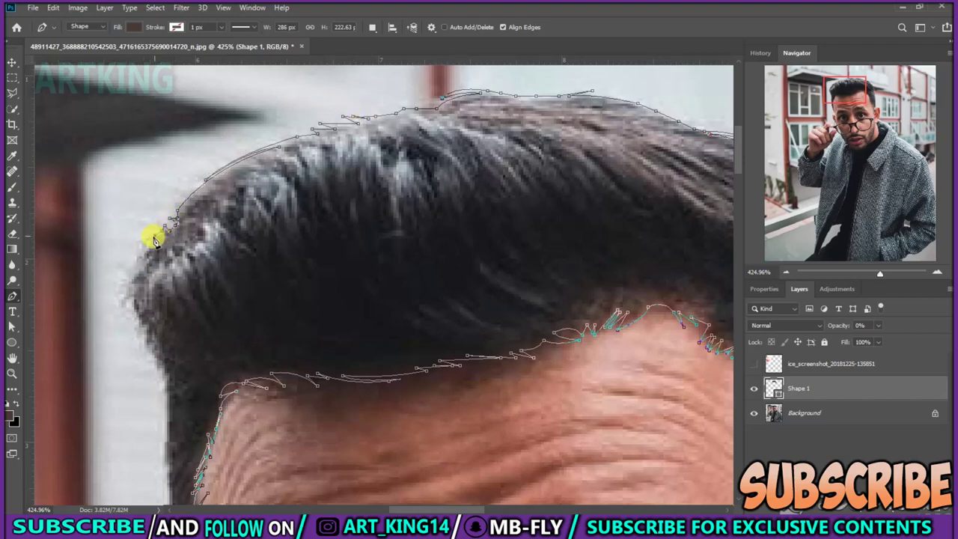
scroll(153, 239, down, 2)
click(149, 161)
scroll(179, 342, down, 3)
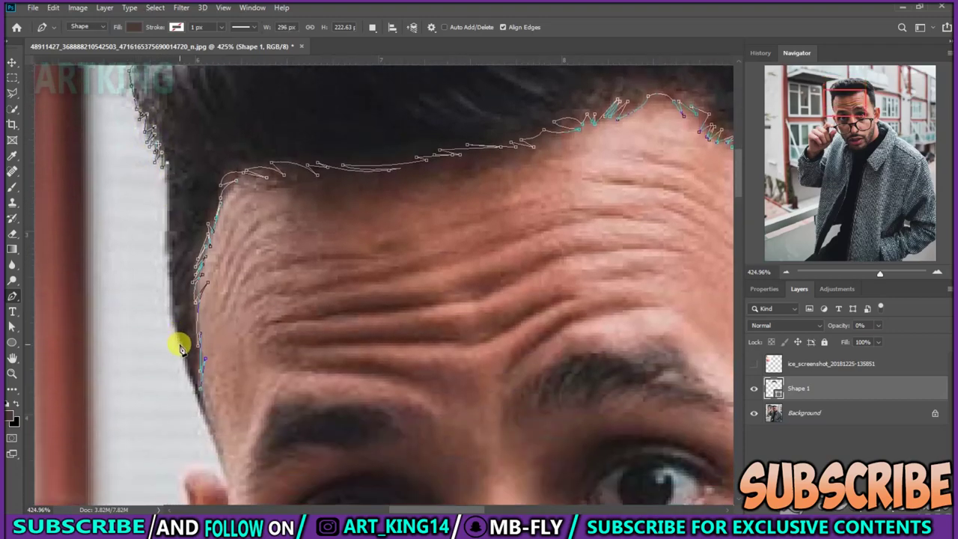
scroll(218, 306, down, 3)
key(ctrl+0)
click(878, 324)
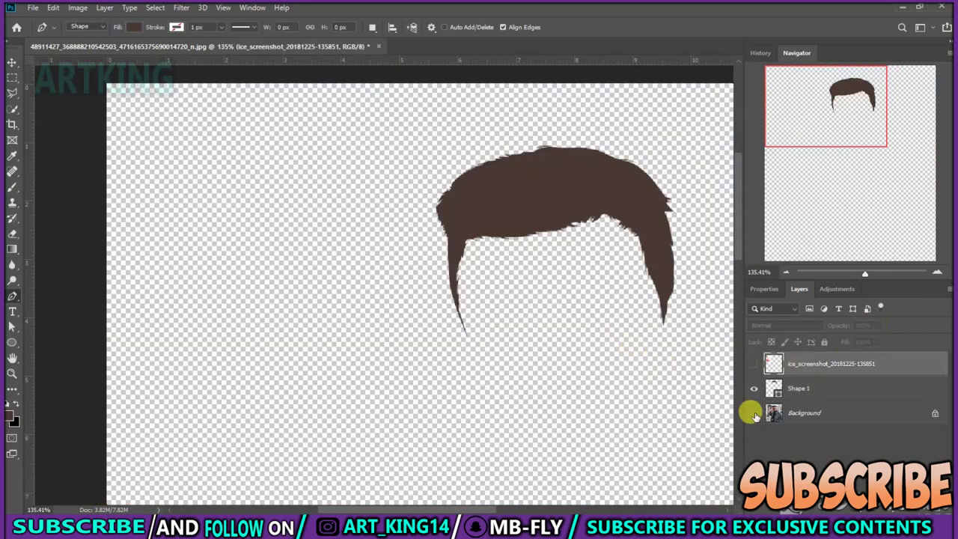
Show the photo again and set the new outline shape to 16% opacity for tracing.
click(753, 412)
scroll(627, 255, up, 5)
text(16)
scroll(662, 402, down, 1)
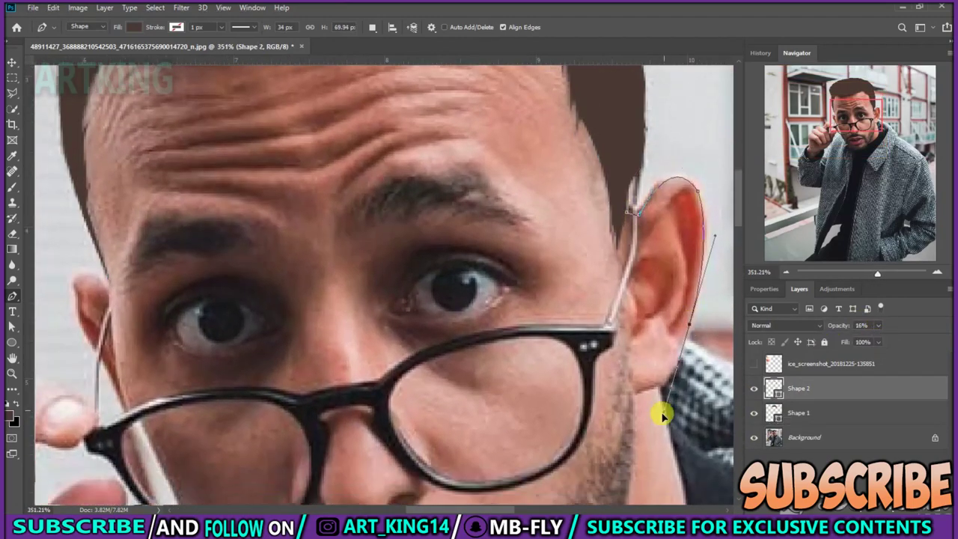
scroll(618, 226, down, 4)
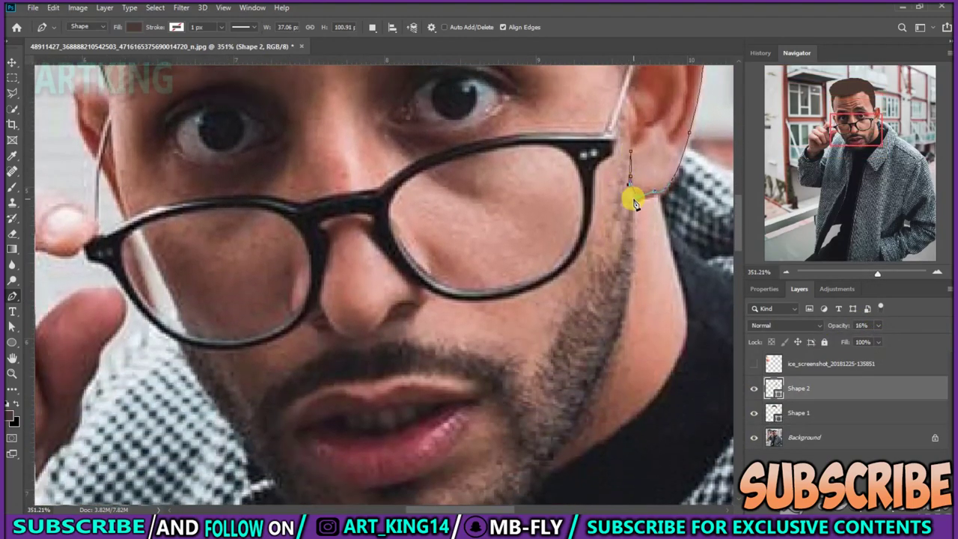
scroll(636, 196, down, 3)
Trace the jawline and neck with curved pen anchors.
drag(549, 376, 527, 380)
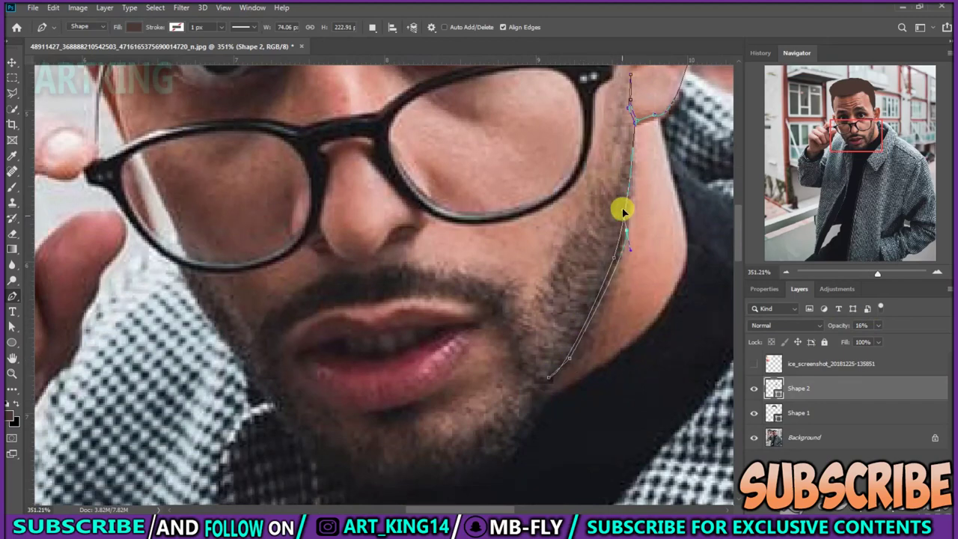
click(643, 333)
scroll(643, 333, down, 2)
click(547, 325)
scroll(526, 508, right, 3)
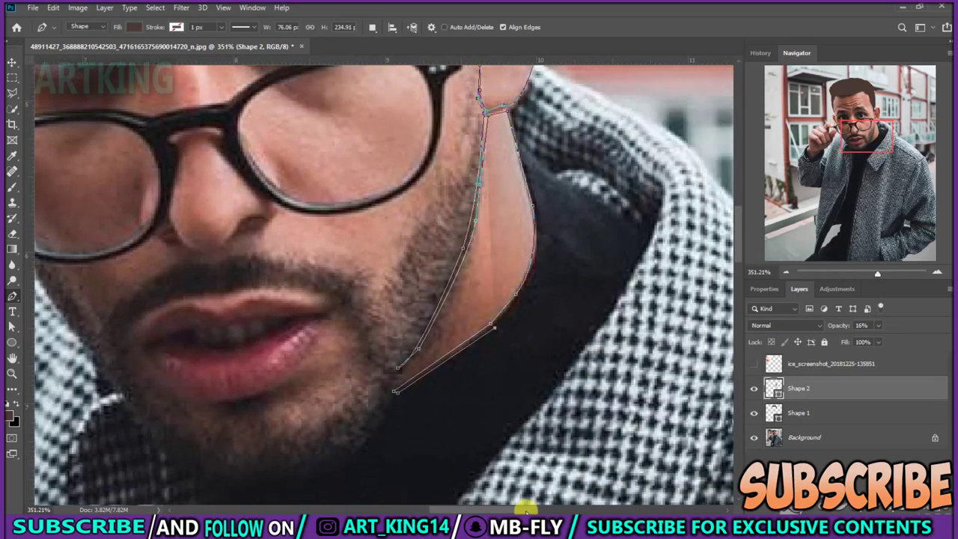
drag(518, 161, 524, 163)
scroll(607, 214, down, 5)
Outline the jacket collar edges with a series of anchors.
click(479, 299)
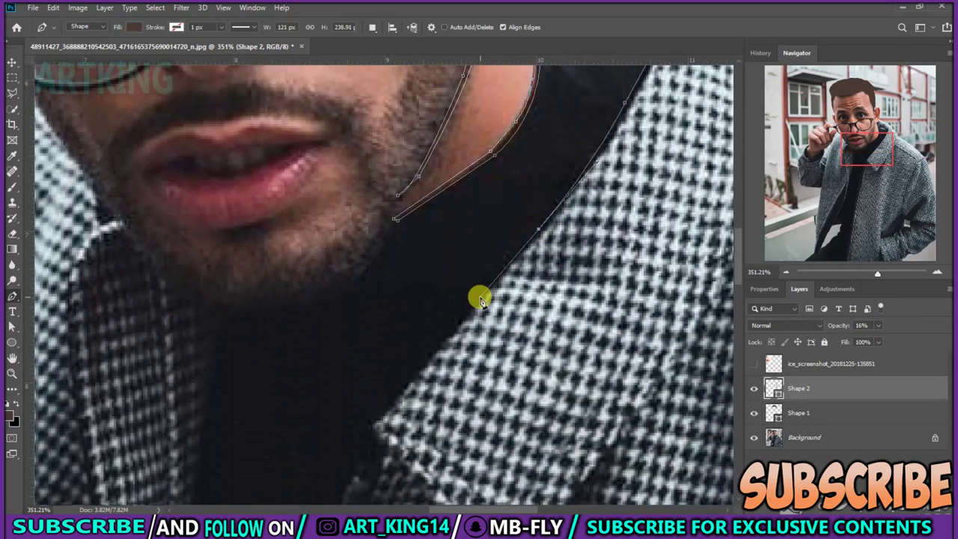
scroll(479, 299, down, 5)
click(371, 268)
scroll(378, 318, down, 2)
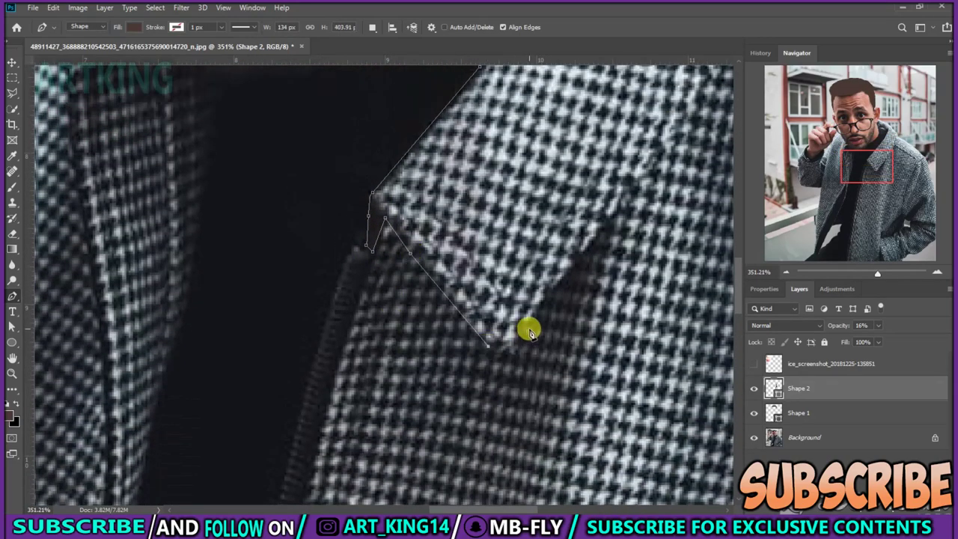
click(528, 327)
scroll(626, 197, down, 3)
click(692, 154)
scroll(658, 194, right, 5)
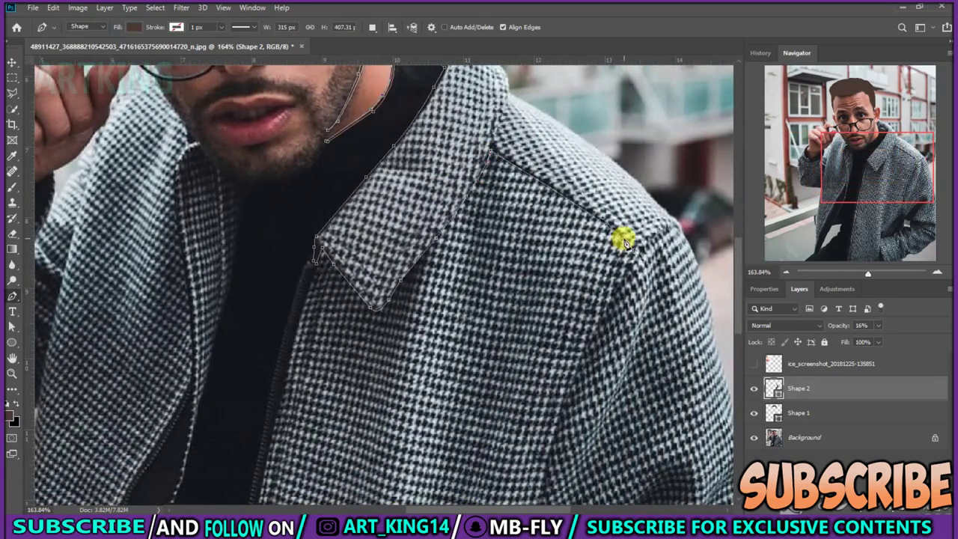
scroll(449, 239, up, 2)
scroll(349, 285, up, 2)
scroll(438, 171, up, 2)
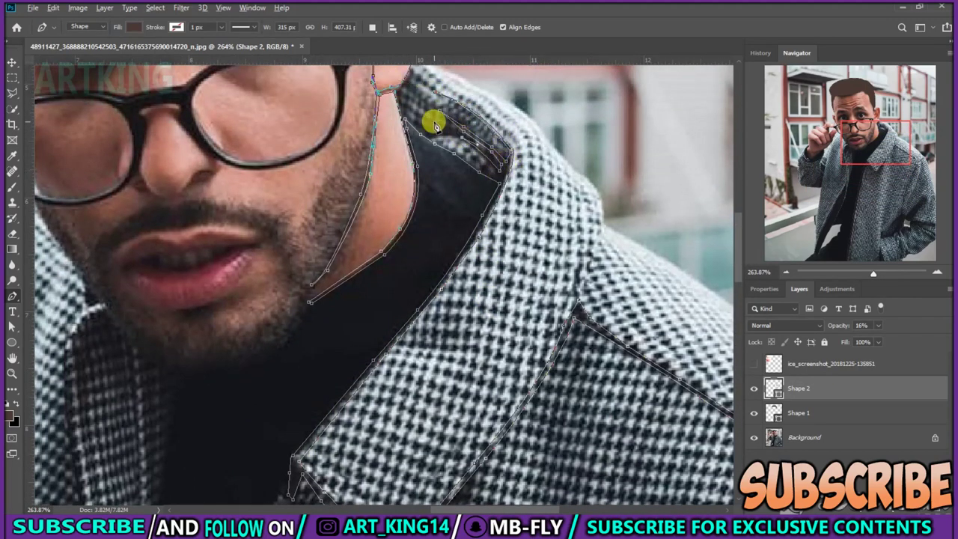
scroll(441, 199, up, 1)
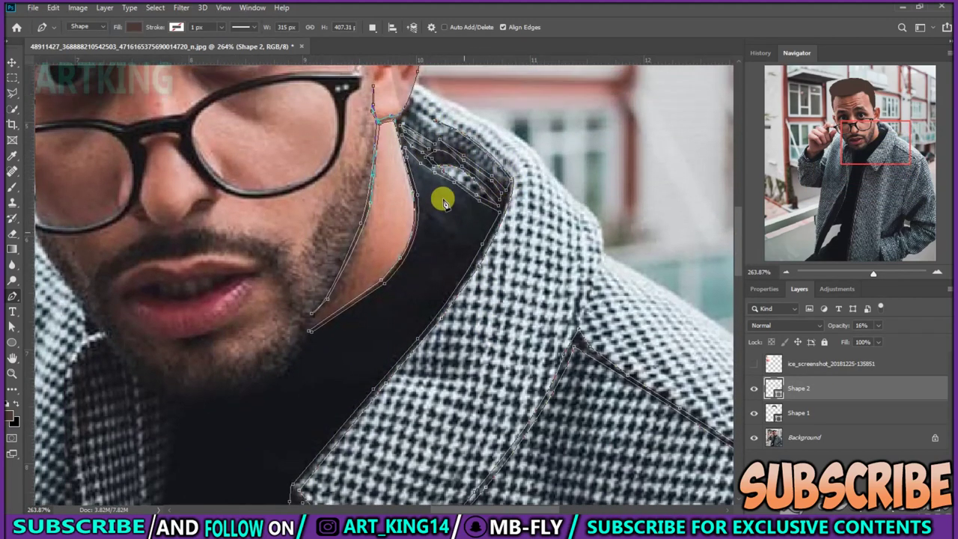
scroll(416, 187, up, 2)
scroll(539, 238, up, 1)
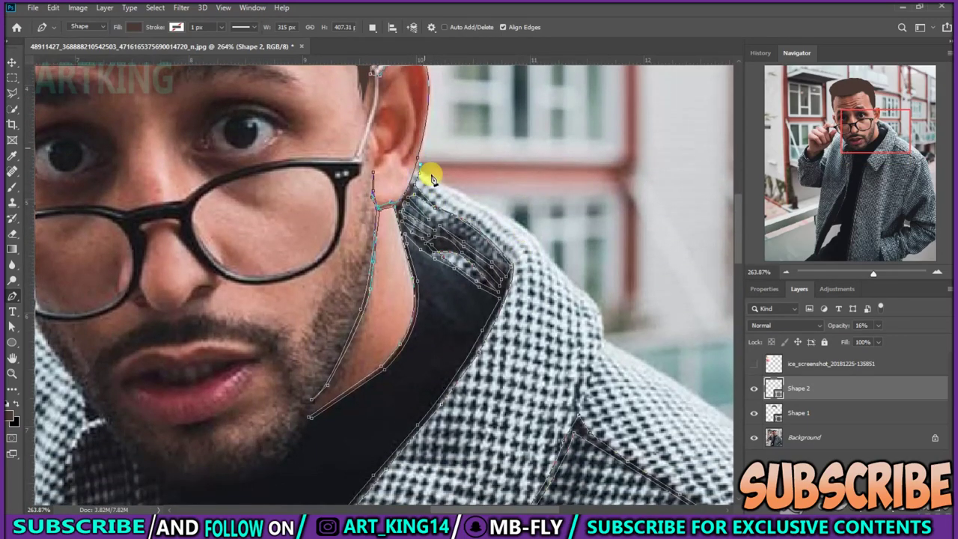
scroll(430, 178, up, 2)
Add the ear's top curve, hide the photo, and return the outline to full opacity.
drag(417, 102, 449, 125)
scroll(371, 137, down, 5)
click(754, 437)
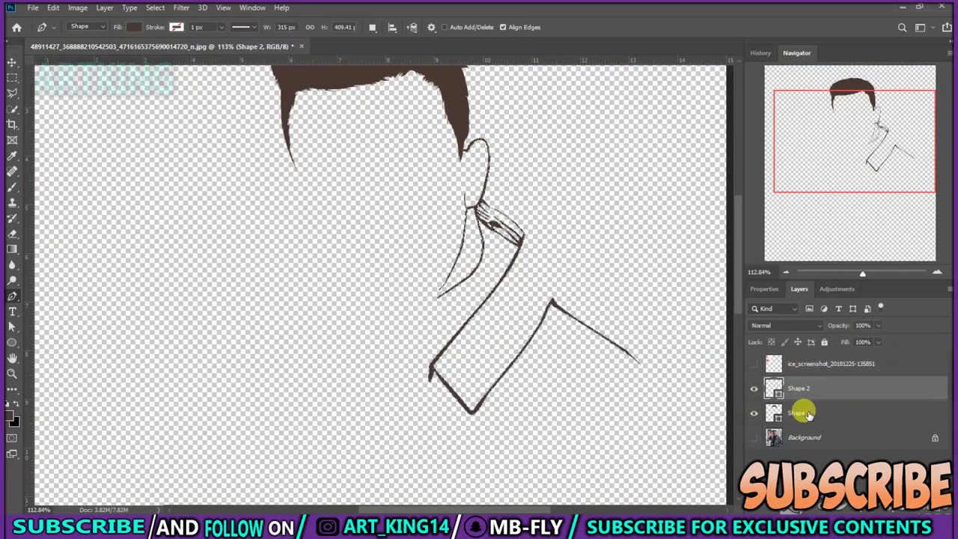
click(798, 412)
key(alt+bracketleft)
scroll(524, 306, down, 2)
scroll(503, 283, up, 3)
click(753, 437)
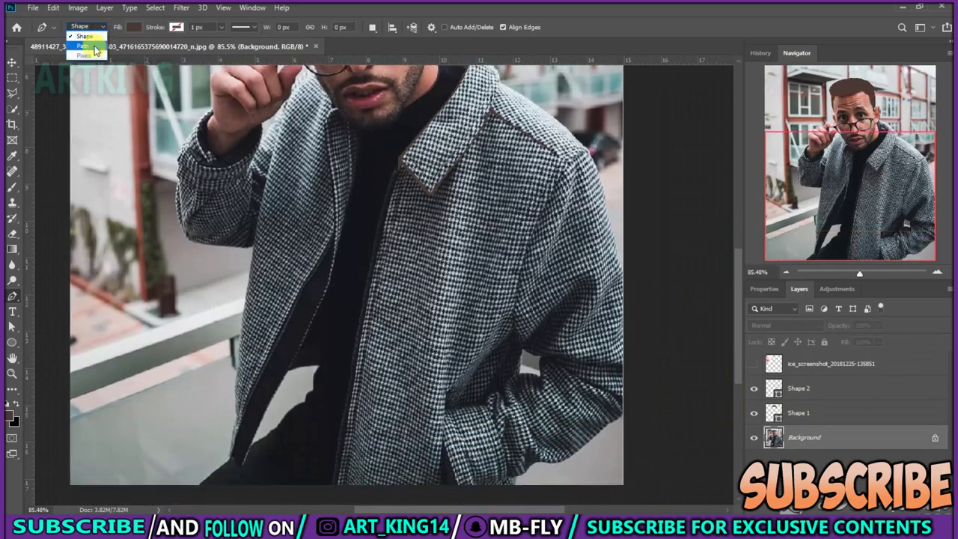
Create a new empty layer and start a pen path along the jacket shoulder and outline.
scroll(466, 282, up, 2)
scroll(466, 282, down, 1)
key(ctrl+shift+alt+n)
scroll(464, 300, up, 1)
click(469, 281)
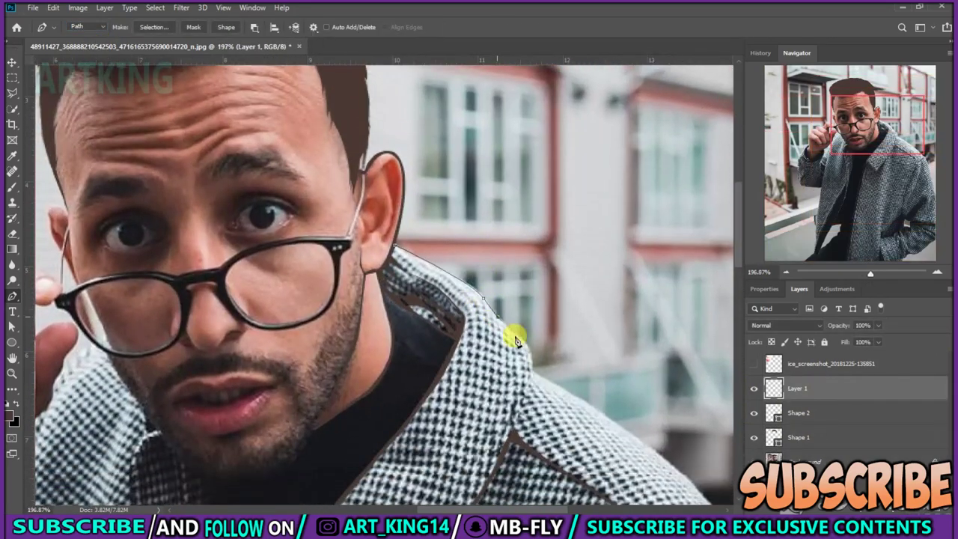
scroll(556, 385, down, 3)
scroll(573, 349, down, 3)
scroll(642, 381, down, 4)
scroll(705, 297, down, 3)
scroll(679, 472, up, 4)
click(882, 214)
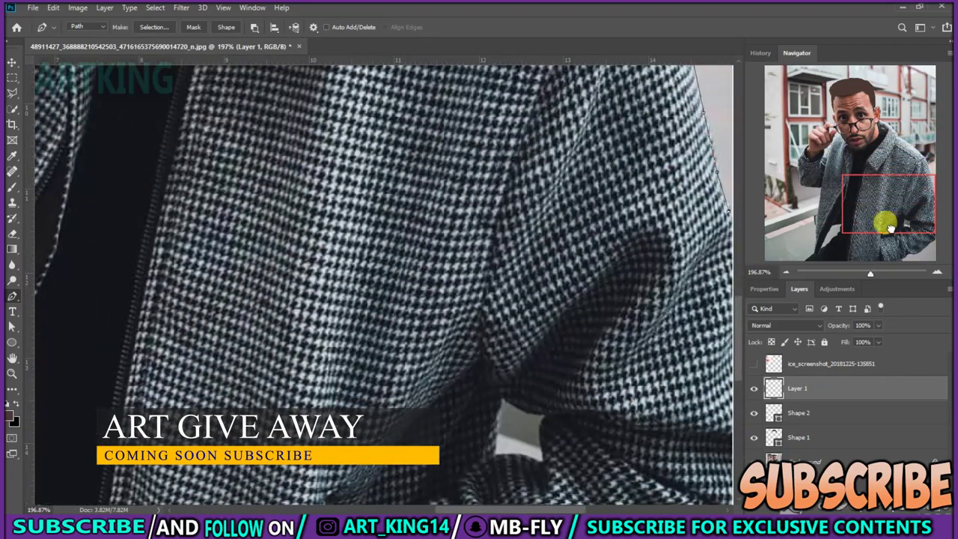
scroll(466, 260, down, 5)
scroll(537, 325, up, 4)
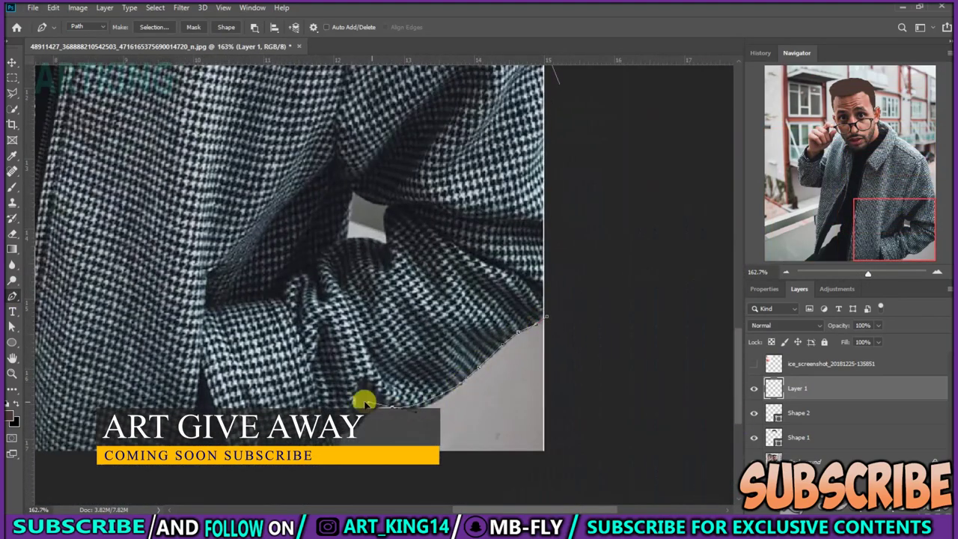
scroll(179, 208, up, 4)
scroll(203, 167, left, 4)
scroll(61, 130, up, 2)
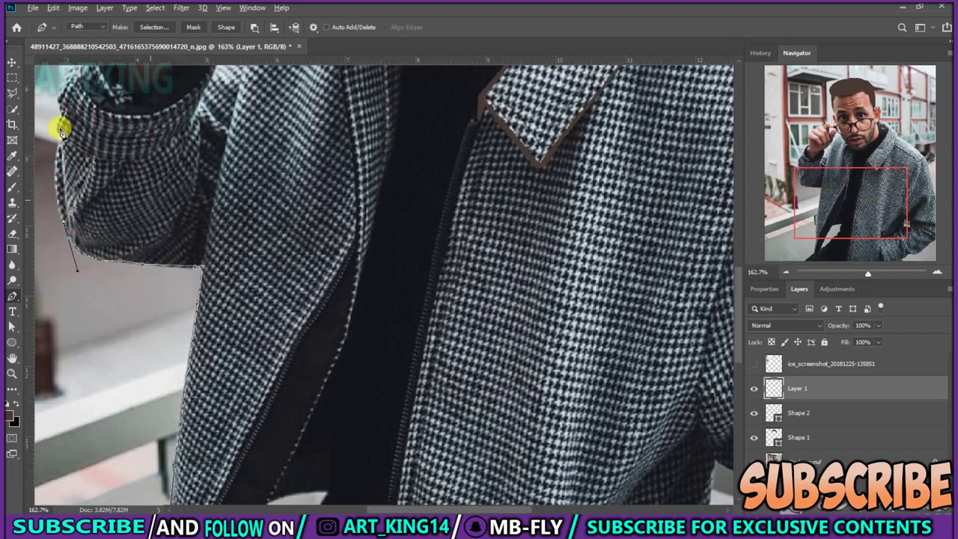
scroll(61, 130, up, 2)
Finish the path around the raised hand and jacket's left edge, then select the Brush tool.
mouse_move(143, 76)
mouse_down()
mouse_move(128, 202)
mouse_move(151, 261)
mouse_up()
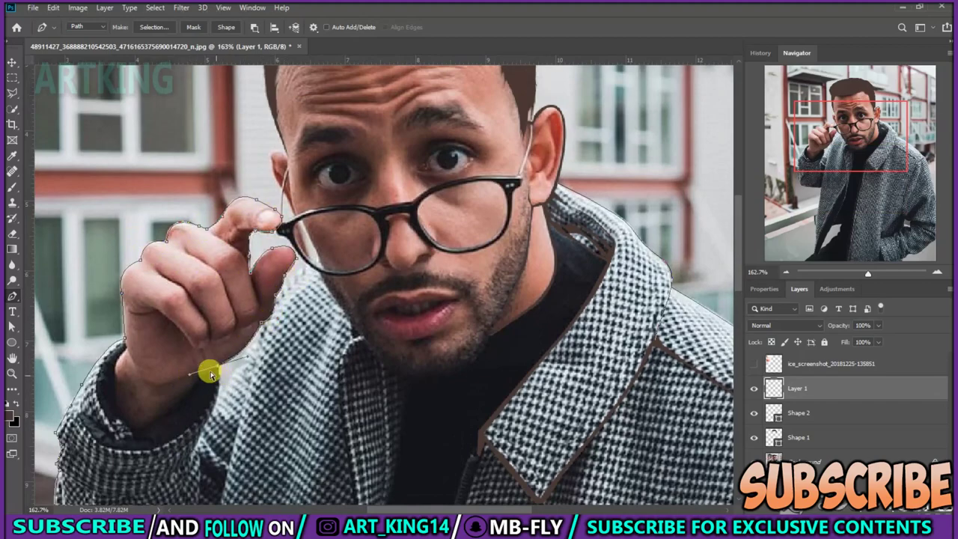
scroll(329, 276, down, 2)
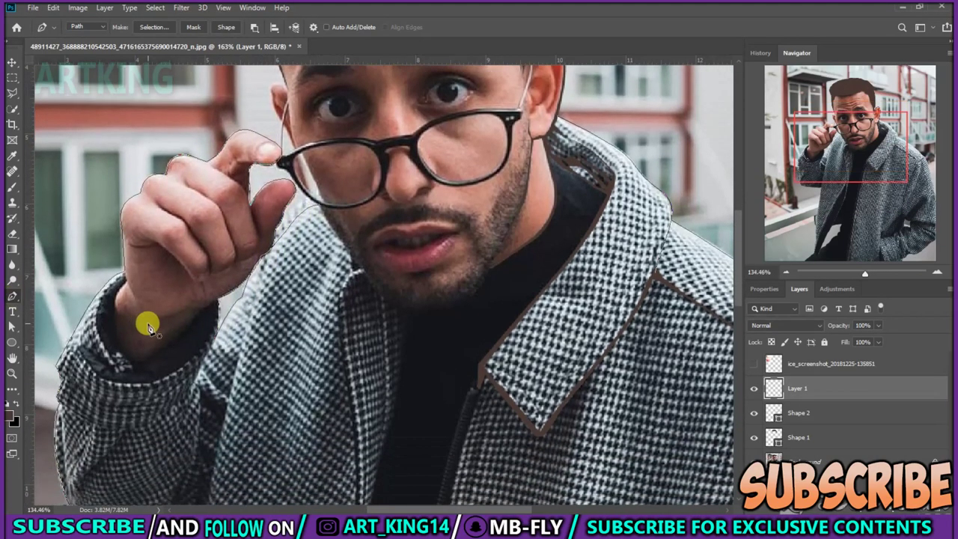
scroll(142, 401, down, 4)
scroll(235, 314, down, 3)
scroll(271, 323, up, 2)
scroll(511, 265, up, 3)
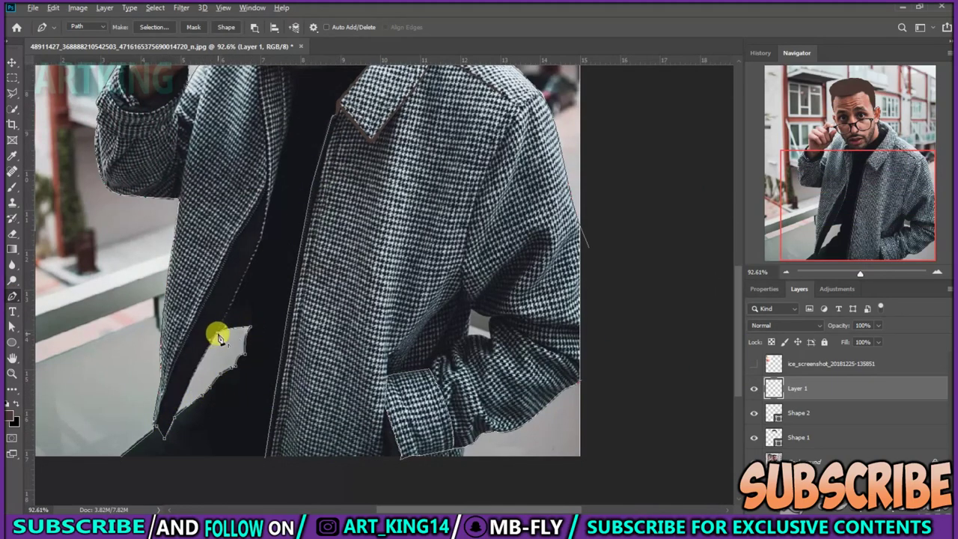
scroll(225, 268, up, 2)
scroll(277, 229, up, 3)
scroll(270, 359, down, 2)
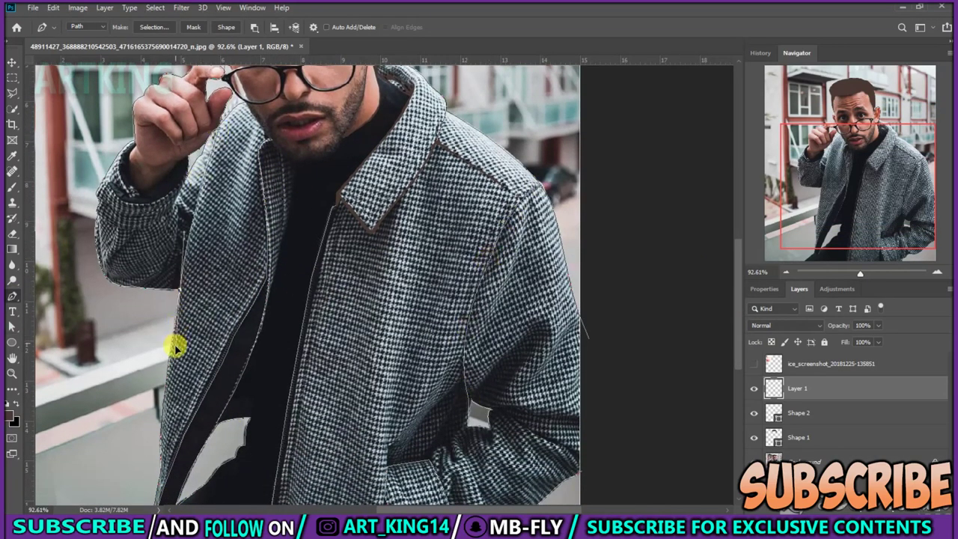
key(b)
click(84, 27)
Pick a hard round brush, show Shape 1, and stroke the path as dark lines on Layer 1.
right_click(350, 282)
scroll(378, 406, up, 3)
scroll(398, 390, down, 3)
scroll(375, 430, down, 2)
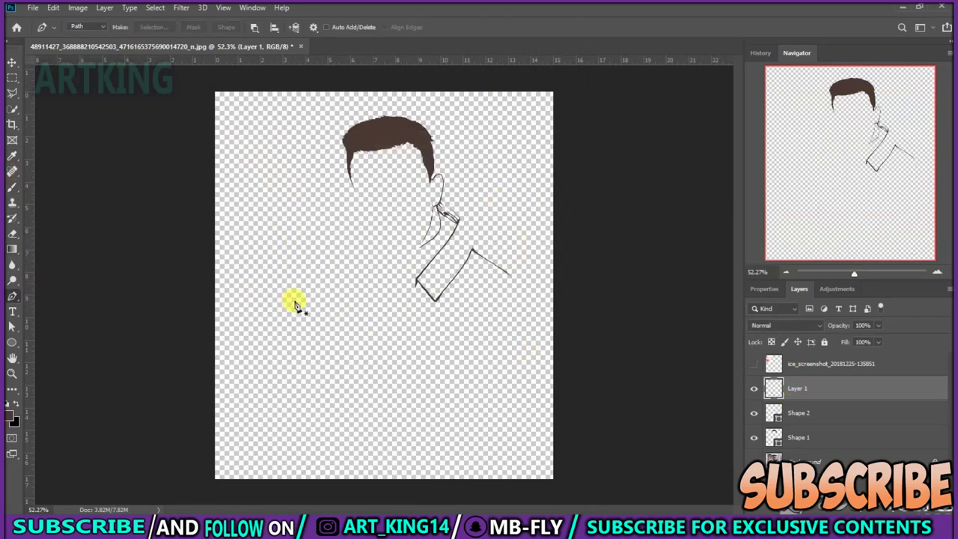
click(12, 183)
right_click(405, 386)
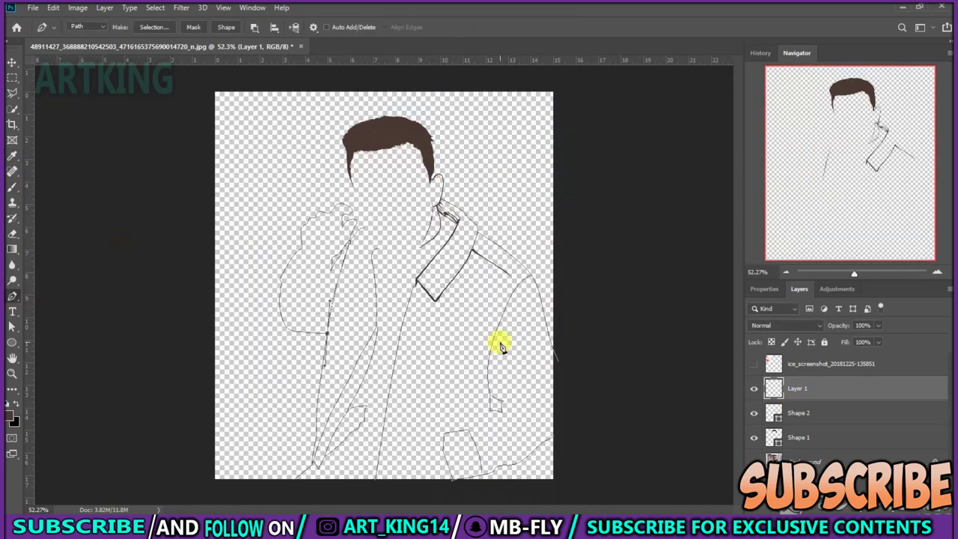
click(754, 436)
key(Return)
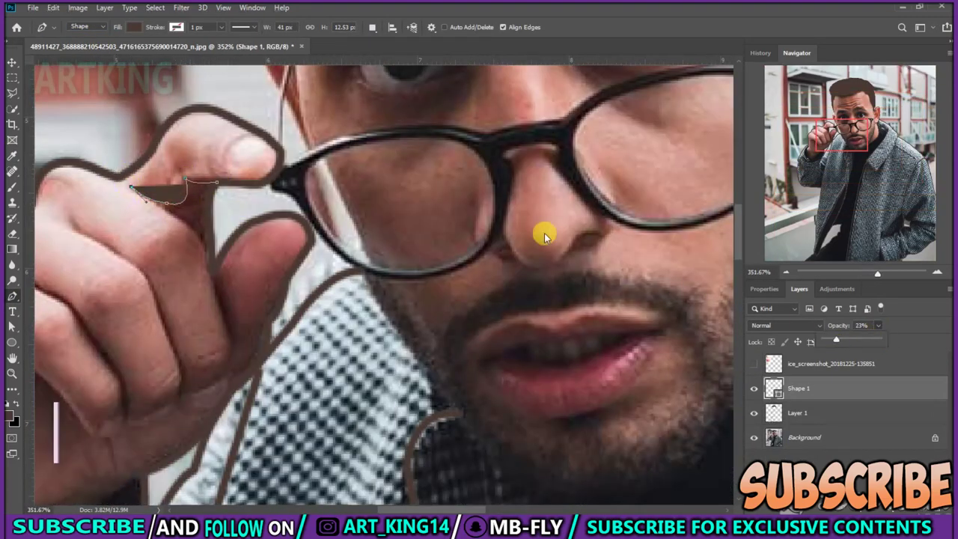
Draw the crease shapes along the fingers with curved pen anchors.
click(223, 334)
scroll(186, 327, down, 2)
click(186, 314)
click(153, 199)
click(68, 145)
scroll(175, 251, down, 2)
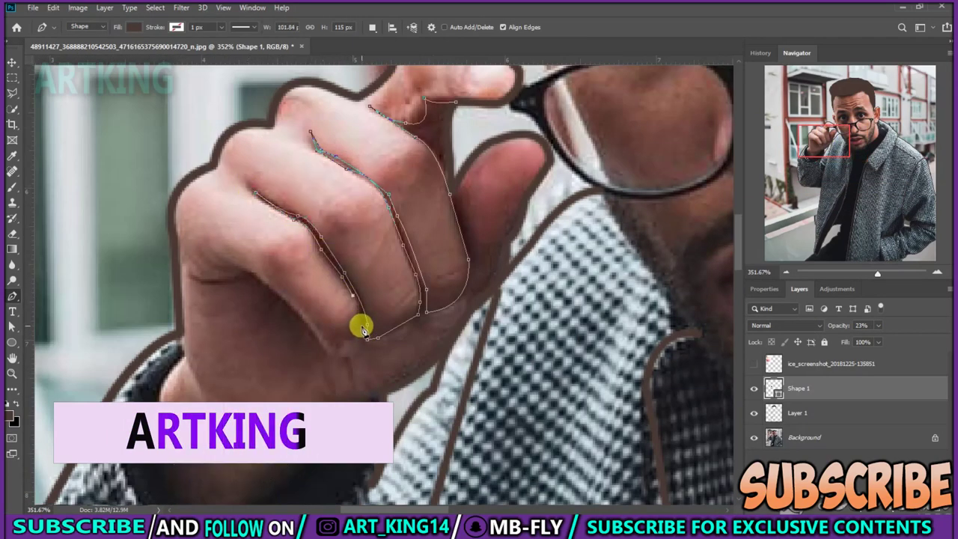
click(359, 335)
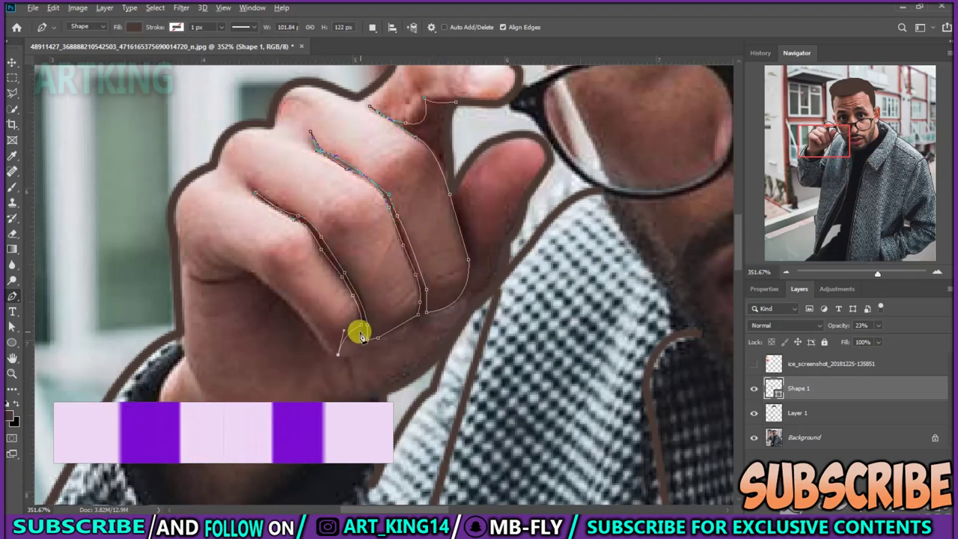
click(214, 250)
drag(239, 272, 273, 282)
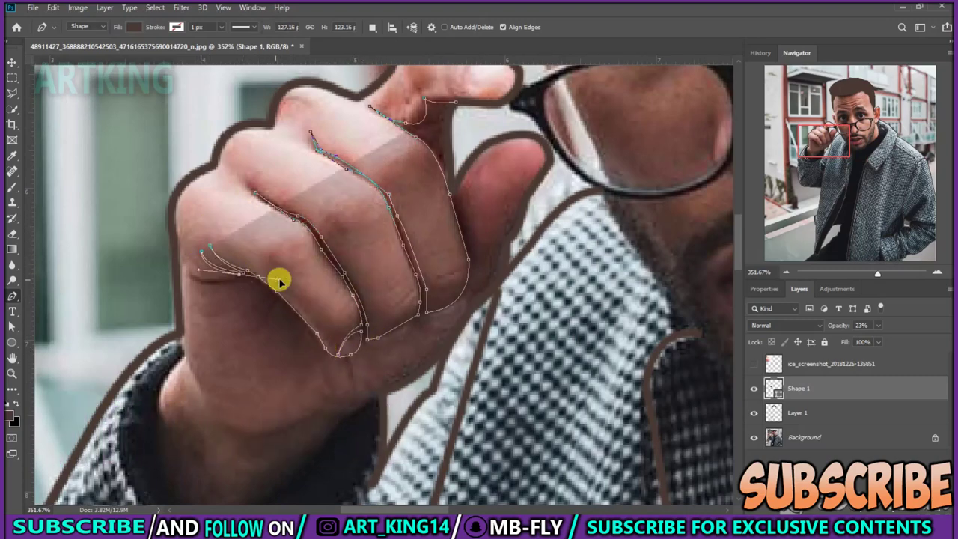
click(271, 313)
drag(328, 361, 344, 362)
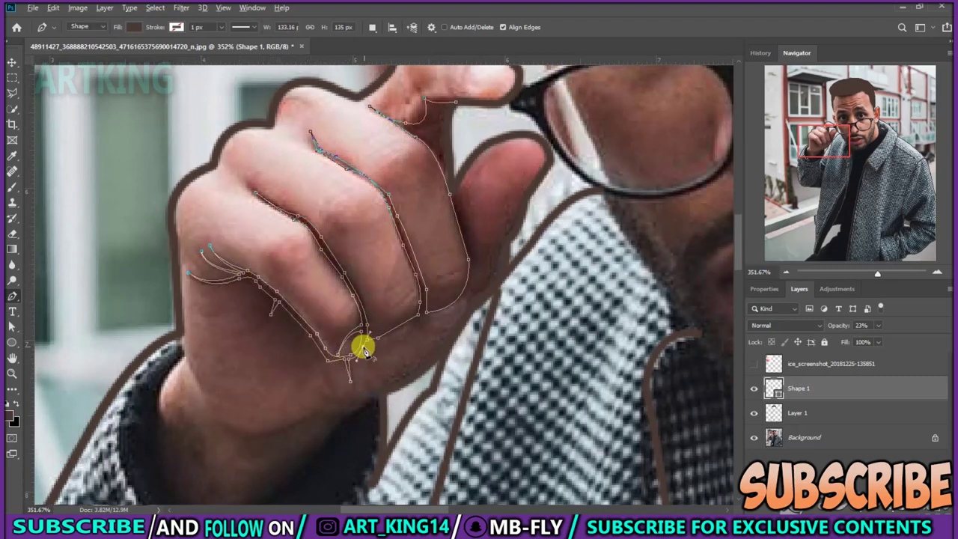
drag(471, 279, 481, 245)
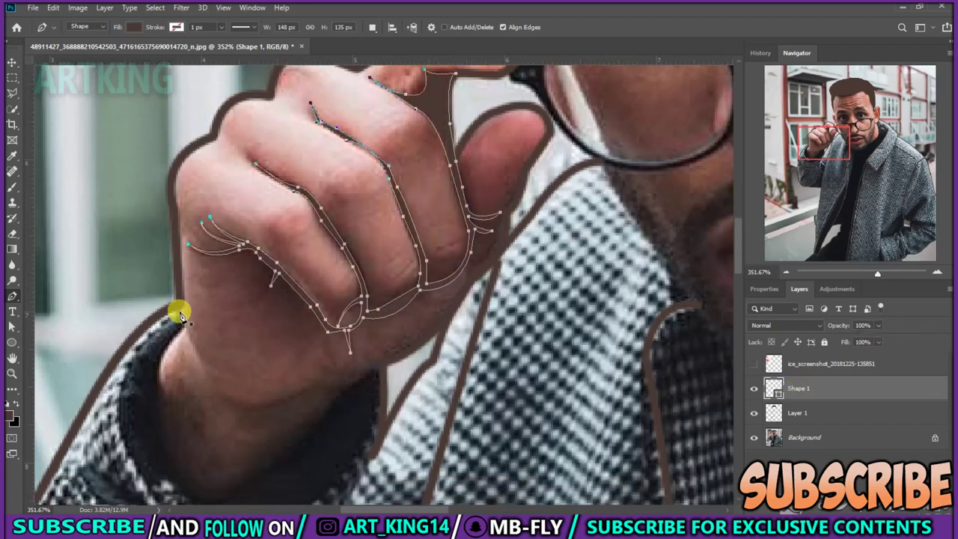
Draw the curved wrist cuff shape and the fold beneath the sleeve.
drag(180, 307, 212, 382)
scroll(182, 385, down, 3)
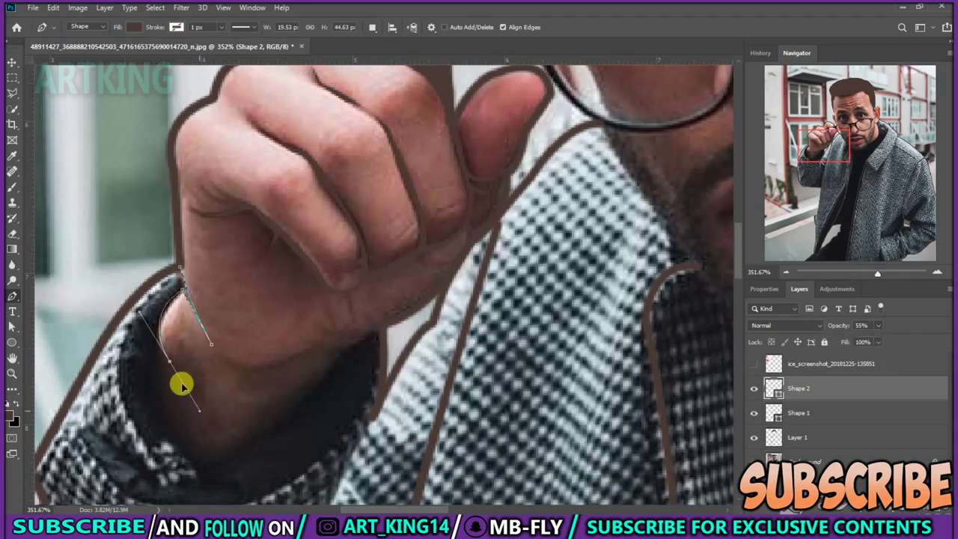
drag(199, 425, 236, 397)
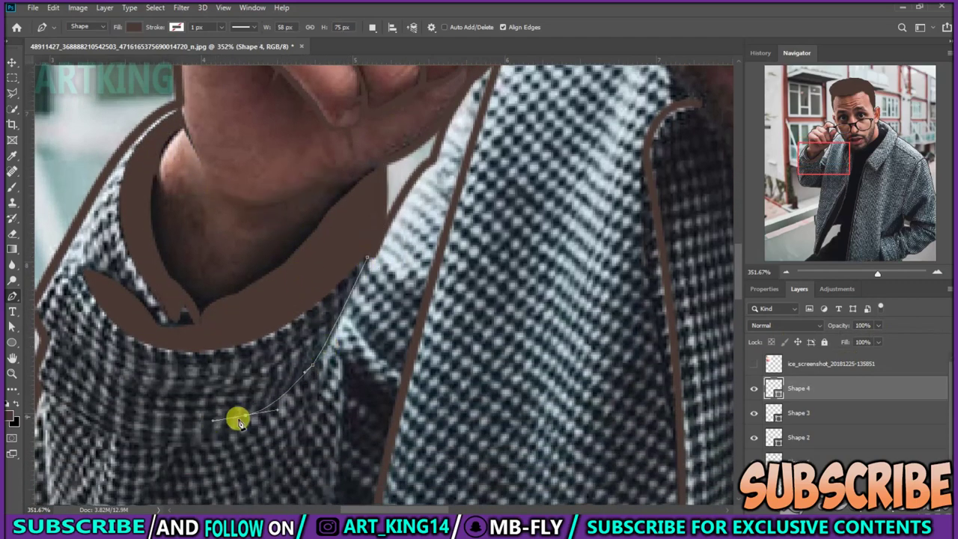
click(319, 360)
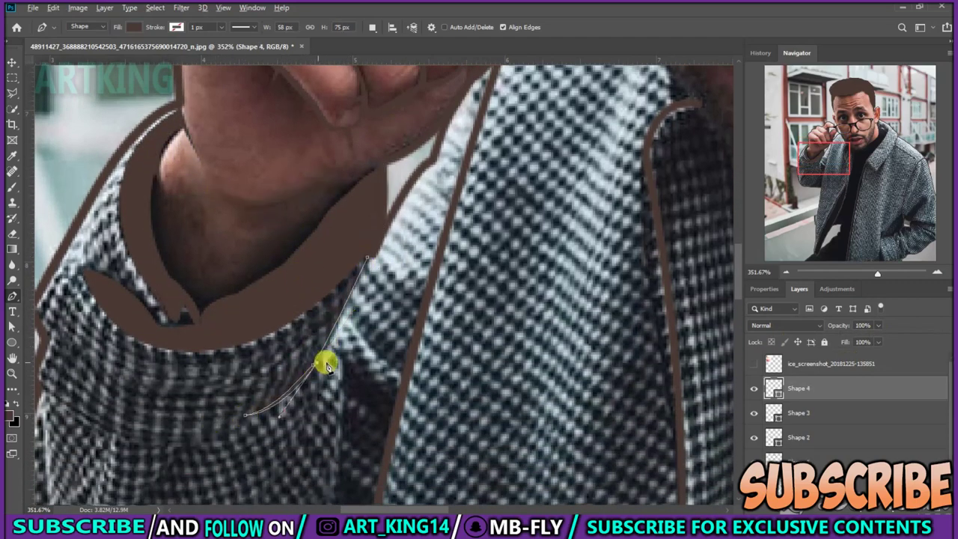
drag(815, 148, 816, 156)
click(298, 300)
click(298, 416)
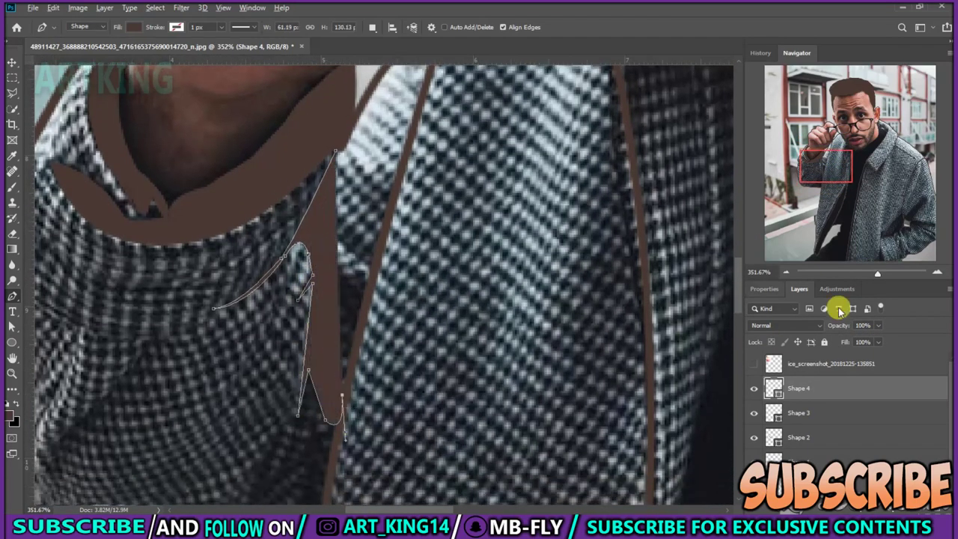
click(341, 395)
Drop the new shape's opacity to 10% for tracing, then select the Shape 9 knuckle arc layer.
key(1)
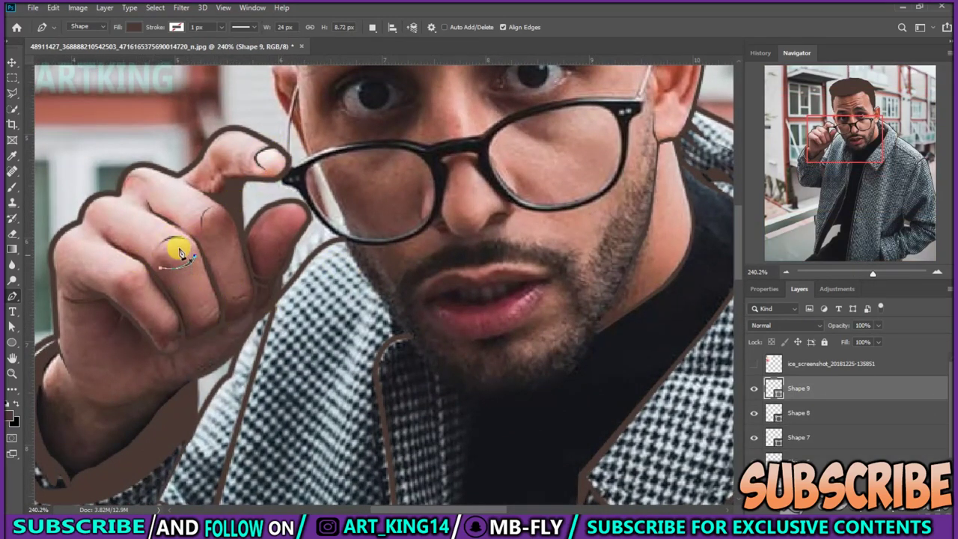
key(alt+bracketleft)
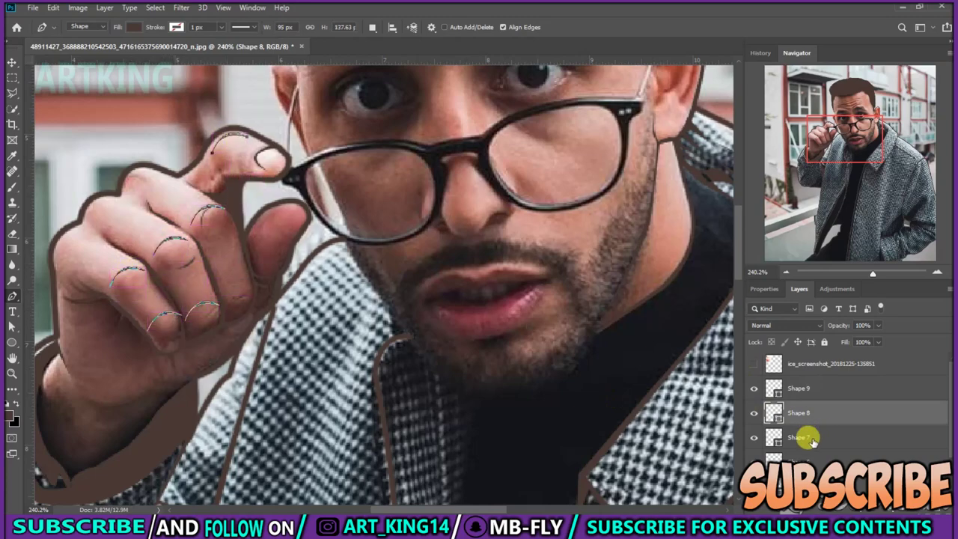
key(alt+bracketright)
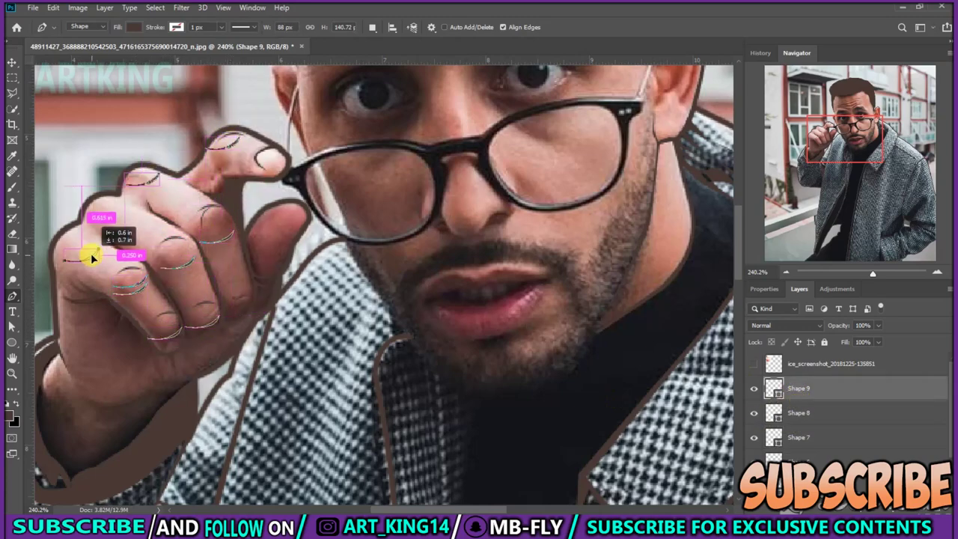
scroll(795, 423, down, 2)
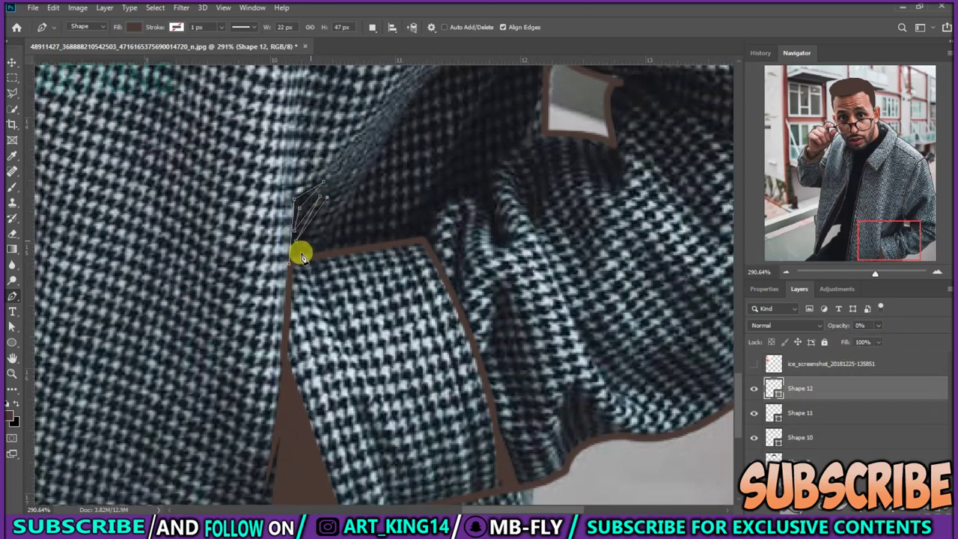
Trace brown strips along the pocket's lower edge and up its side to the top.
scroll(311, 238, down, 5)
click(330, 166)
drag(394, 352, 480, 339)
click(480, 338)
drag(404, 92, 413, 111)
scroll(506, 479, down, 2)
key(Return)
Add a short shape by the pocket edge and a curved fold above the pocket.
click(524, 310)
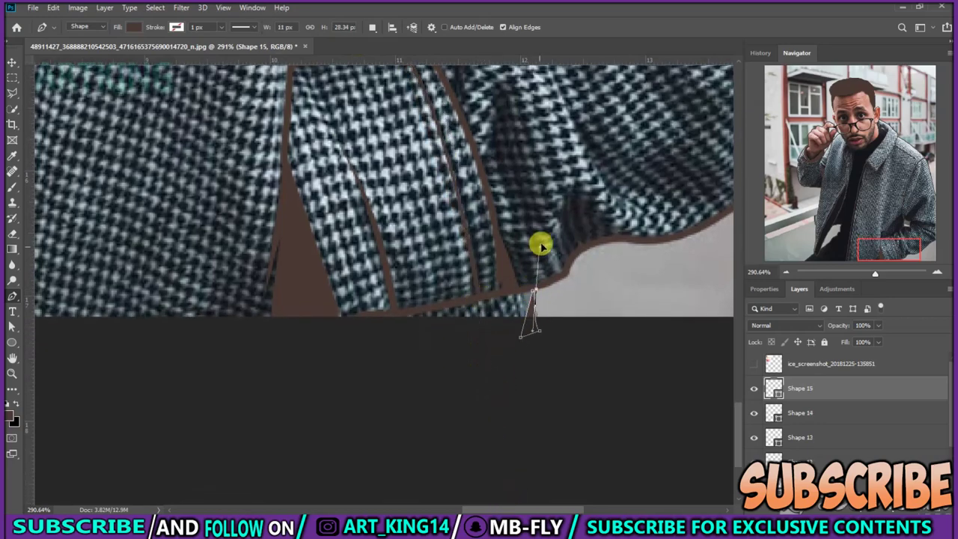
drag(537, 250, 550, 232)
scroll(320, 149, up, 4)
scroll(318, 146, up, 3)
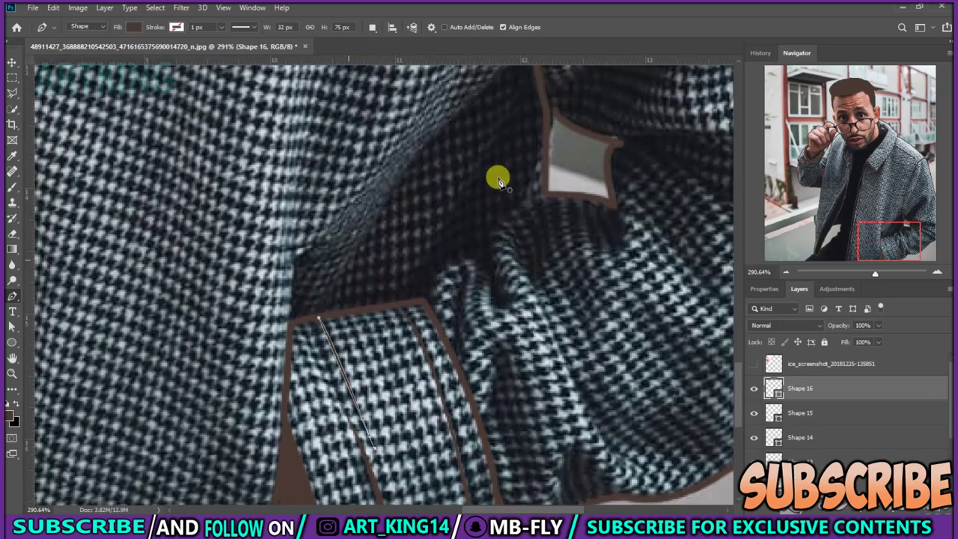
click(550, 172)
click(351, 422)
drag(512, 231, 516, 233)
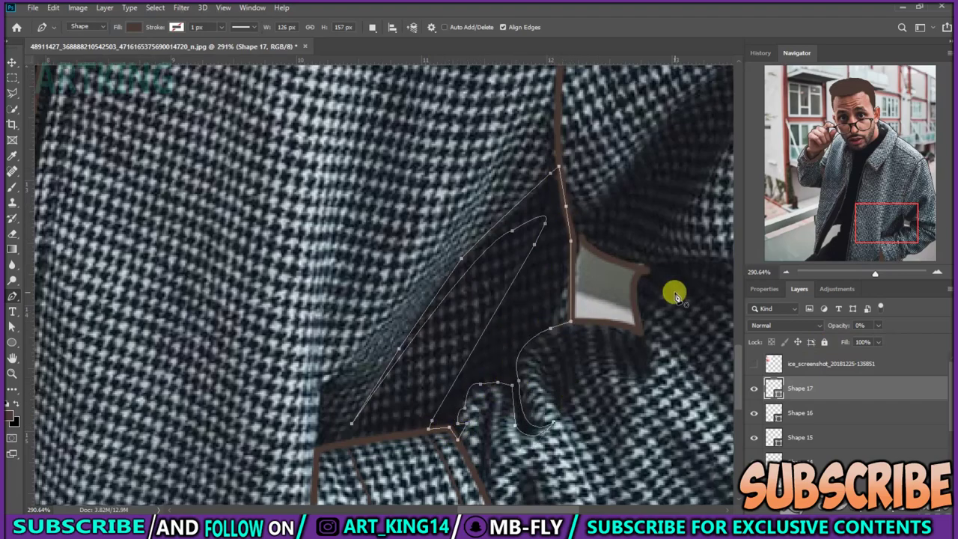
scroll(676, 295, down, 2)
key(Return)
Add a short brown shape and a curved fold line near the pocket flap.
click(486, 419)
key(Return)
scroll(449, 299, down, 3)
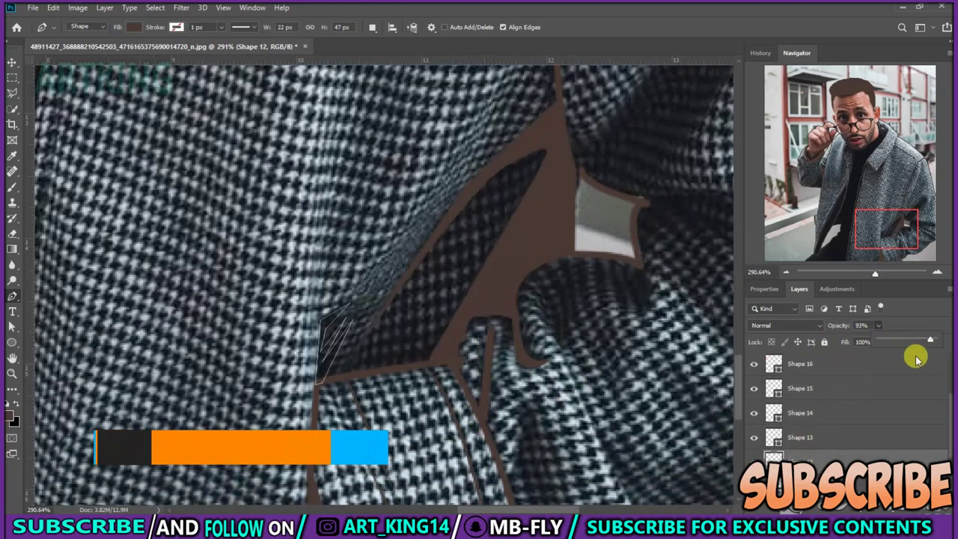
scroll(449, 300, up, 3)
drag(536, 219, 580, 163)
key(Return)
Draw fanning fold lines toward the jacket's right edge at 5% opacity.
click(581, 242)
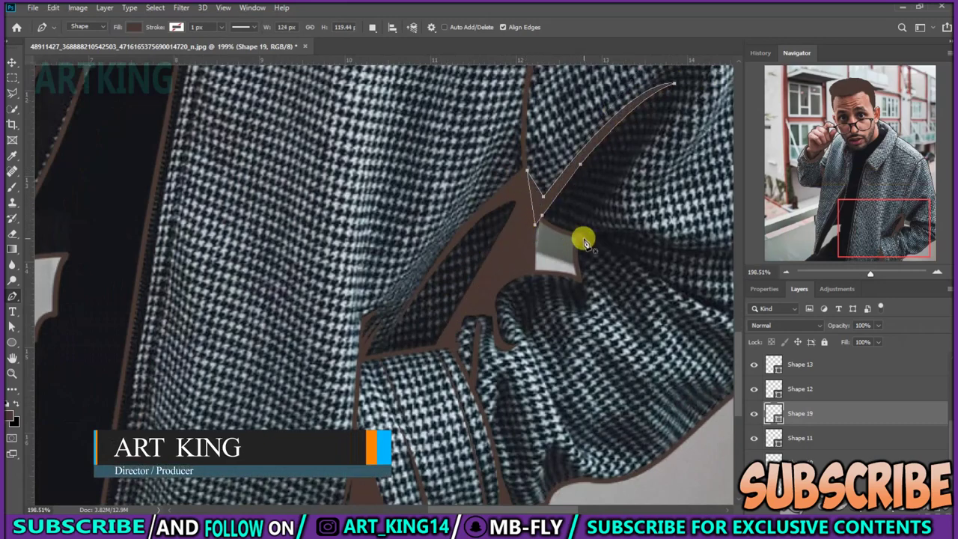
click(662, 231)
scroll(582, 241, right, 5)
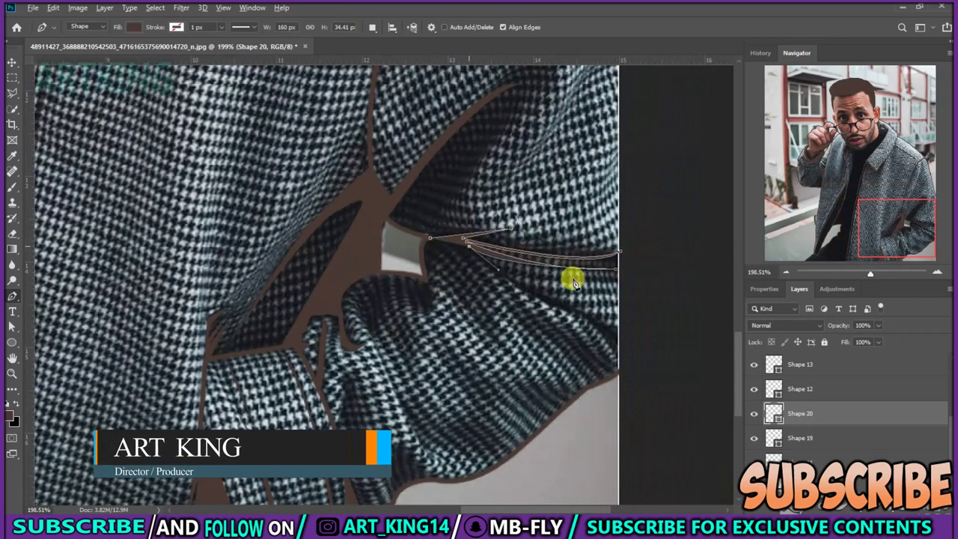
click(615, 275)
click(539, 297)
click(614, 370)
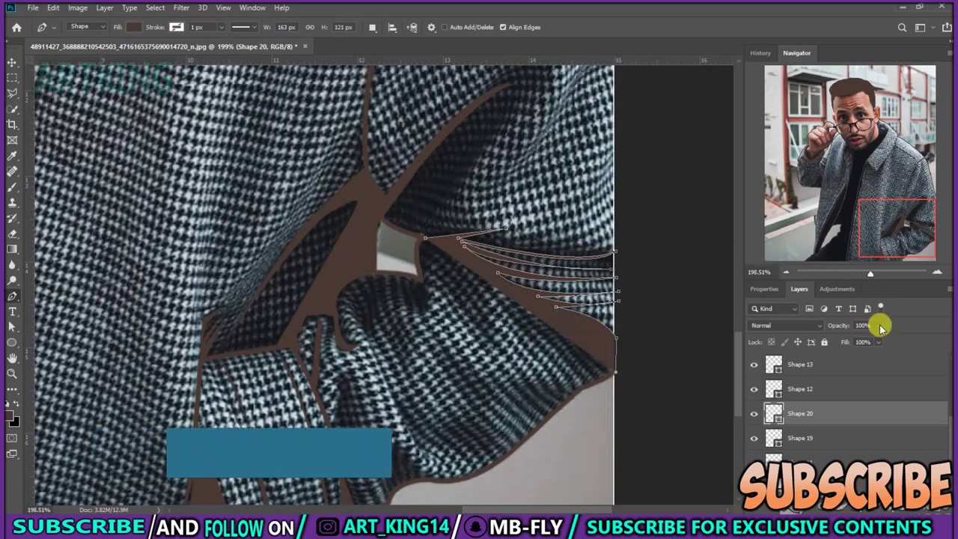
click(868, 326)
text(5)
key(Return)
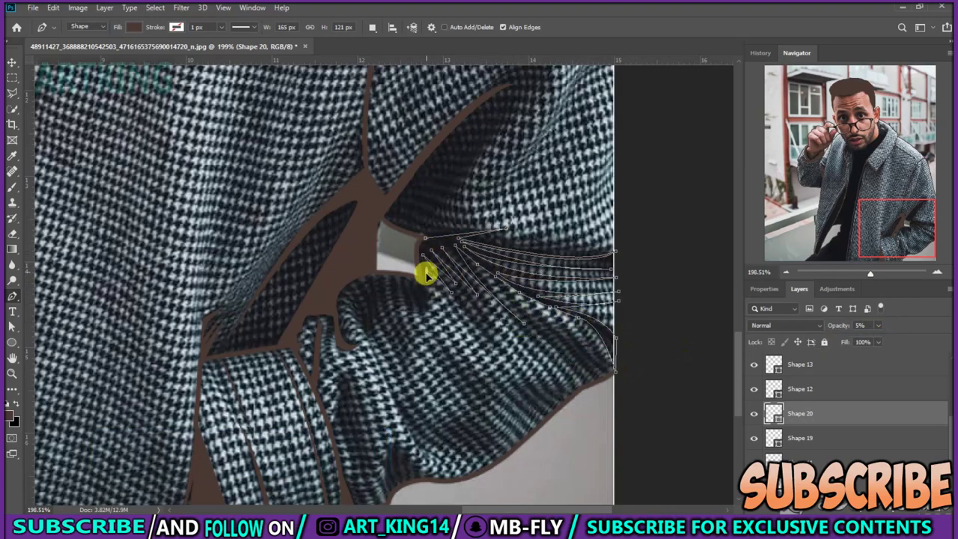
Commit the fold shape and begin a curved sliver shape at the shoulder.
key(Return)
scroll(455, 292, up, 10)
click(423, 464)
drag(509, 228, 509, 161)
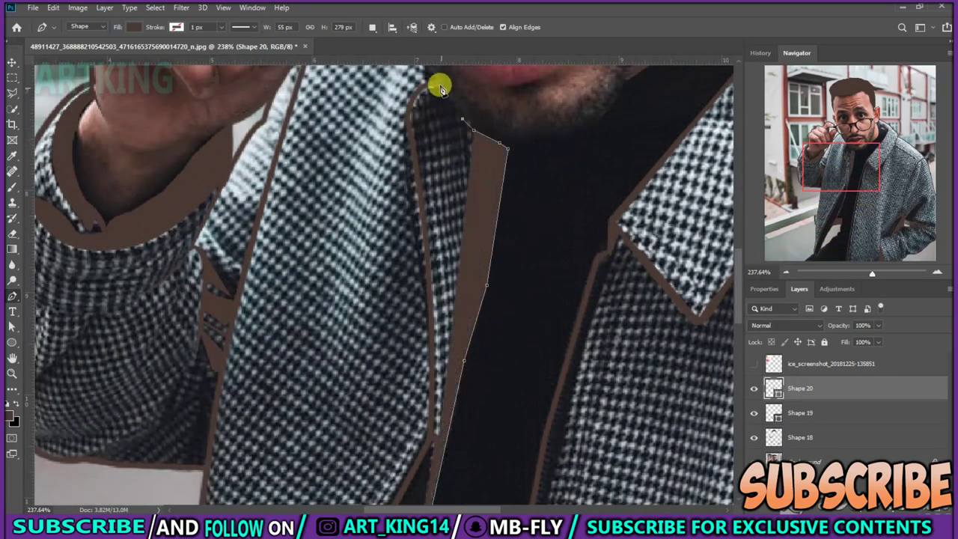
Close the brown ear outline shape with its opacity lowered to see the photo.
click(439, 84)
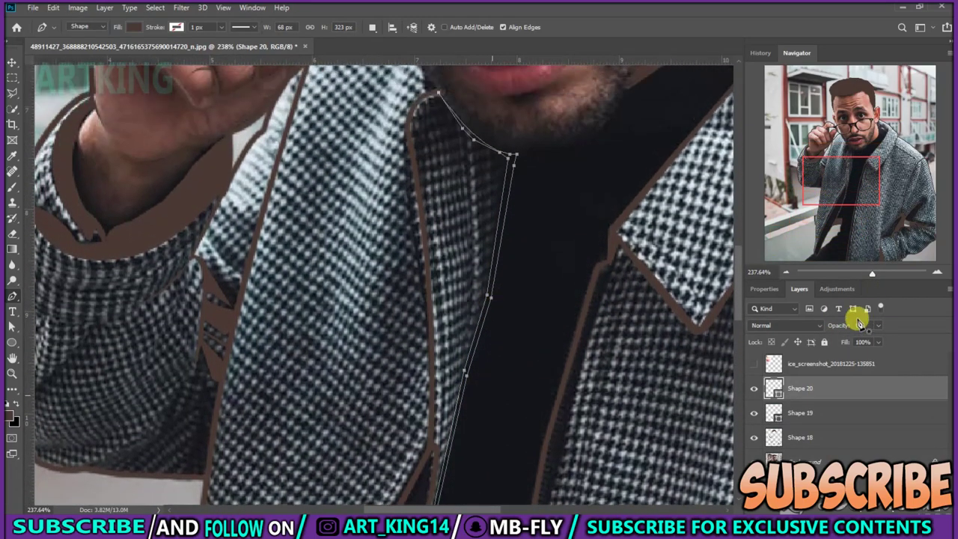
click(440, 127)
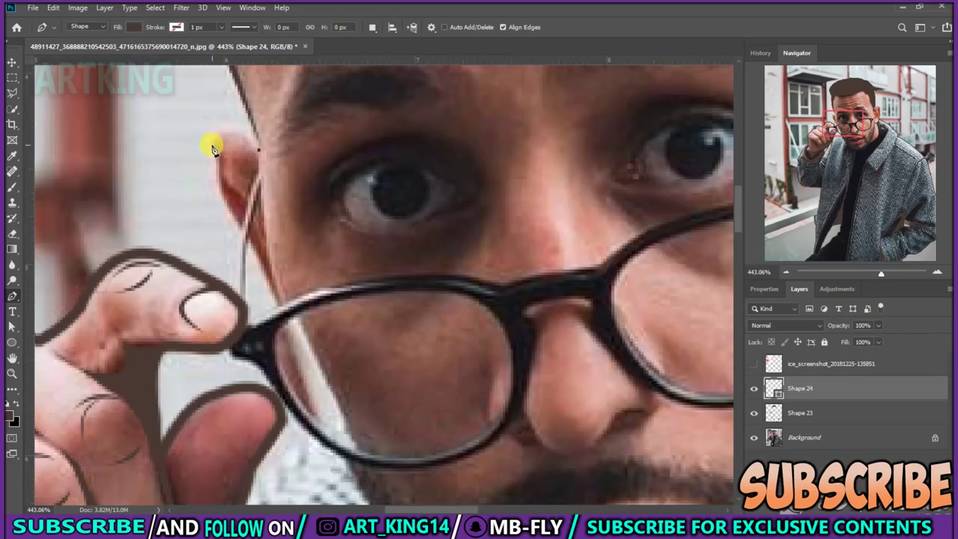
click(277, 302)
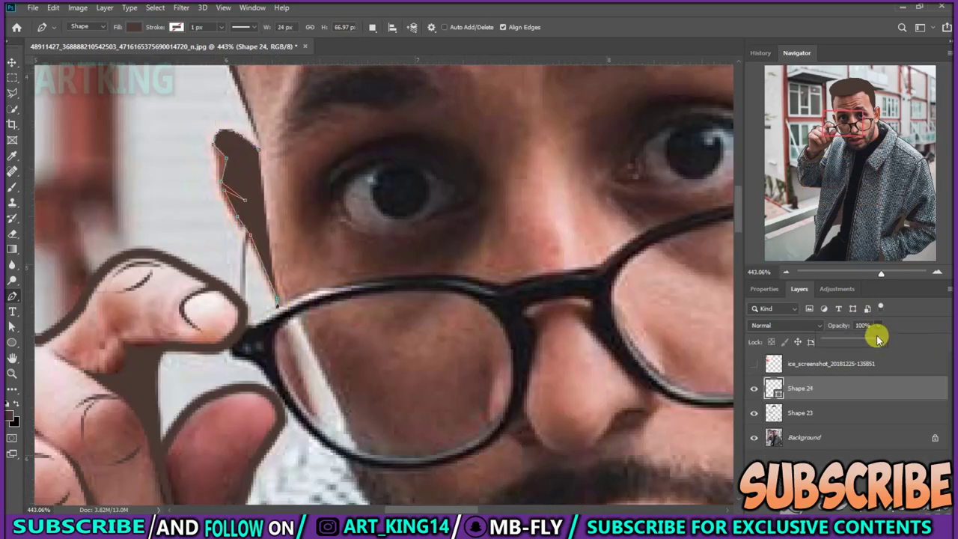
drag(877, 325, 842, 345)
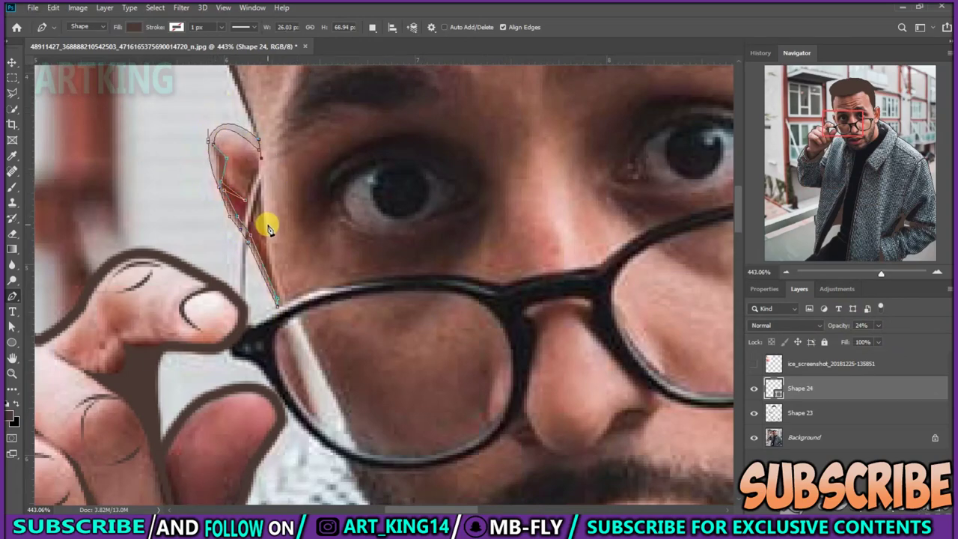
click(753, 437)
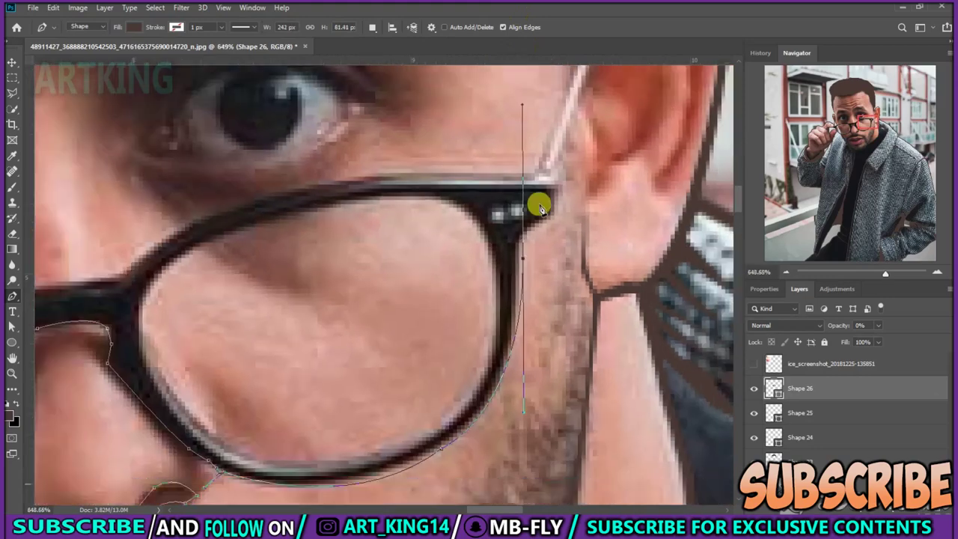
Check the glasses shape's fill and set Subtract Front Shape to cut out the lenses.
scroll(540, 207, down, 1)
scroll(587, 133, up, 3)
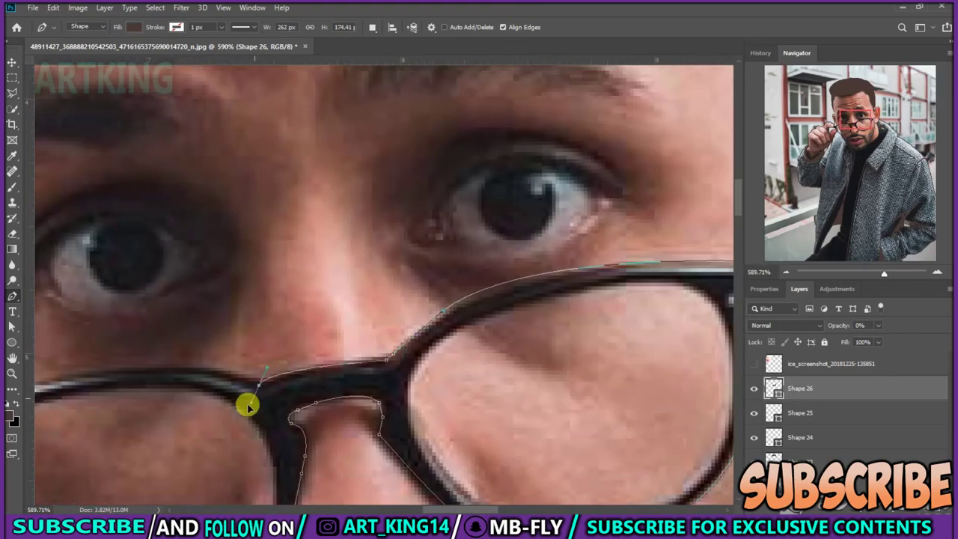
scroll(249, 405, down, 4)
scroll(349, 398, down, 2)
drag(878, 324, 939, 341)
click(372, 27)
click(419, 65)
click(372, 27)
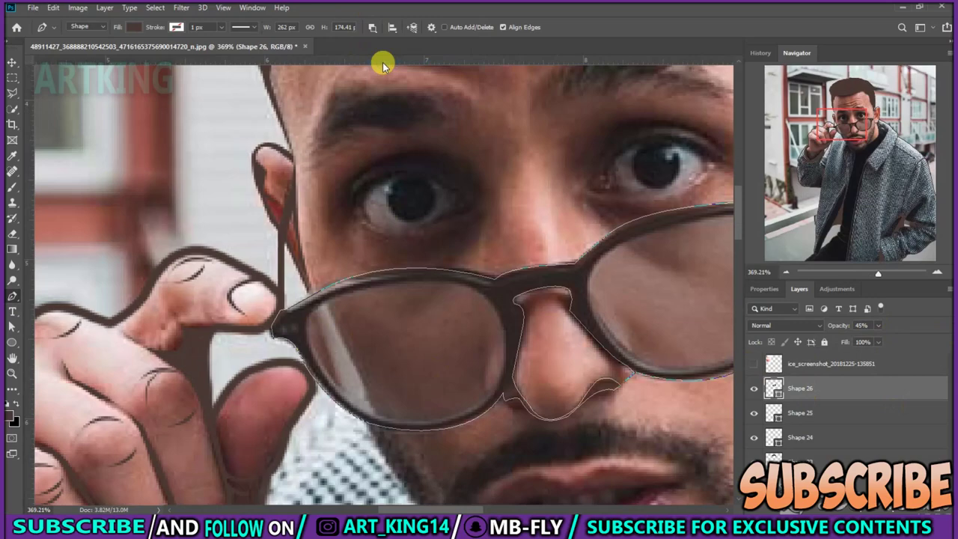
Trace a curved path following the lens rim.
scroll(315, 303, up, 2)
drag(561, 270, 644, 310)
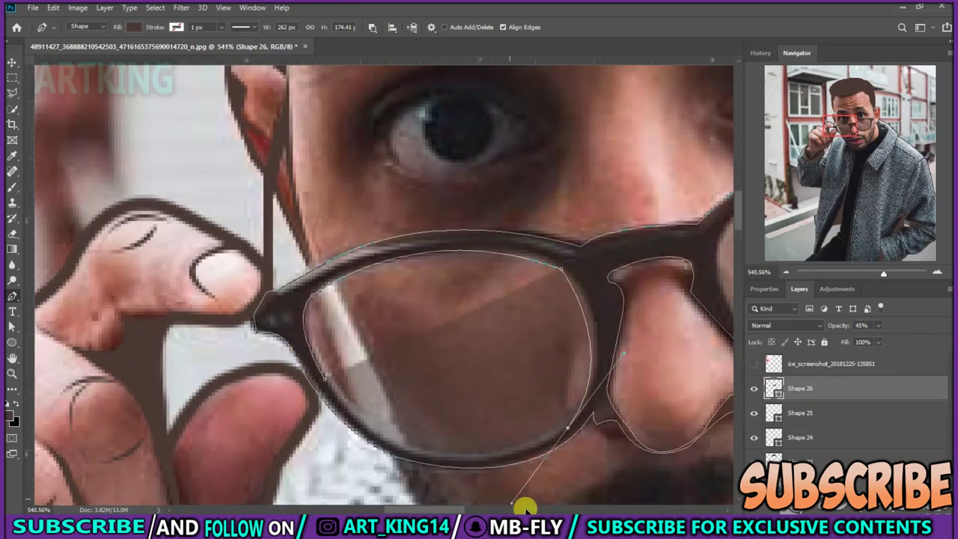
drag(512, 504, 561, 408)
scroll(256, 223, right, 5)
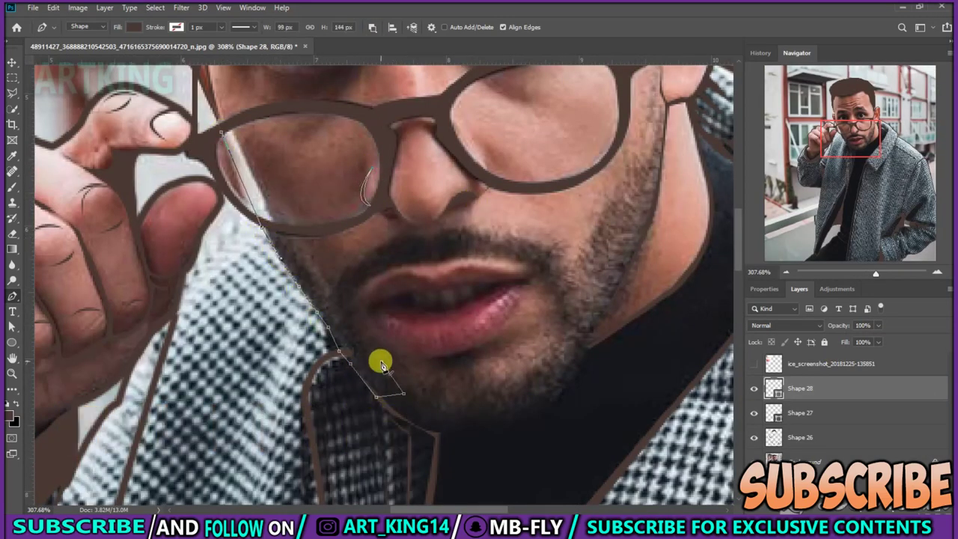
Extend the beard path down the right side of the jaw.
drag(480, 432, 517, 429)
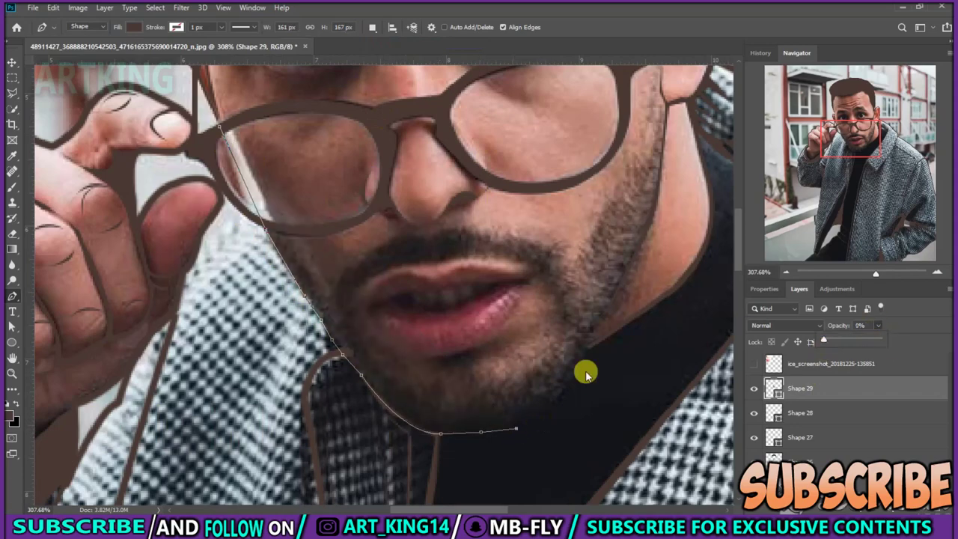
drag(668, 107, 661, 233)
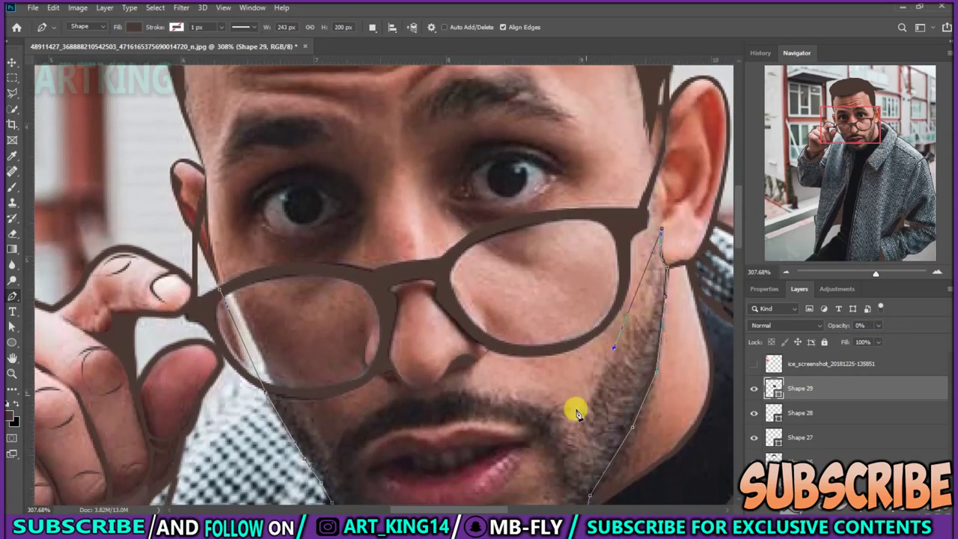
click(571, 420)
scroll(571, 420, down, 1)
drag(553, 391, 553, 449)
scroll(553, 449, down, 1)
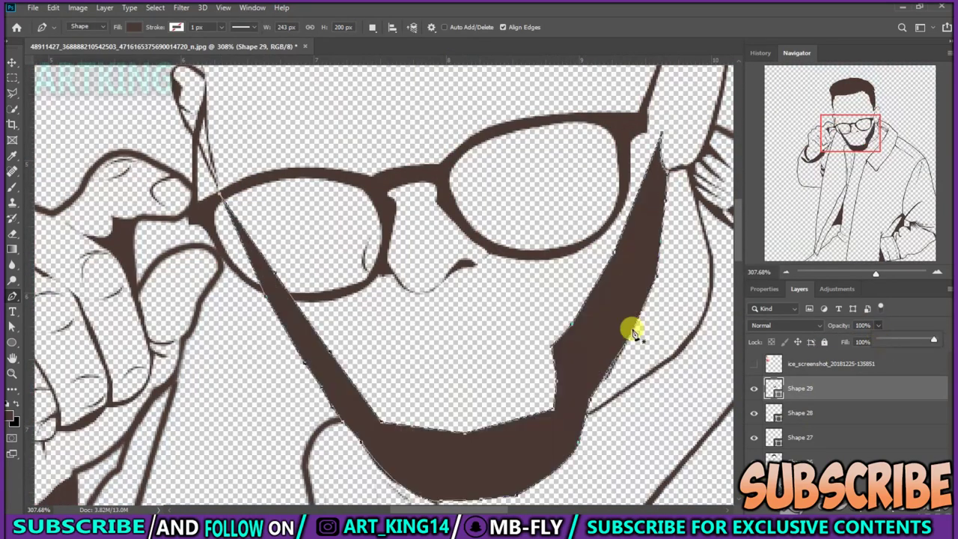
Choose a textured Dry Media brush for erasing the beard edges.
click(473, 440)
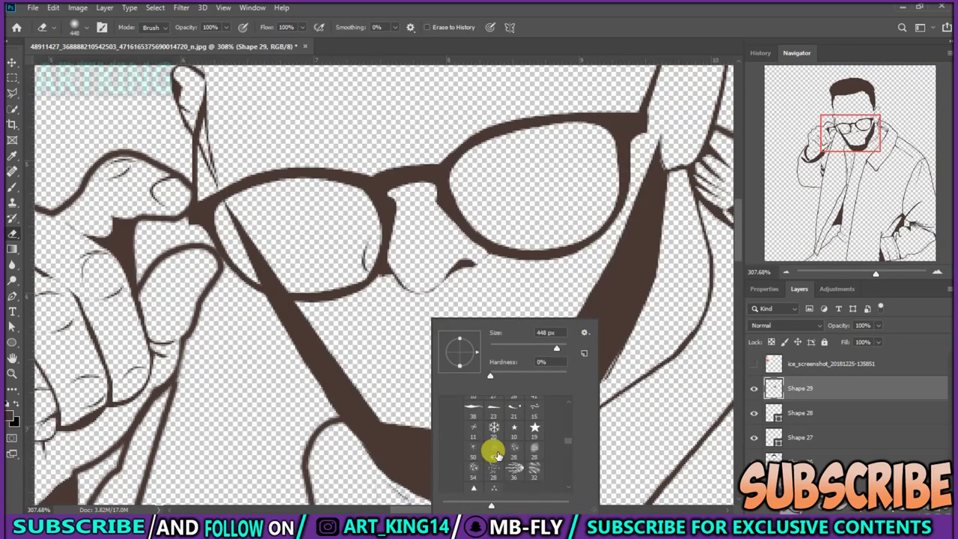
double_click(576, 406)
right_click(569, 355)
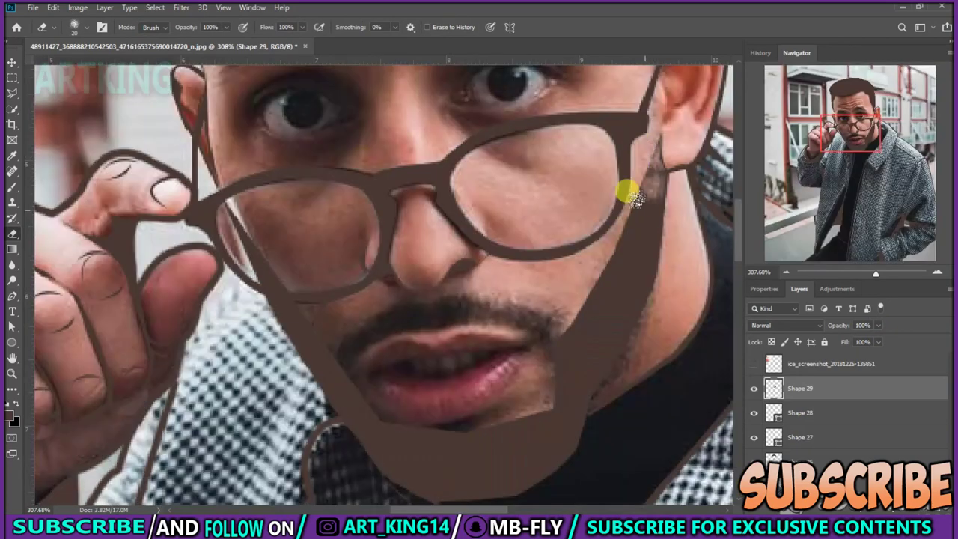
right_click(651, 310)
scroll(649, 318, down, 3)
scroll(648, 323, down, 3)
scroll(650, 323, down, 3)
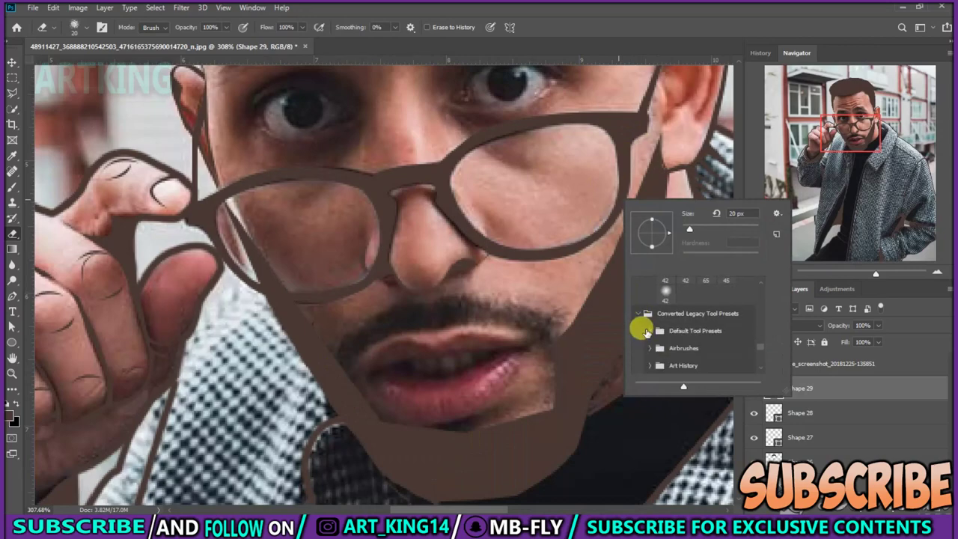
scroll(648, 322, down, 3)
scroll(643, 333, down, 3)
scroll(645, 326, down, 3)
scroll(655, 334, down, 3)
scroll(666, 338, down, 2)
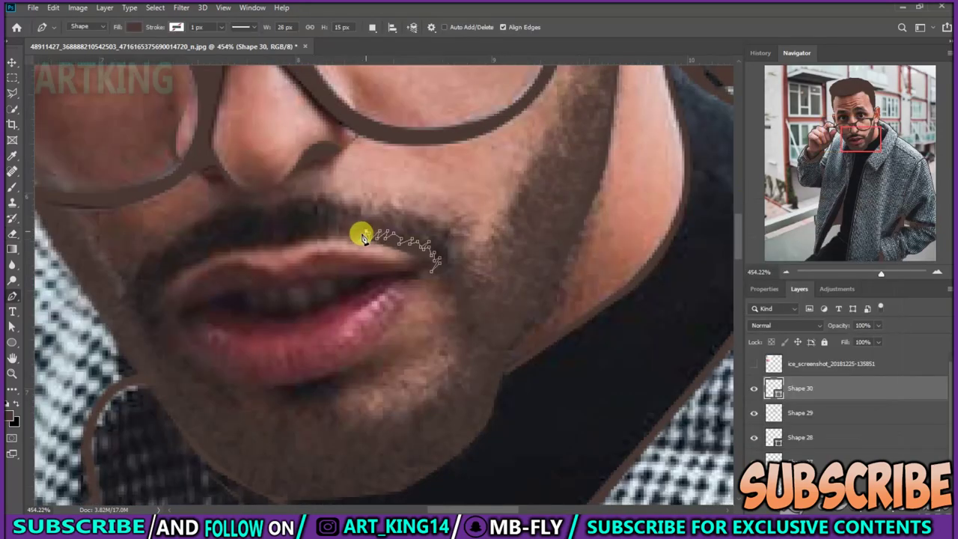
Trace the mustache's hairy top edge and add beard-hair anchors toward the ear.
drag(241, 241, 230, 249)
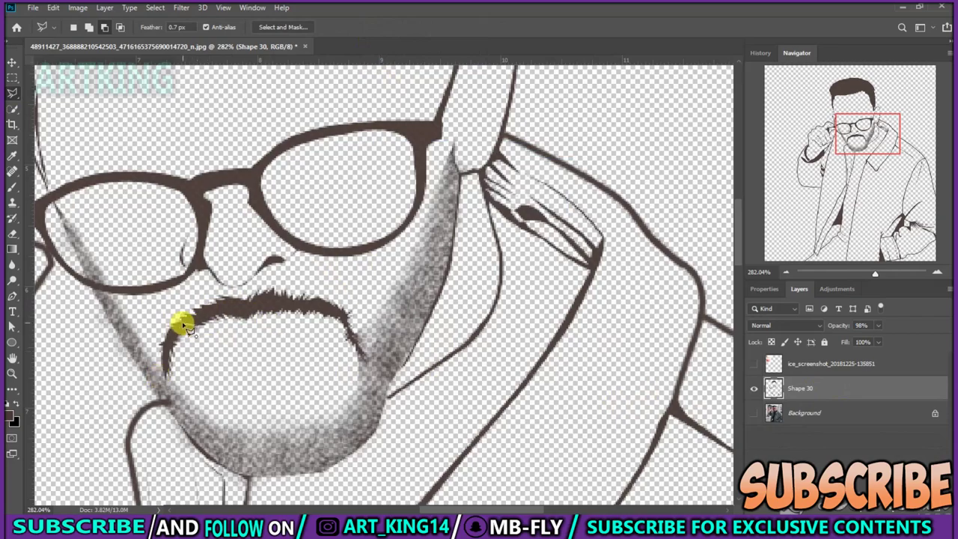
click(12, 233)
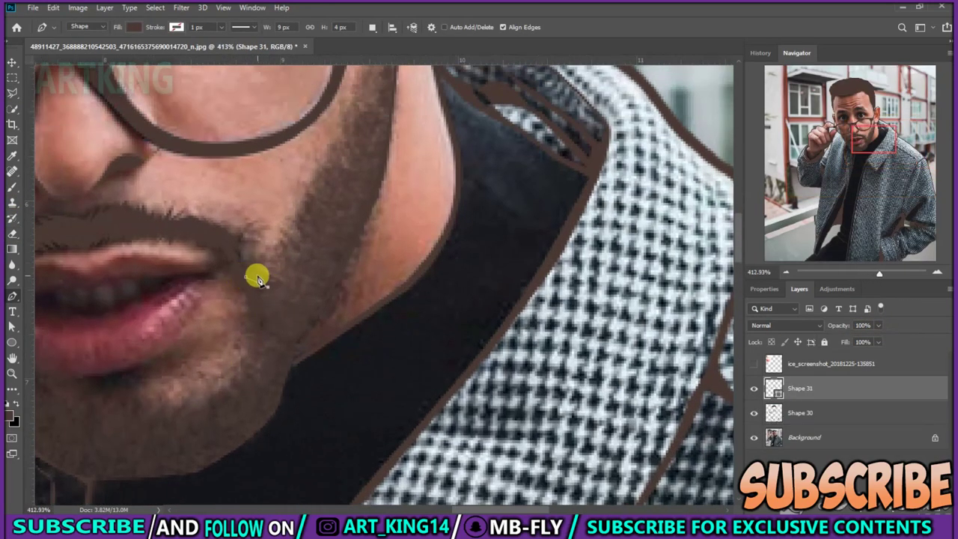
scroll(309, 215, up, 3)
click(386, 94)
click(400, 143)
click(385, 277)
click(342, 378)
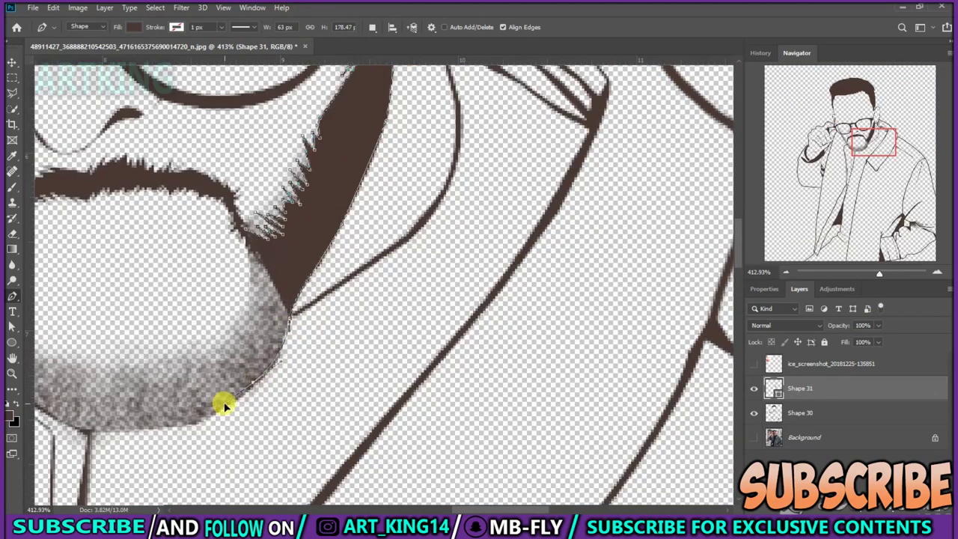
Trace the left beard edge down to the chin semi-transparently, then restore full opacity.
scroll(206, 128, up, 2)
key(5)
key(5)
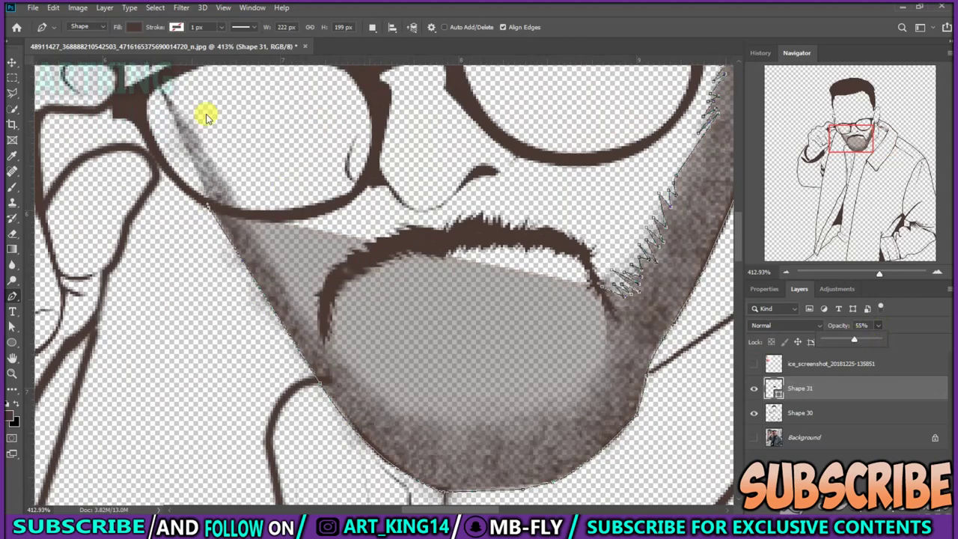
mouse_move(217, 188)
mouse_down()
mouse_move(299, 325)
mouse_move(423, 447)
mouse_move(470, 449)
mouse_move(534, 408)
mouse_move(591, 419)
mouse_up()
key(0)
Add a chin hair shape and jagged hair strokes up the jaw's beard edge.
drag(430, 434, 429, 464)
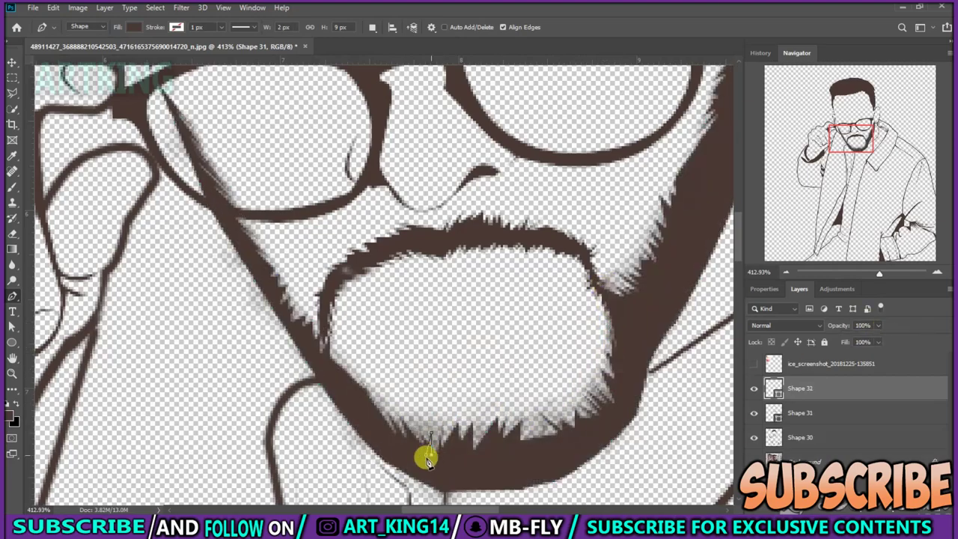
click(420, 460)
scroll(464, 380, down, 5)
scroll(430, 346, up, 3)
mouse_move(496, 384)
mouse_down()
mouse_move(530, 336)
mouse_move(520, 323)
mouse_up()
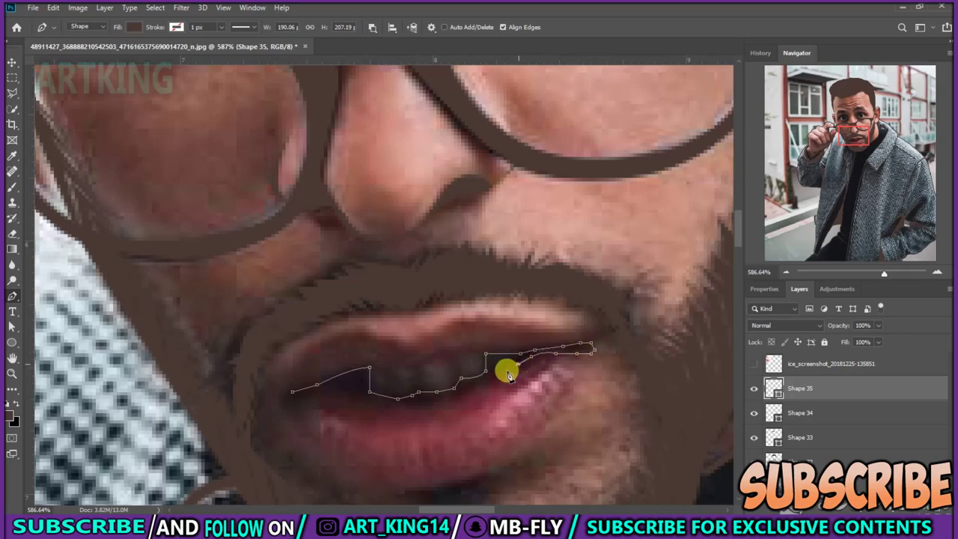
Draw the brown teeth-line shape between the lips.
click(359, 370)
click(390, 395)
drag(493, 360, 459, 360)
key(0)
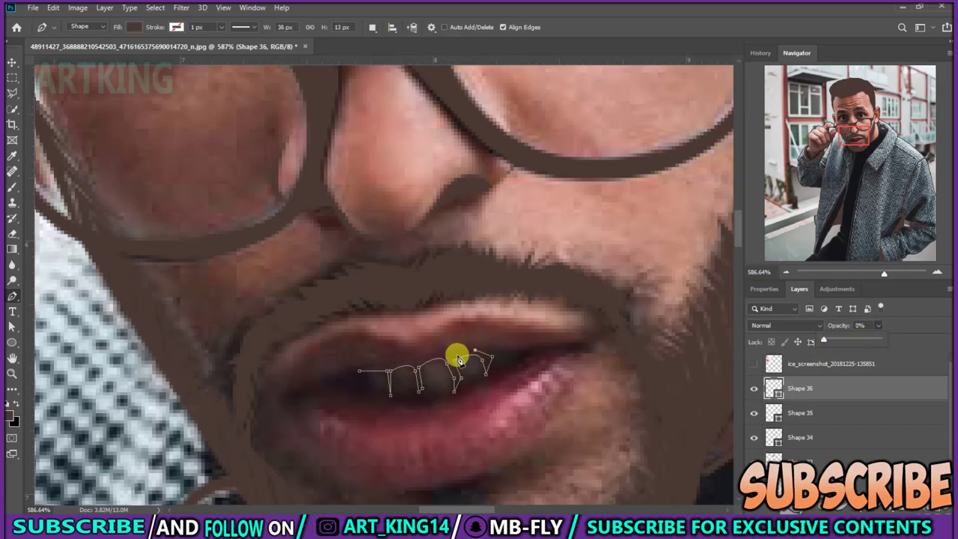
click(356, 371)
Trace the mouth line across the lips with the shape's opacity lowered.
click(795, 413)
click(285, 391)
click(330, 378)
click(351, 371)
click(419, 389)
click(487, 372)
click(556, 346)
click(594, 344)
drag(882, 340, 744, 342)
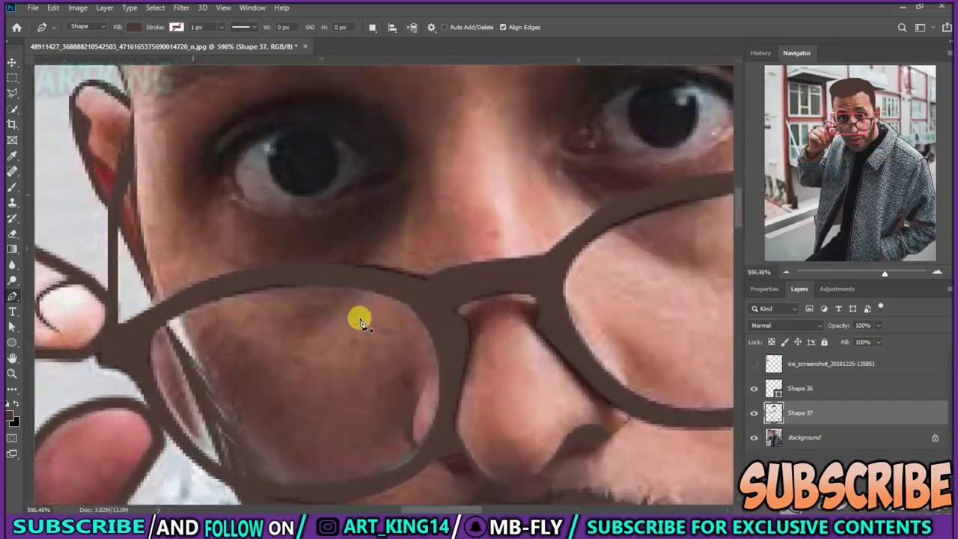
Outline the eye with fitted lower- and upper-lid curves.
click(308, 309)
click(353, 281)
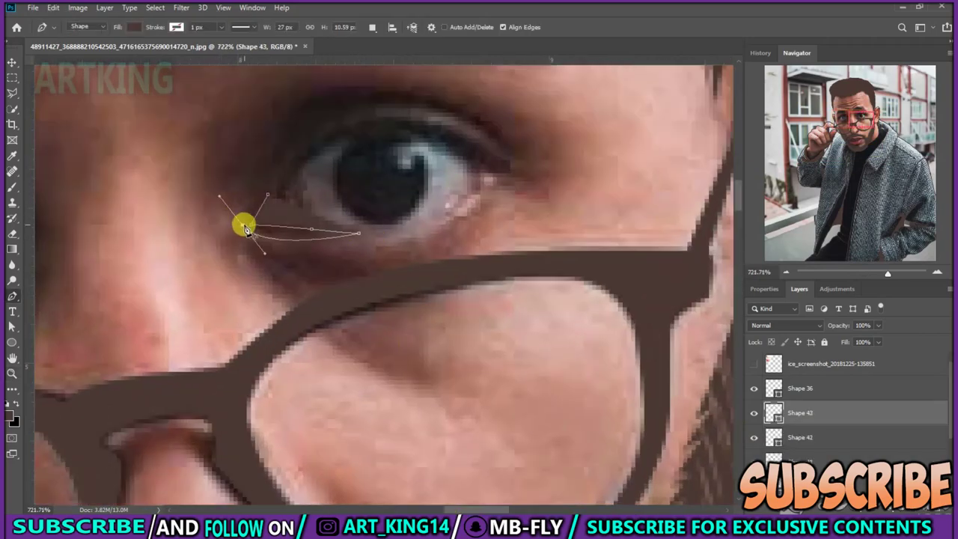
drag(267, 196, 279, 204)
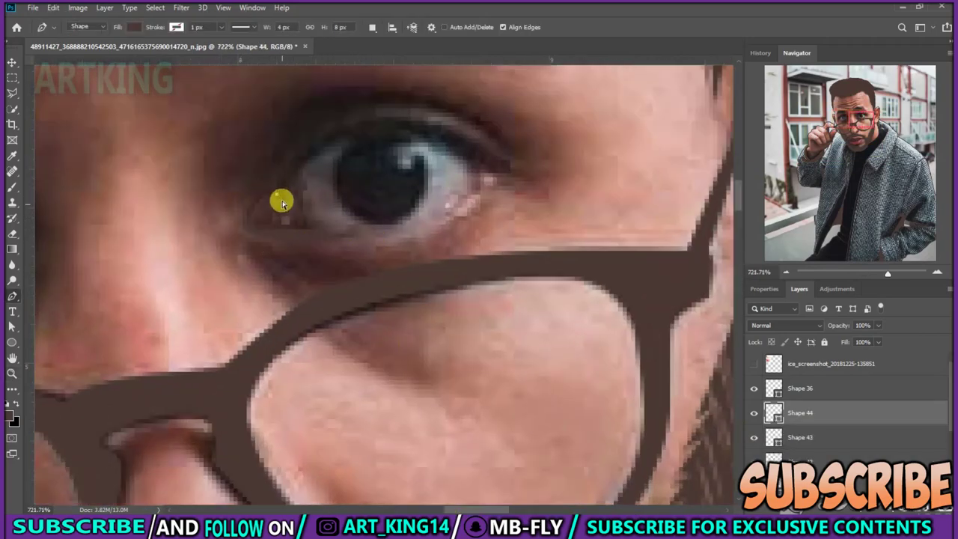
drag(359, 237, 321, 240)
drag(475, 164, 481, 184)
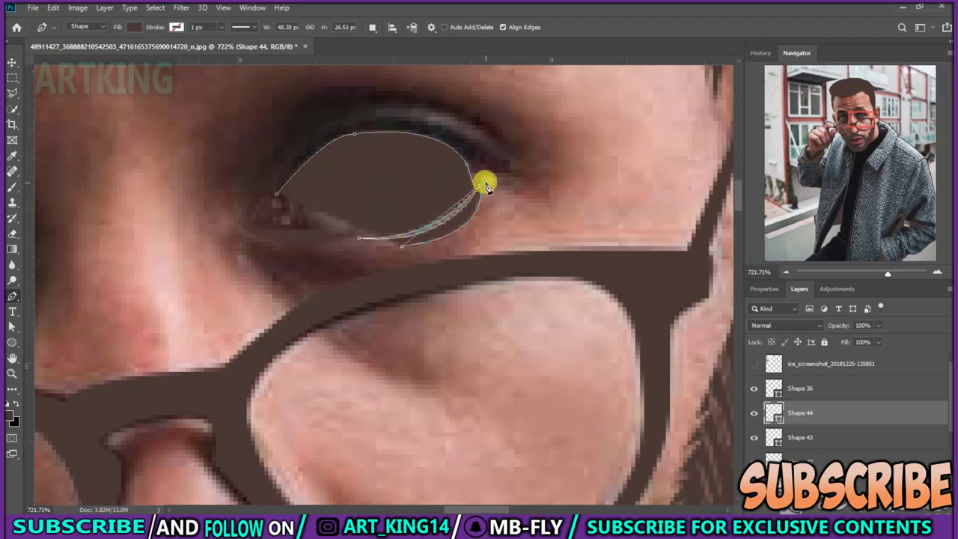
click(488, 151)
mouse_move(319, 135)
mouse_down()
mouse_move(224, 172)
mouse_move(267, 215)
mouse_up()
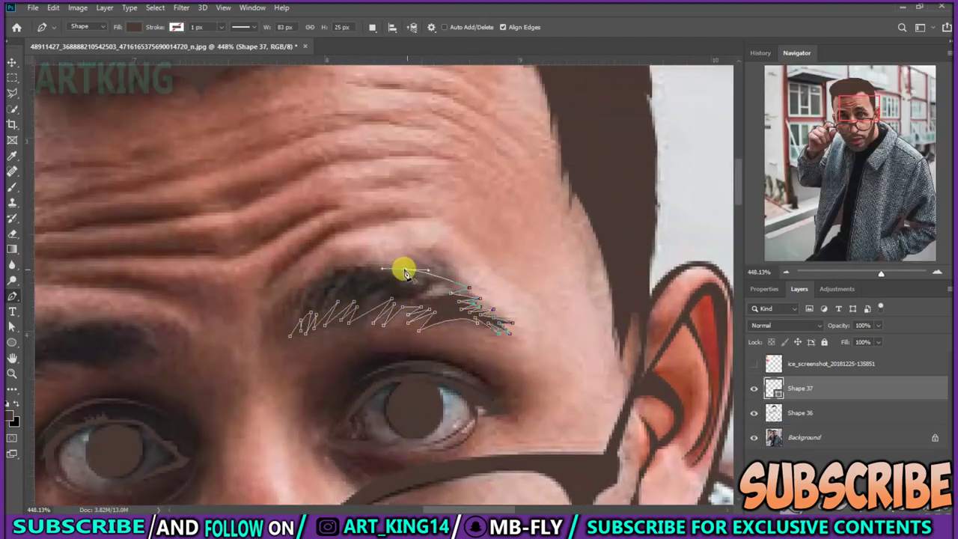
Finish the jagged eyebrow shape along its top edge.
click(360, 275)
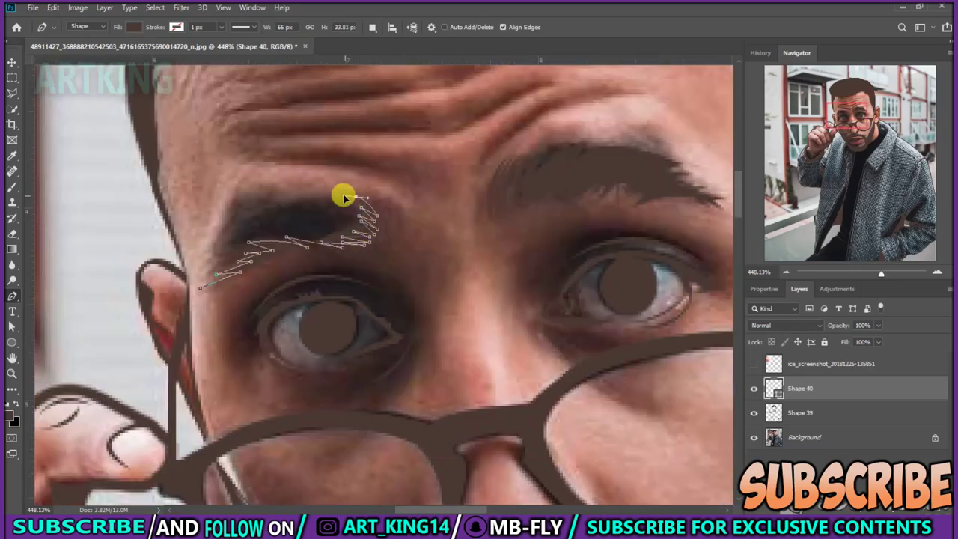
click(314, 201)
click(278, 203)
click(238, 217)
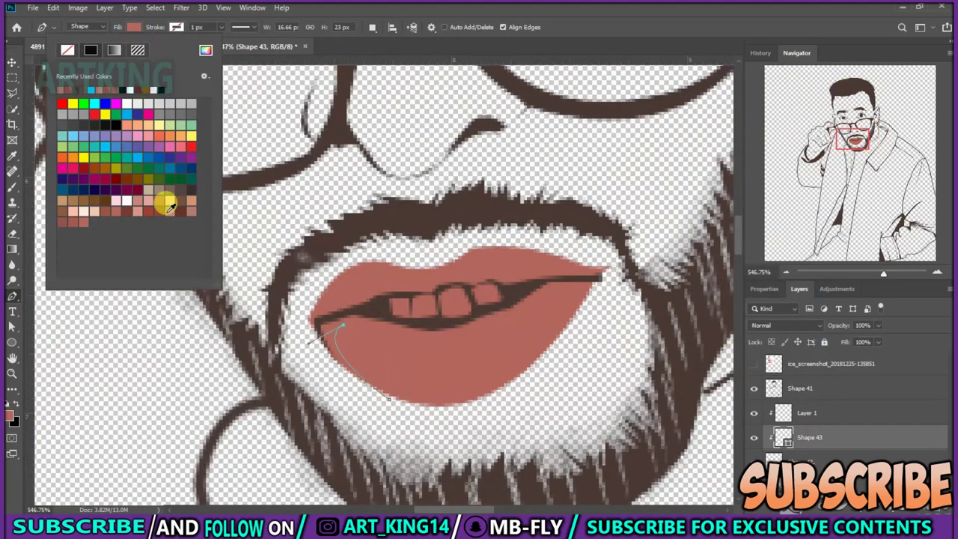
Draw the darker lip shadow band from the lower lip along the upper teeth line.
drag(452, 347, 426, 336)
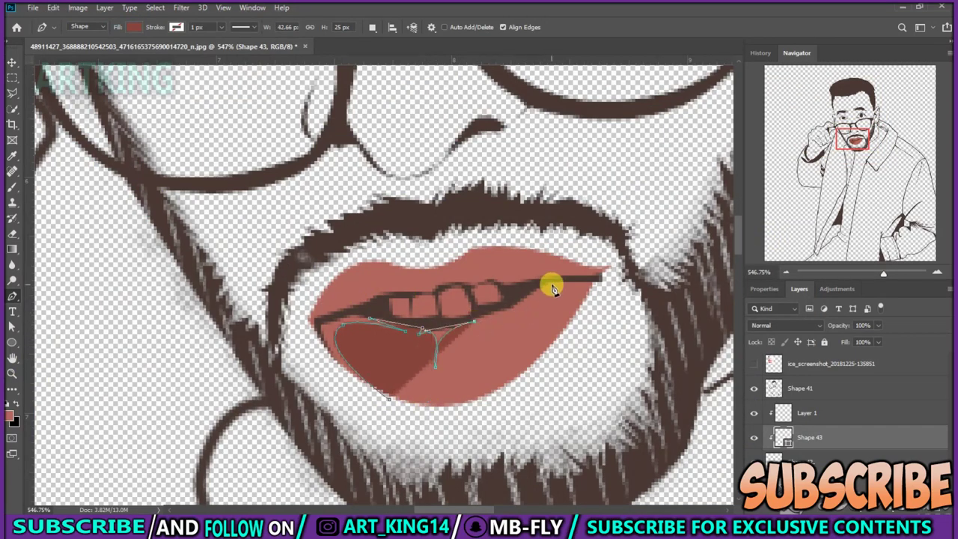
drag(534, 313, 550, 288)
scroll(382, 467, down, 3)
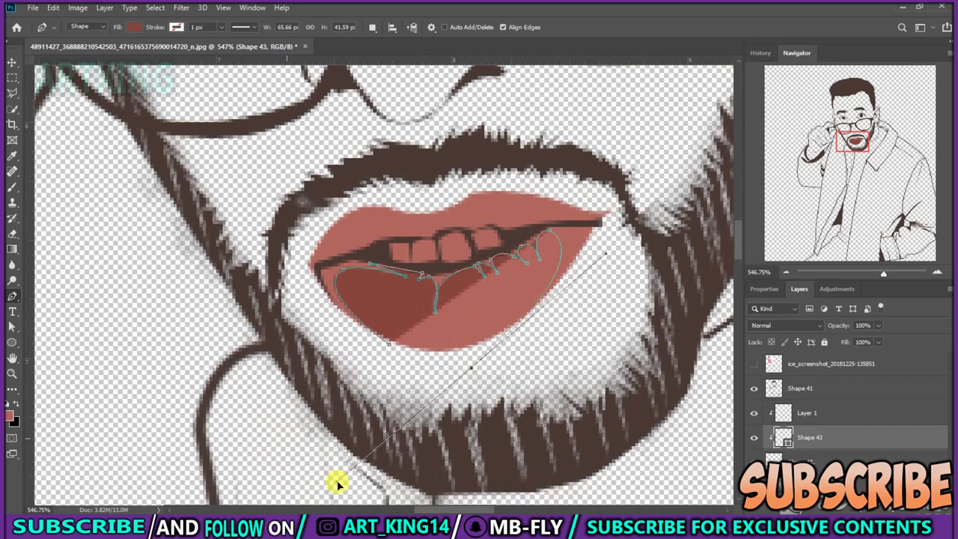
click(592, 294)
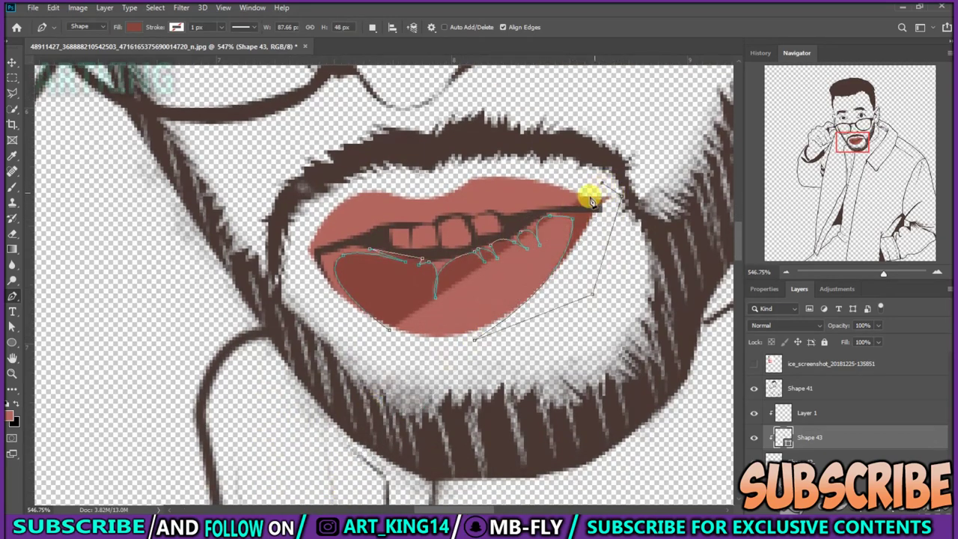
click(526, 209)
click(505, 211)
click(483, 212)
click(444, 216)
click(426, 218)
click(389, 218)
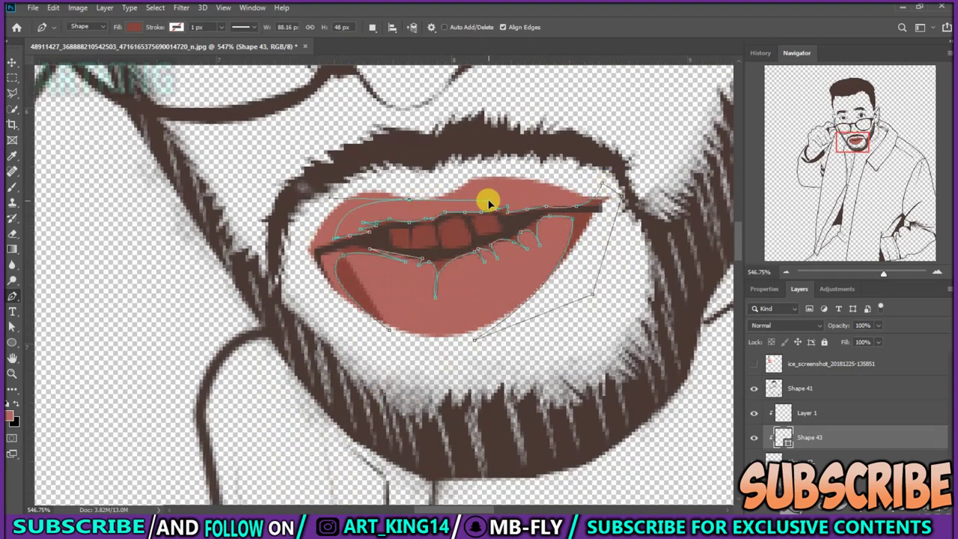
Redraw the lower-lip shape and complete the upper-lip shape.
click(353, 300)
drag(539, 282, 593, 252)
key(Escape)
click(602, 228)
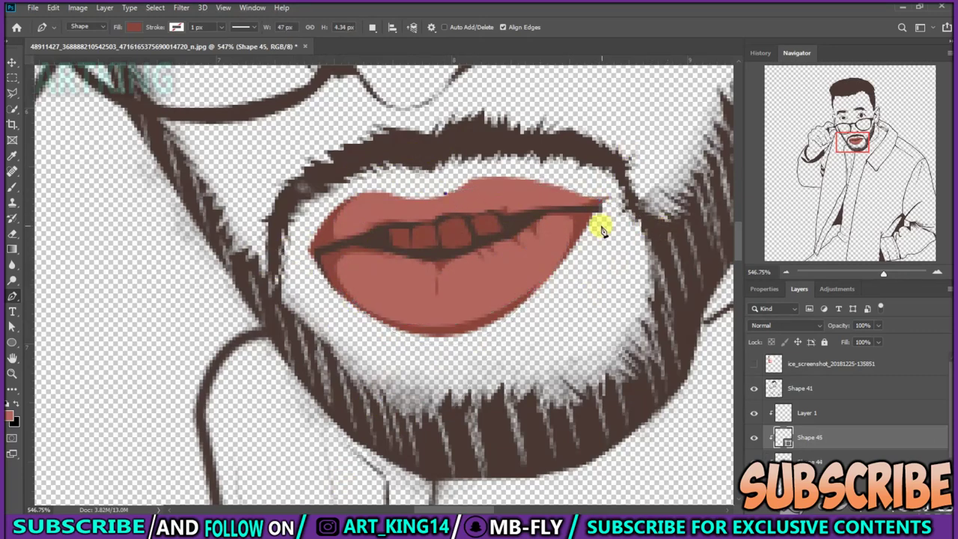
click(447, 196)
key(Escape)
drag(495, 318, 442, 314)
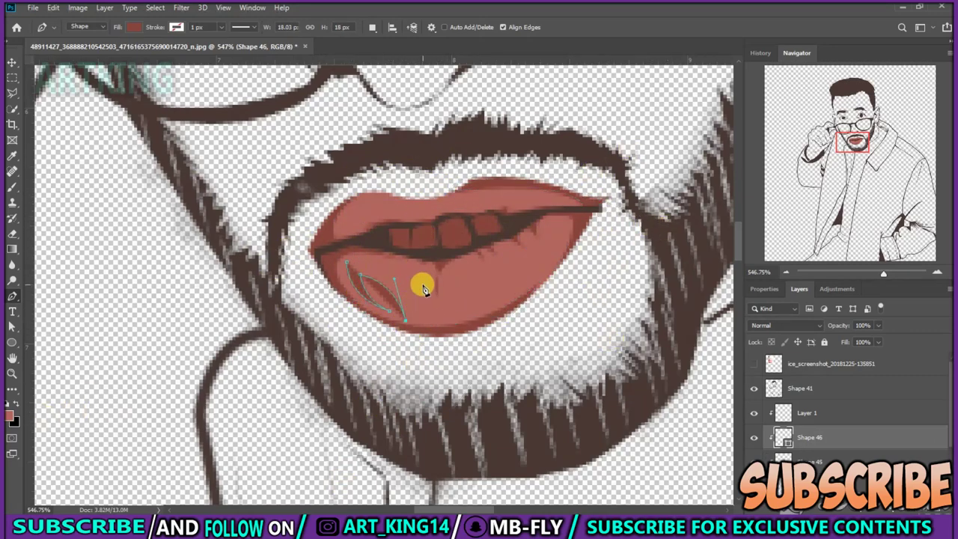
Add lower-lip highlight shapes filled with lighter pink and a lighter gradient.
click(133, 27)
click(165, 254)
click(464, 294)
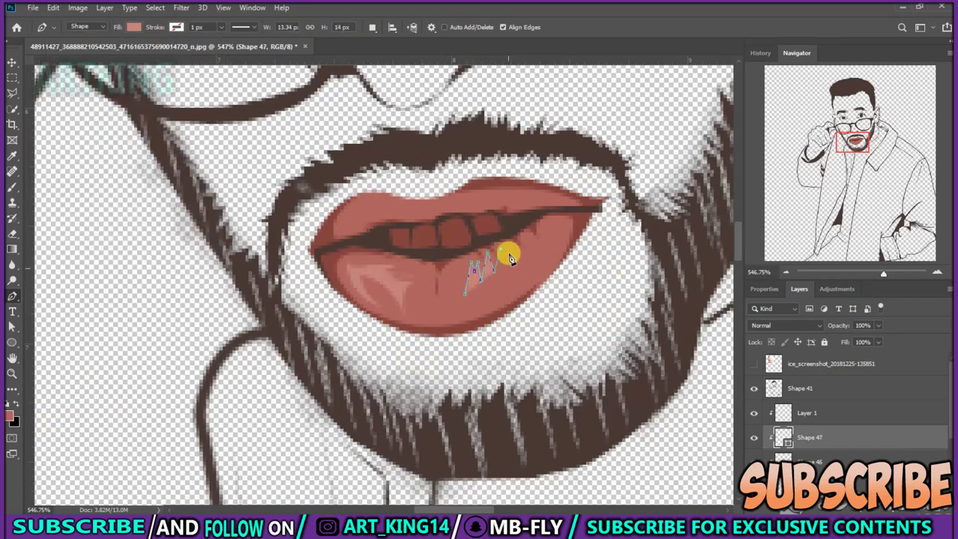
click(133, 27)
click(47, 246)
key(Return)
click(346, 256)
Switch to the Eraser and adjust its brush size and softness.
key(e)
right_click(464, 266)
key(Escape)
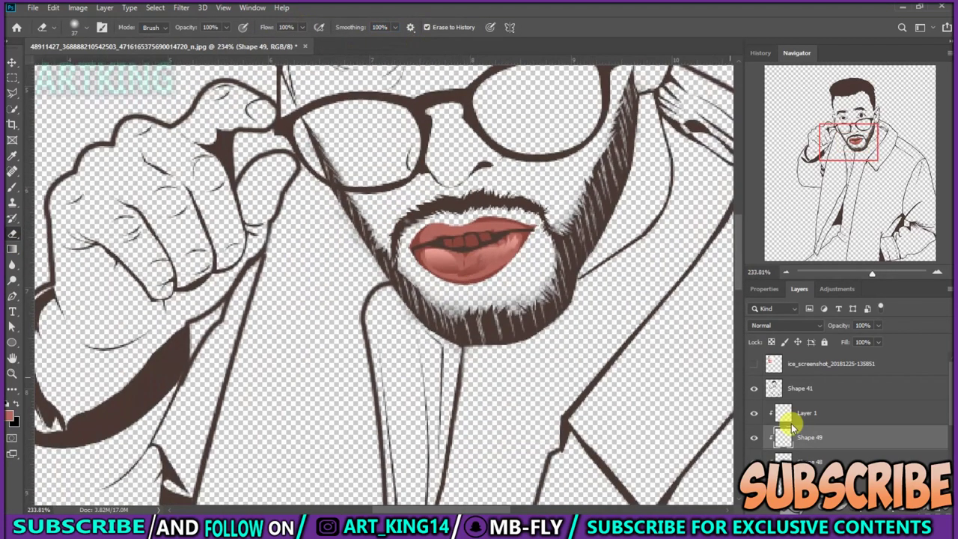
Move Layer 1 above Shape 41 and set the brush size to 14 for painting the irises.
click(409, 27)
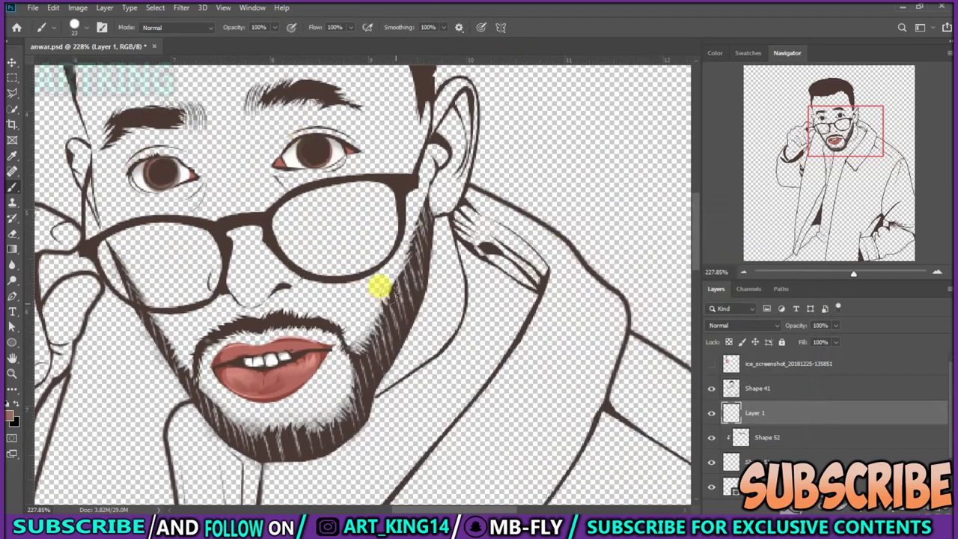
drag(756, 412, 757, 389)
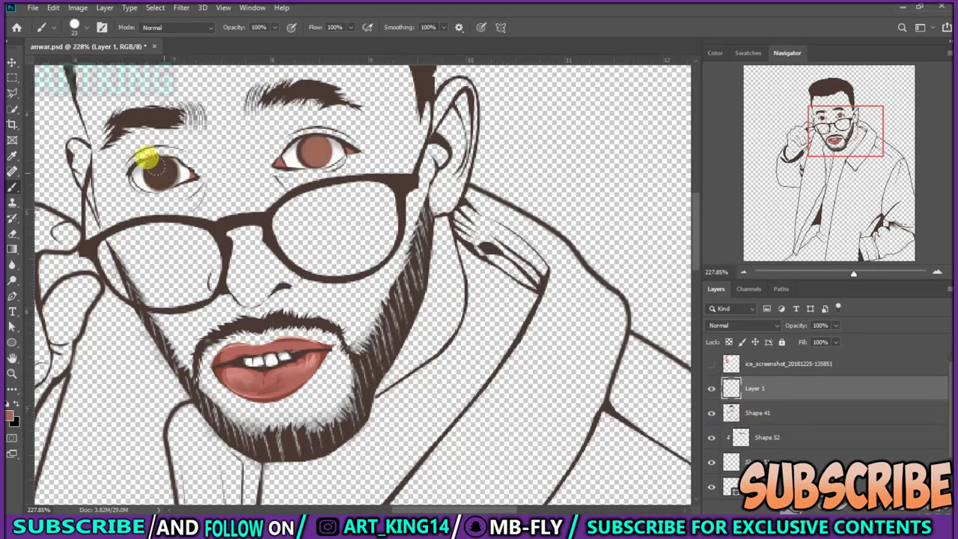
click(757, 412)
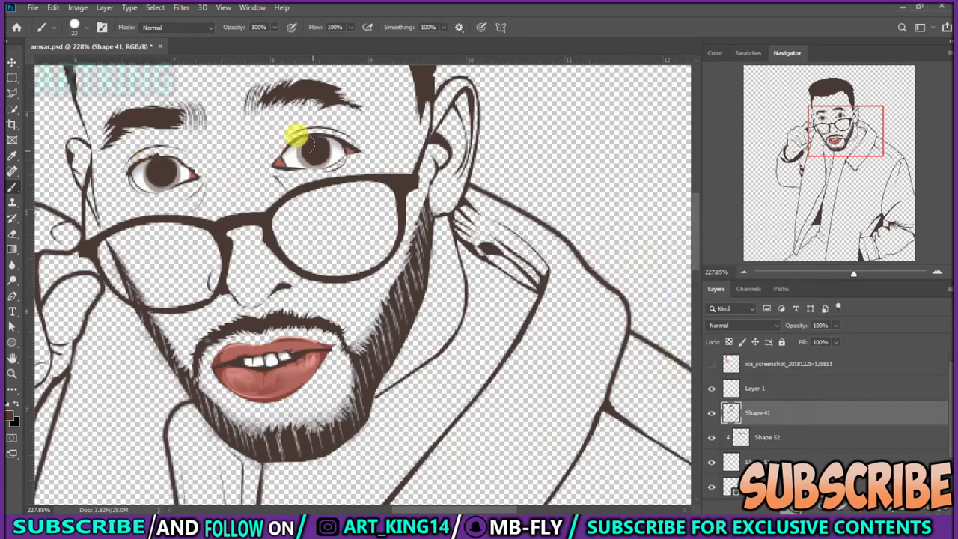
right_click(224, 206)
drag(333, 257, 321, 257)
key(Return)
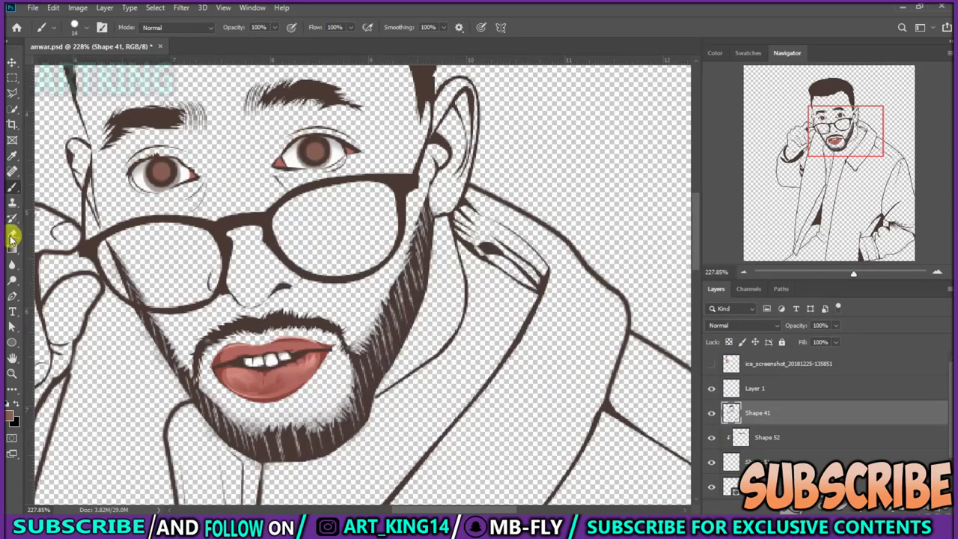
click(771, 389)
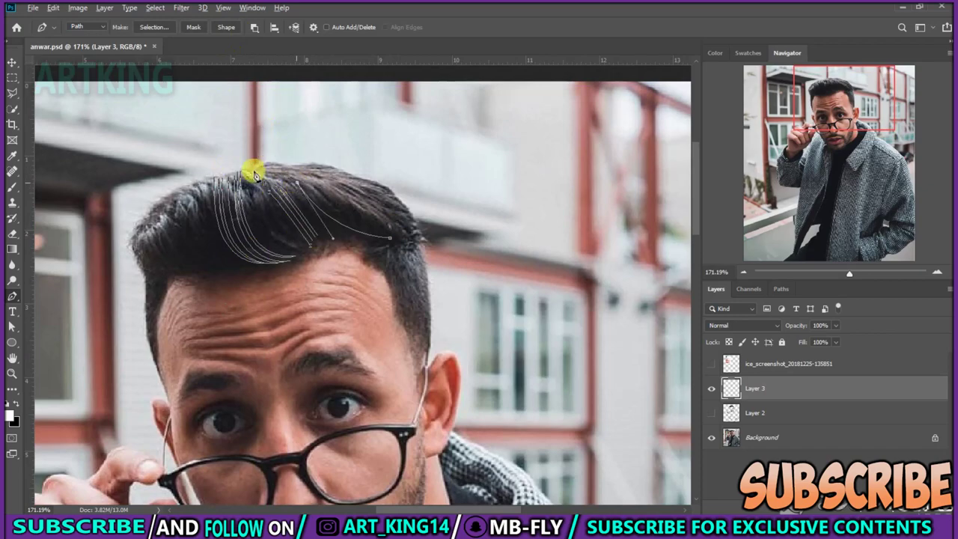
Curve a hair strand along the hairline and soften the highlight strands on both sides of the hair.
drag(155, 241, 153, 254)
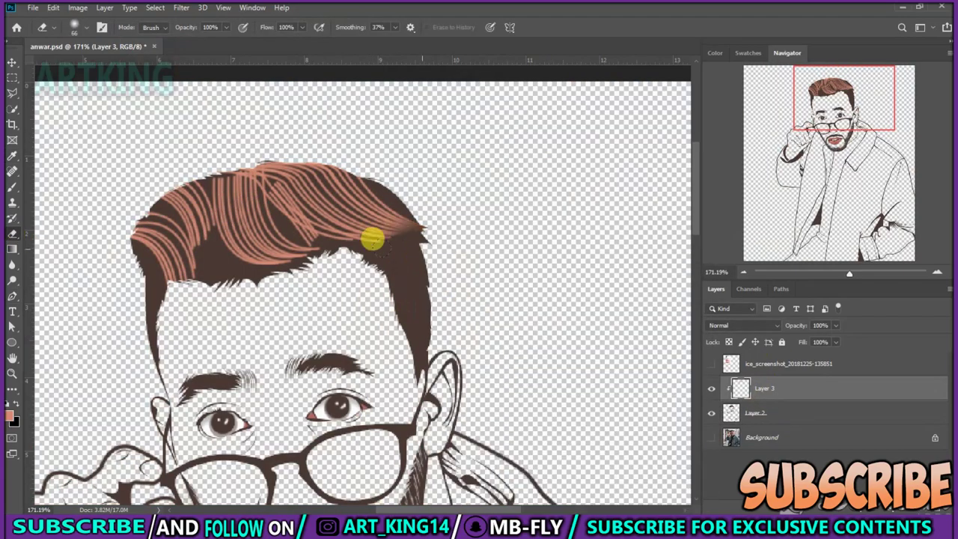
drag(399, 214, 361, 142)
drag(83, 217, 384, 188)
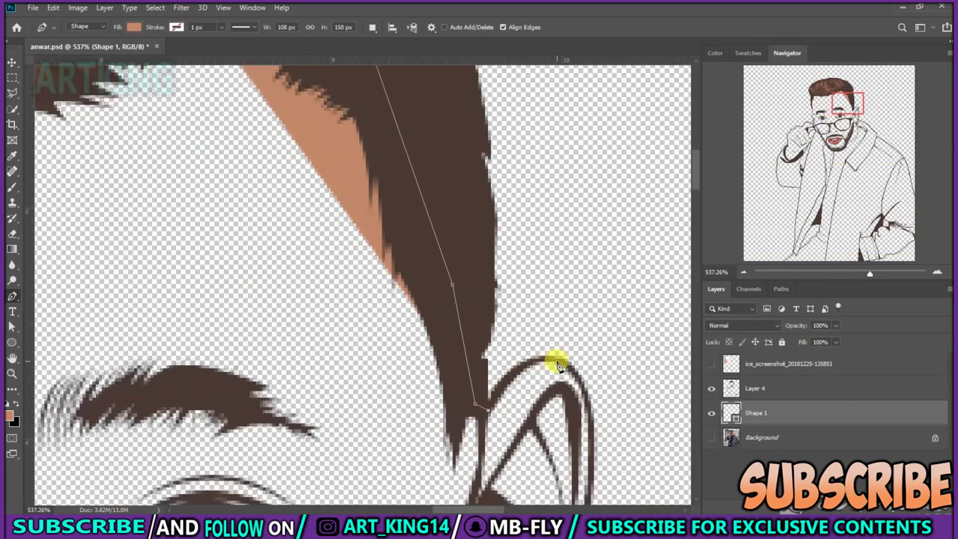
Extend the skin shape down the face edge and around the jaw.
scroll(560, 400, down, 3)
scroll(519, 299, down, 3)
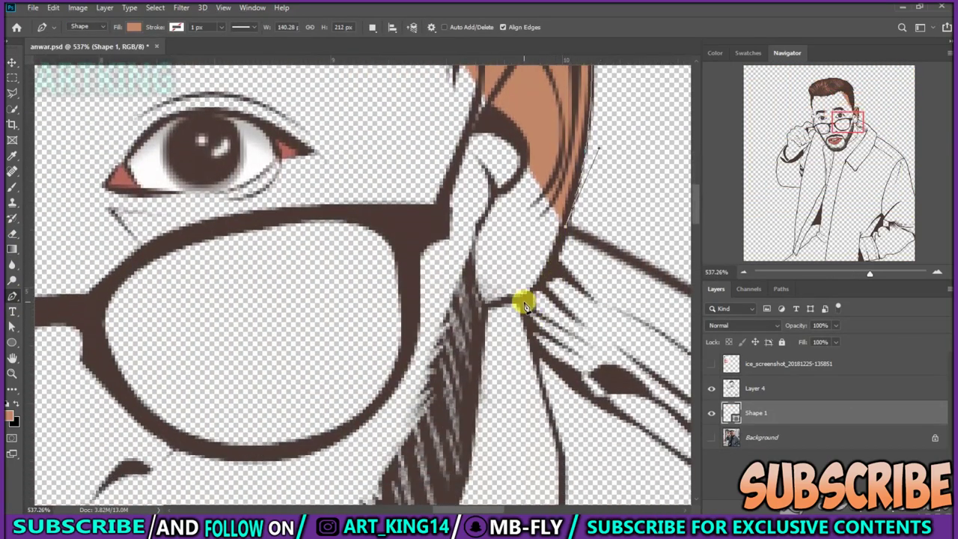
scroll(485, 315, down, 3)
click(255, 482)
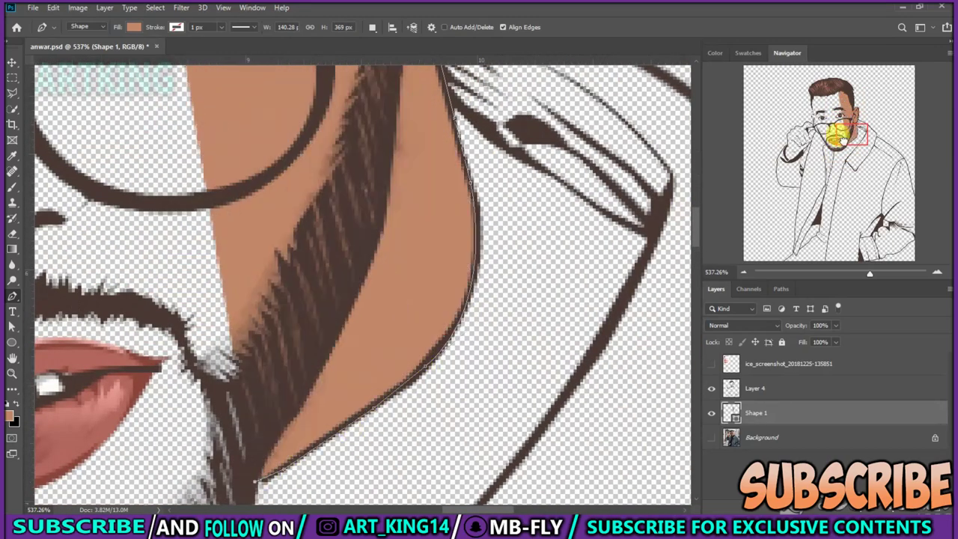
scroll(449, 374, down, 3)
scroll(449, 374, left, 3)
click(356, 447)
click(310, 454)
click(207, 464)
Trace the skin shape up the left cheek toward the hairline and curve it around the ear.
scroll(134, 422, up, 3)
click(222, 335)
click(145, 167)
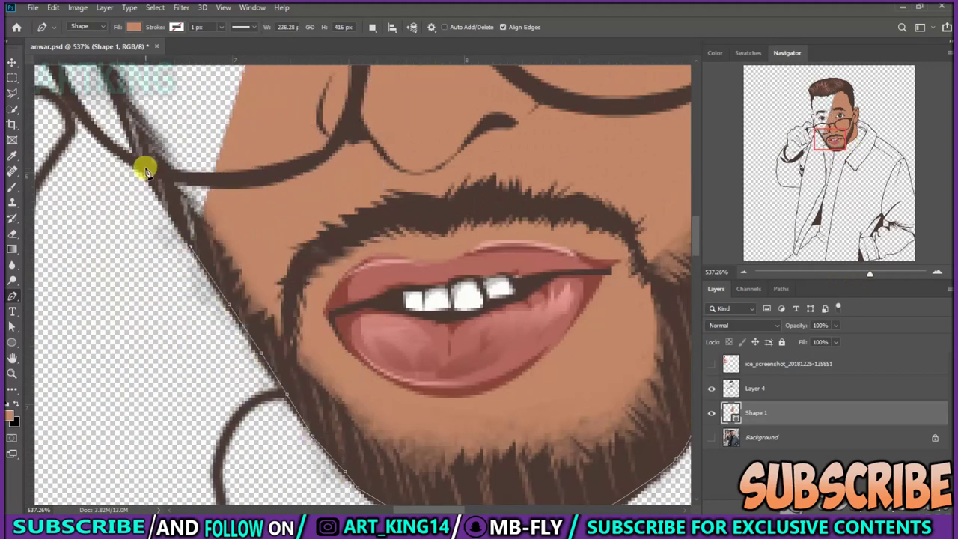
scroll(278, 257, up, 5)
scroll(112, 183, up, 3)
click(190, 109)
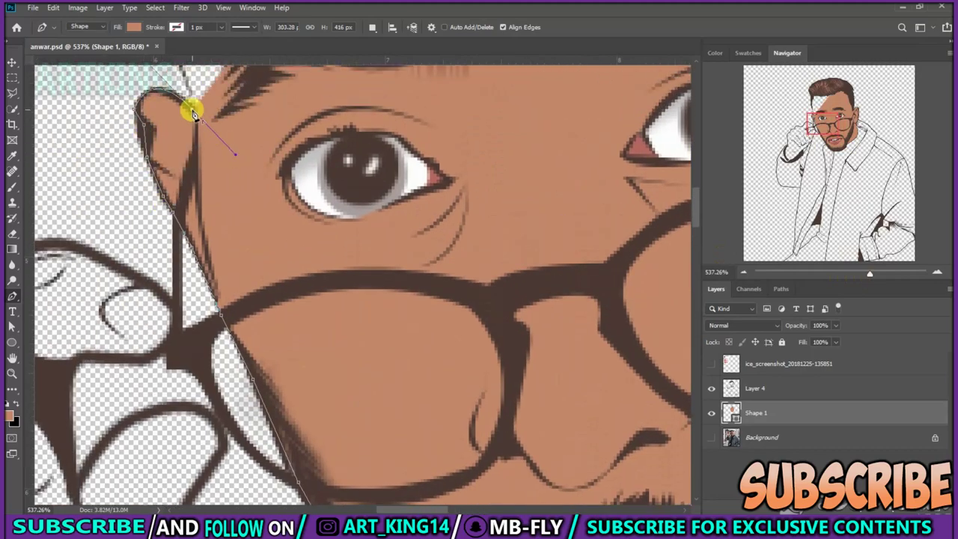
scroll(165, 89, up, 3)
scroll(172, 150, up, 3)
drag(180, 226, 202, 216)
scroll(200, 145, down, 5)
Give the face shape a lighter peach skin-tone fill.
click(128, 27)
click(606, 162)
scroll(231, 380, up, 5)
scroll(193, 401, up, 2)
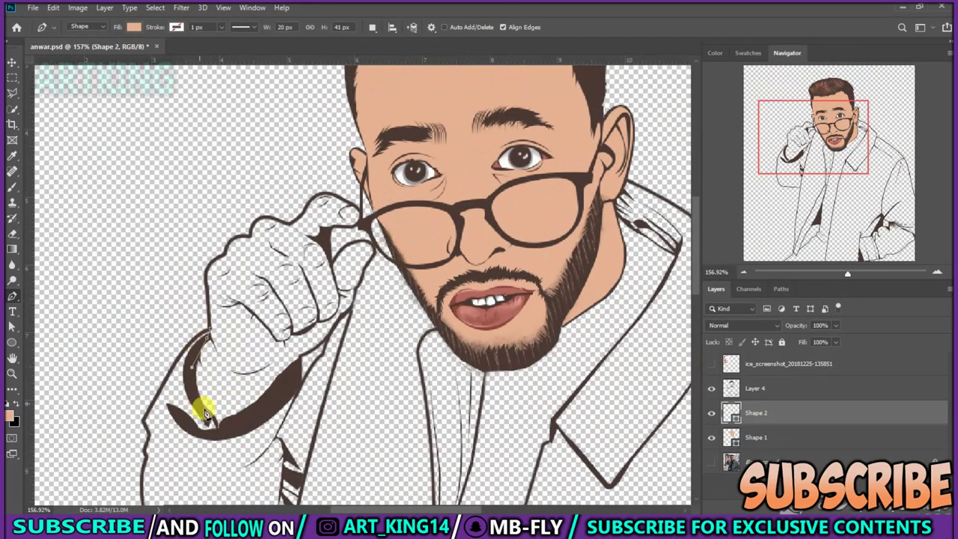
Outline the hand with a skin-tone shape, curving around the finger.
click(192, 402)
click(406, 117)
drag(406, 118, 337, 234)
click(329, 154)
click(297, 129)
scroll(321, 80, up, 2)
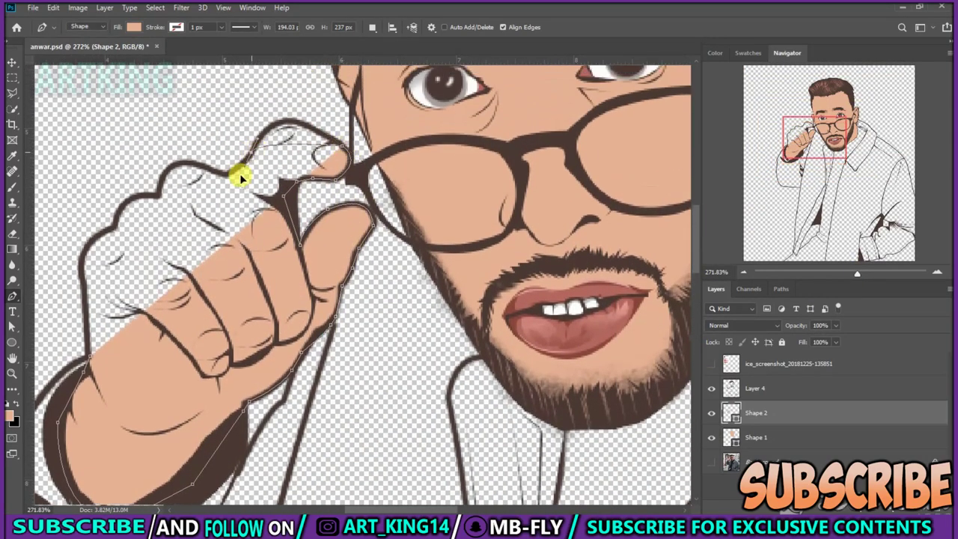
scroll(102, 341, down, 5)
Trace a darker shading shape around the hand and rasterize it for erasing.
click(117, 317)
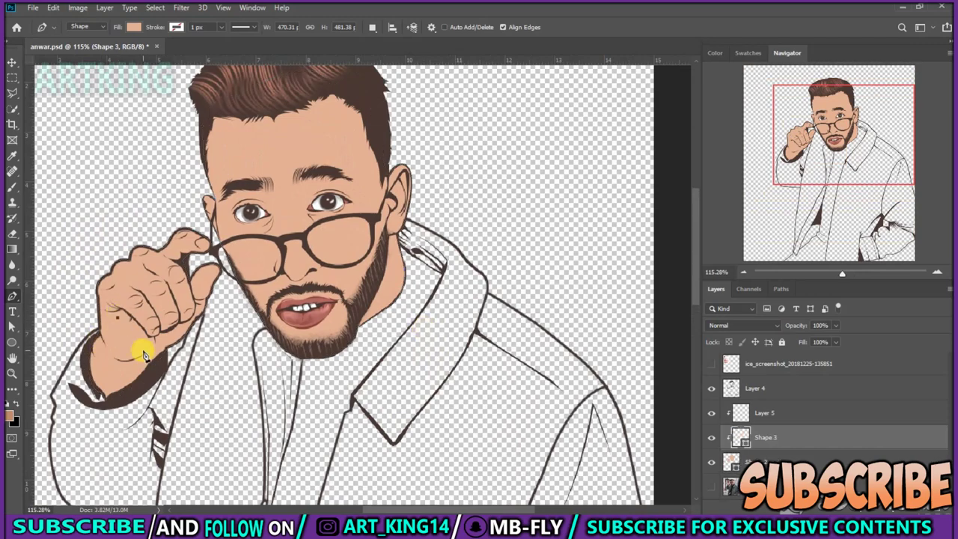
click(157, 350)
click(109, 437)
click(80, 410)
click(97, 262)
click(155, 230)
click(202, 220)
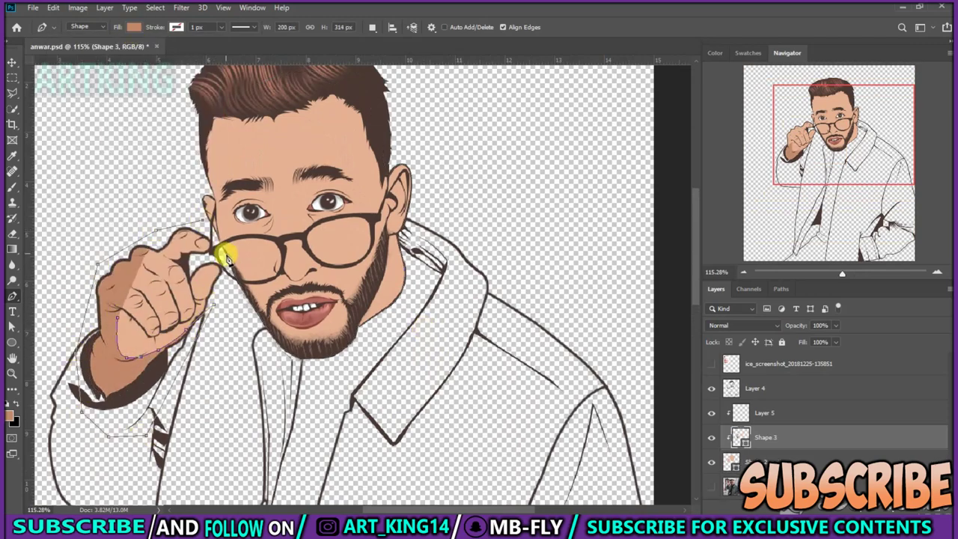
key(e)
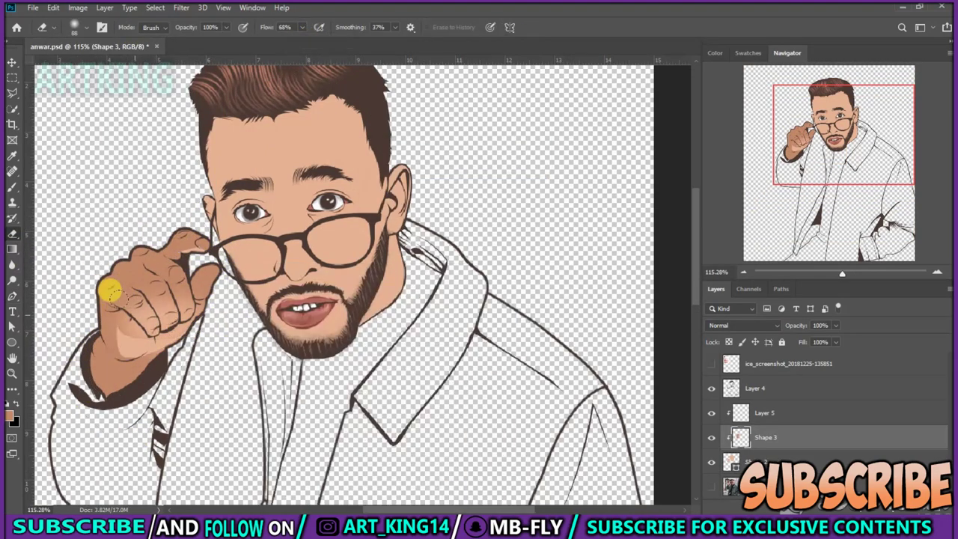
key(p)
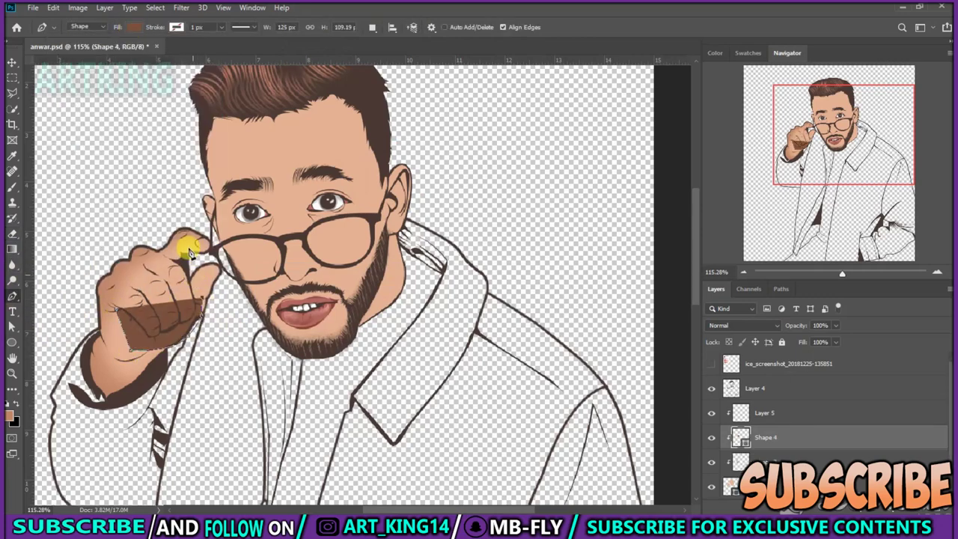
key(e)
key(Return)
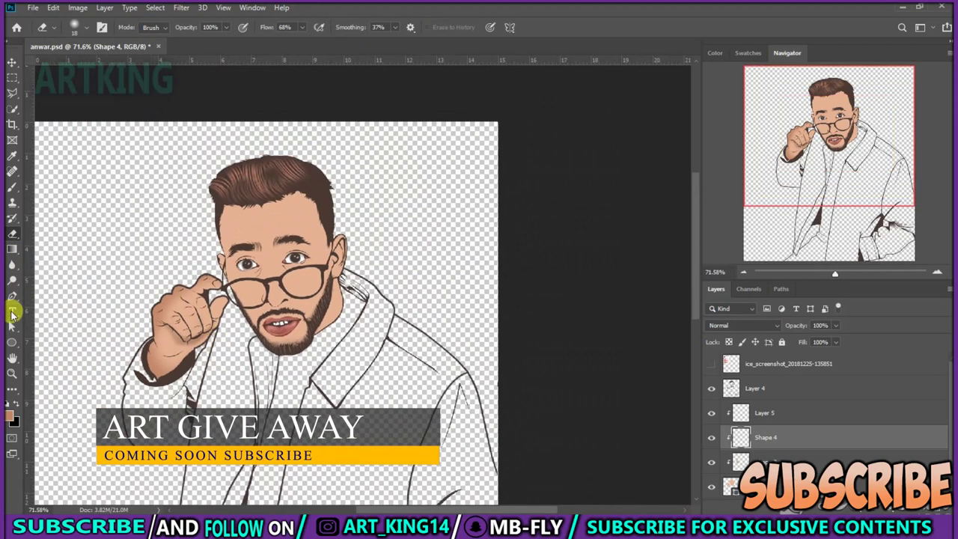
Add a shading shape on the face's right side and soften it with a smaller eraser.
key(p)
click(322, 210)
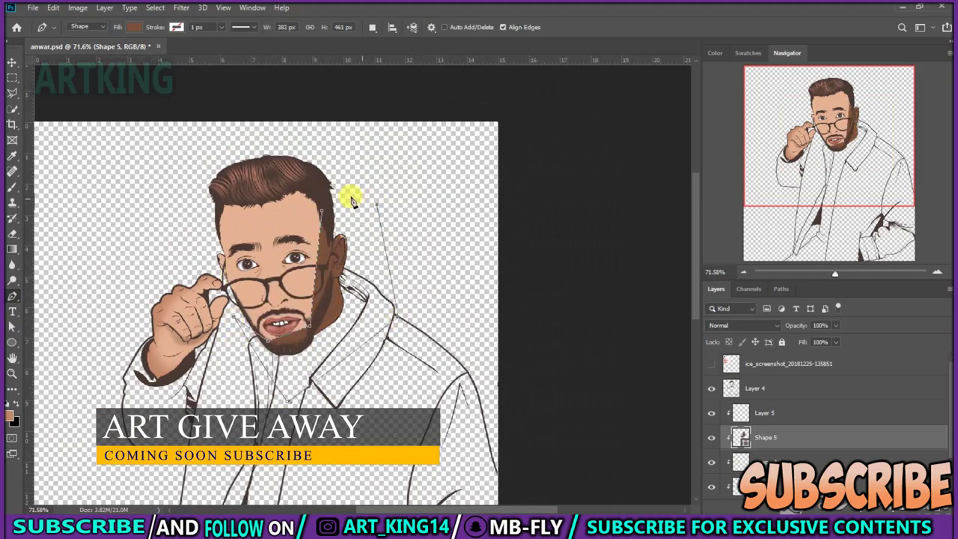
key(e)
right_click(378, 271)
key(Escape)
scroll(309, 271, up, 5)
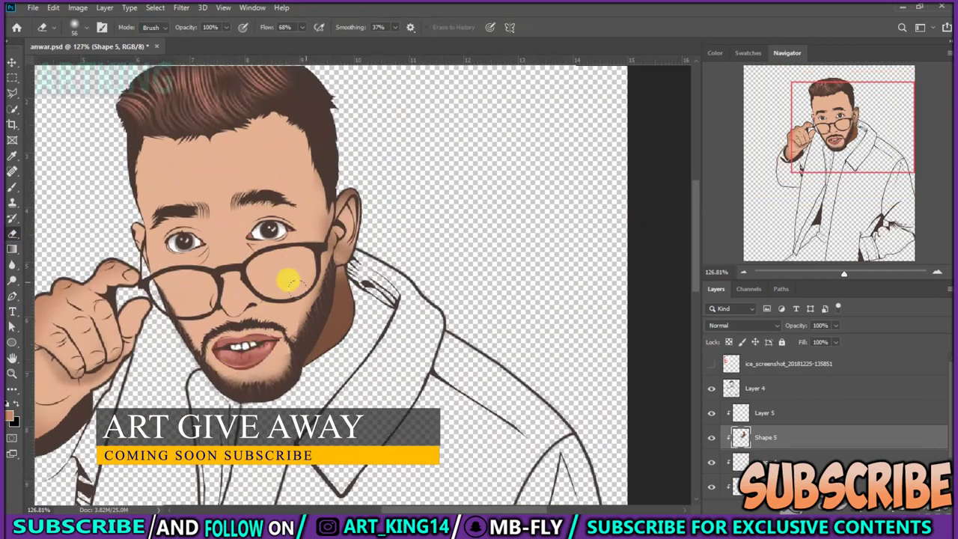
key(bracketleft)
key(bracketleft)
scroll(288, 322, down, 4)
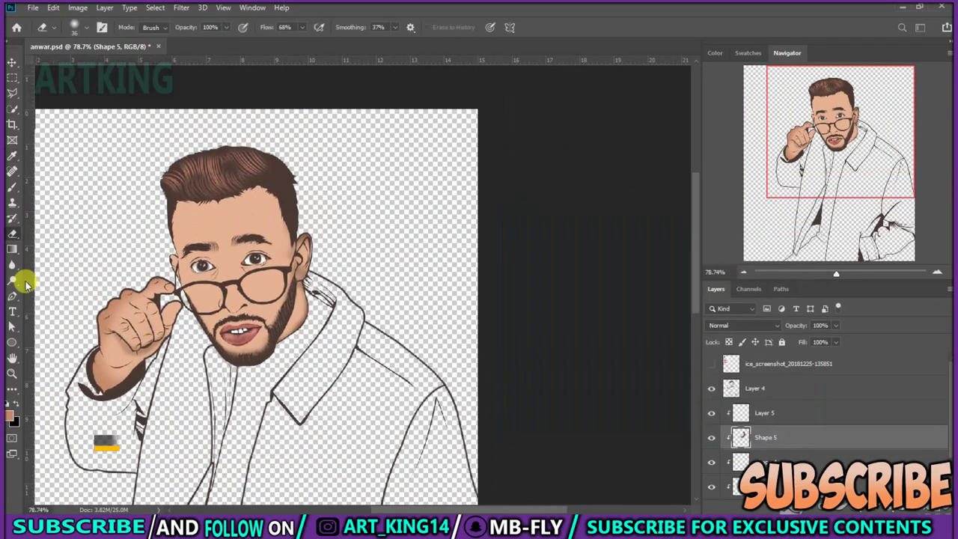
scroll(226, 306, up, 6)
Outline the lips as a closed curved shape and erase the light pink at the left corner.
key(p)
click(217, 423)
drag(357, 330, 288, 307)
click(173, 350)
click(217, 421)
key(e)
drag(208, 359, 186, 348)
key(bracketleft)
key(bracketleft)
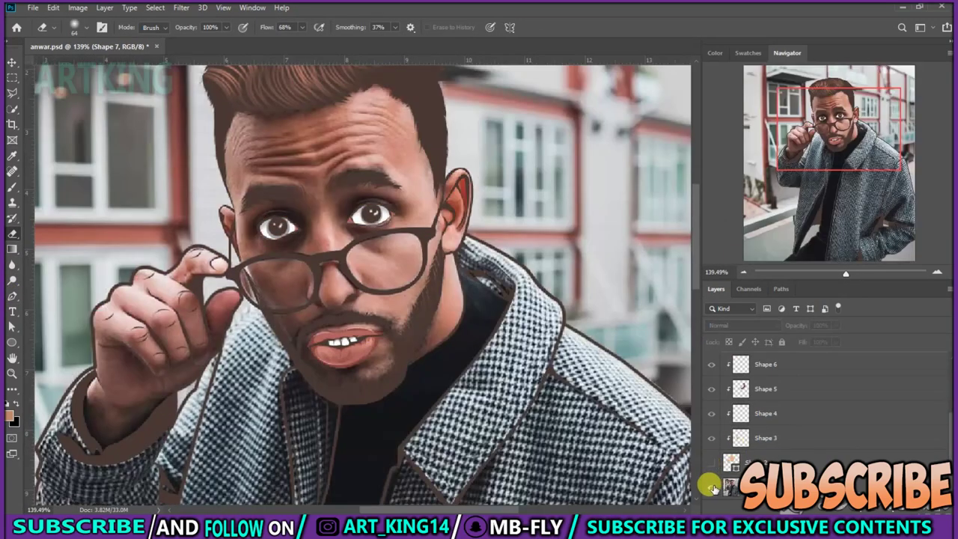
Select the Shape 8 and Shape 9 layers and hide both reference photo layers beneath the artwork.
key(p)
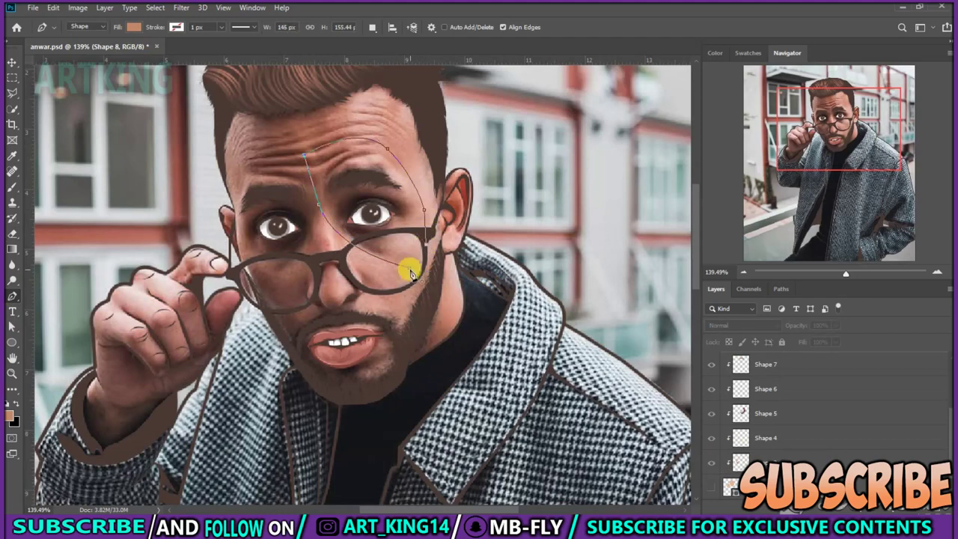
key(Return)
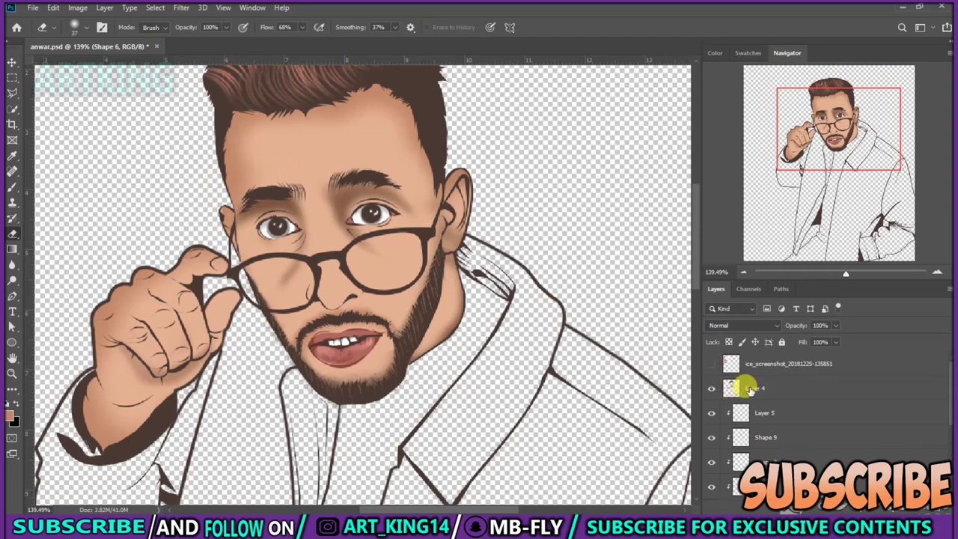
click(714, 467)
click(771, 437)
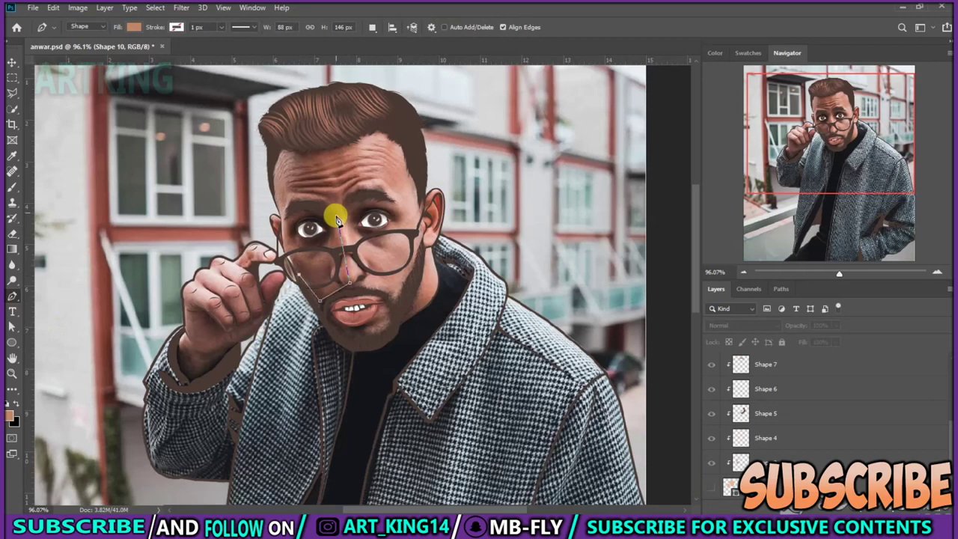
click(711, 463)
click(711, 487)
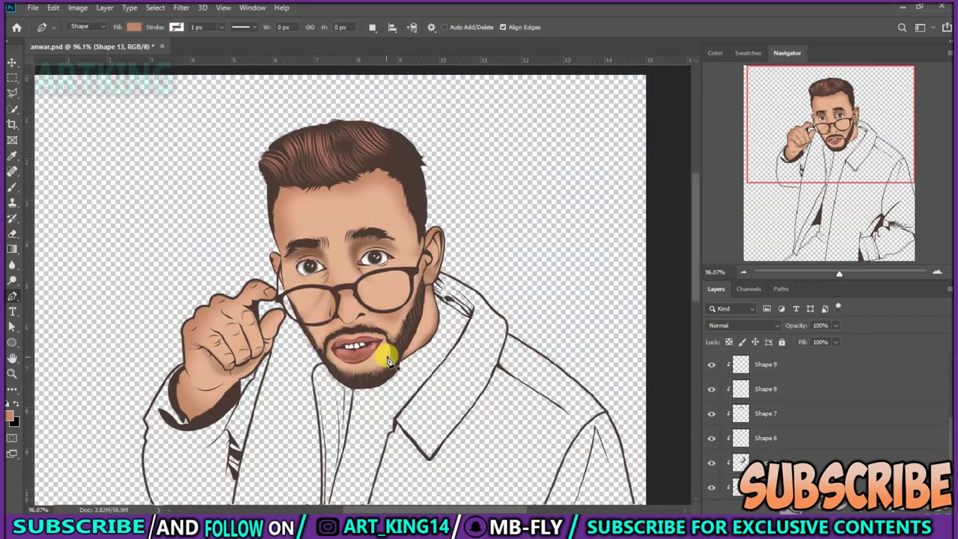
key(e)
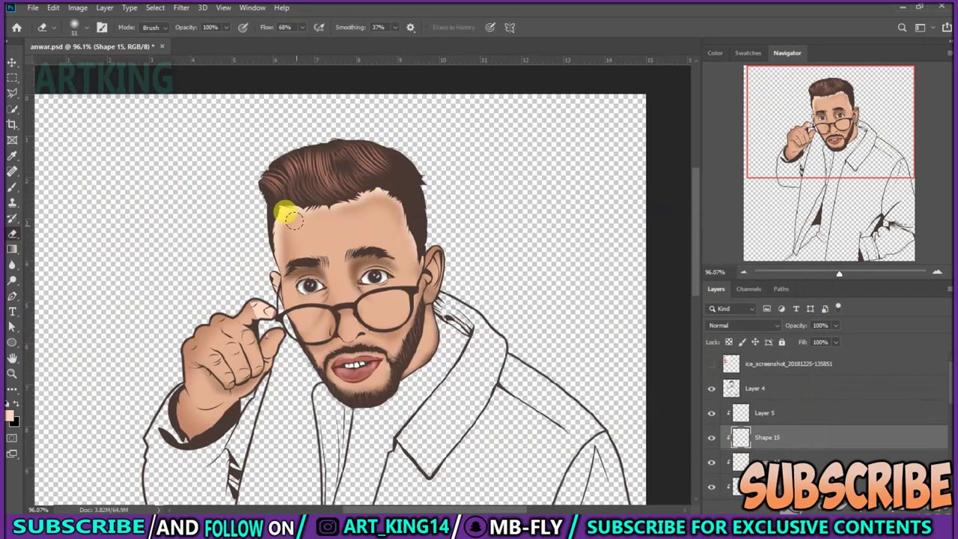
Rasterize and commit the soft forehead highlight shape.
scroll(275, 275, down, 3)
key(p)
scroll(376, 327, up, 2)
key(e)
right_click(460, 299)
key(Escape)
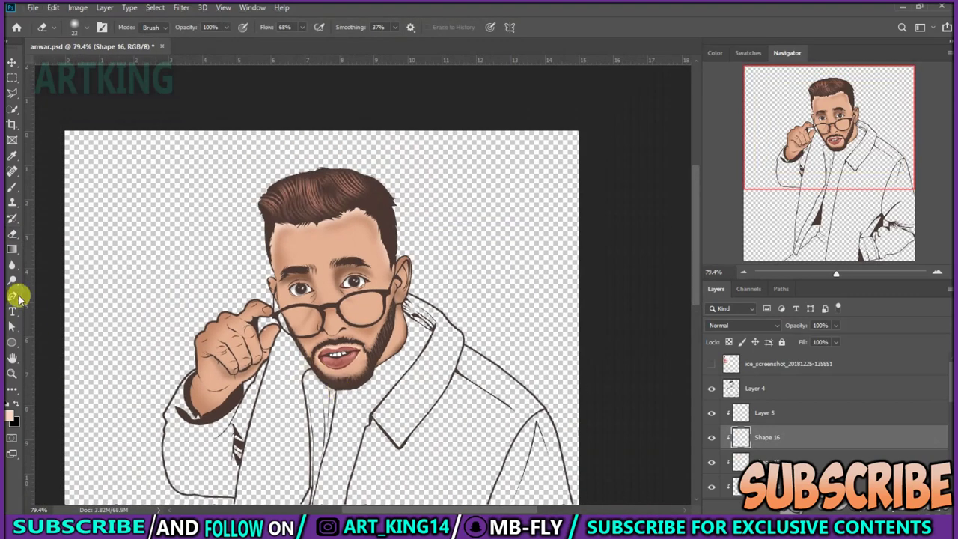
click(424, 199)
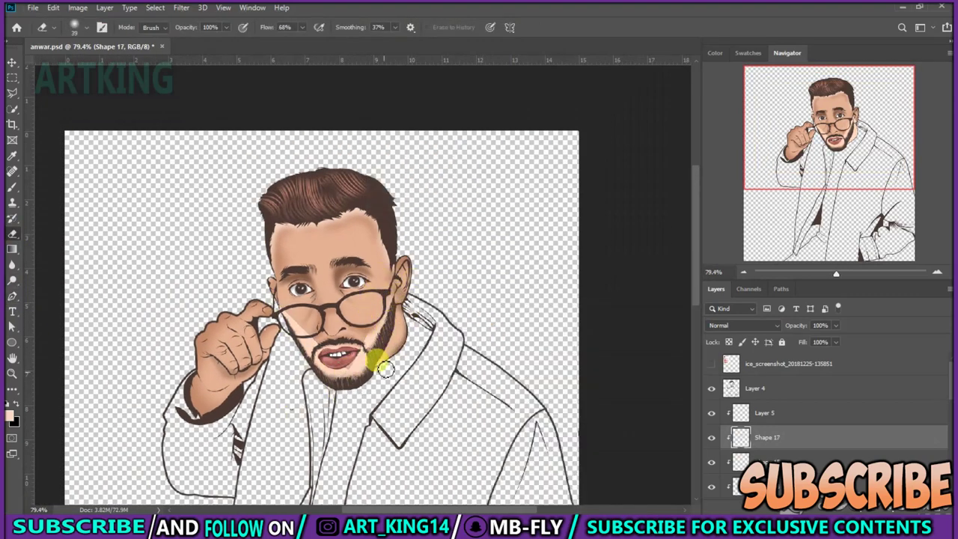
scroll(358, 364, up, 2)
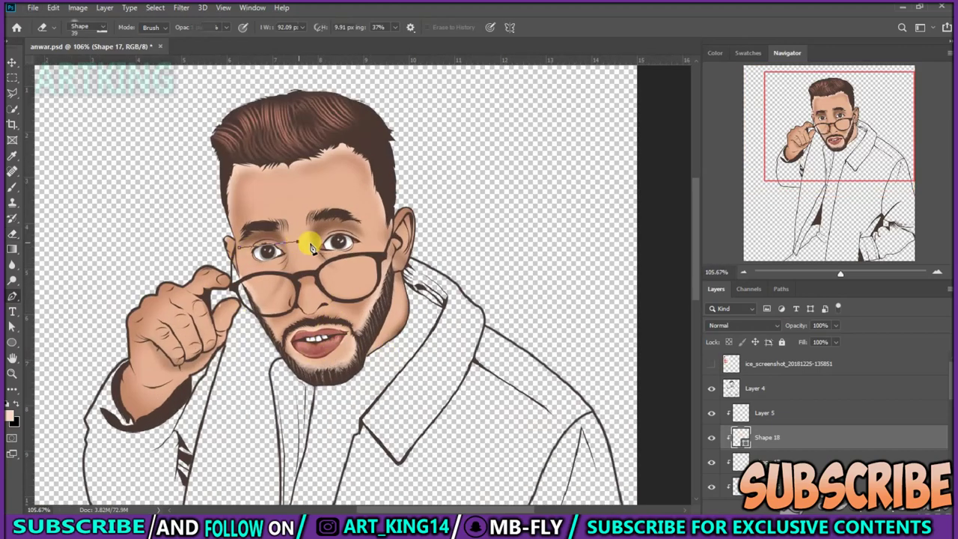
click(12, 234)
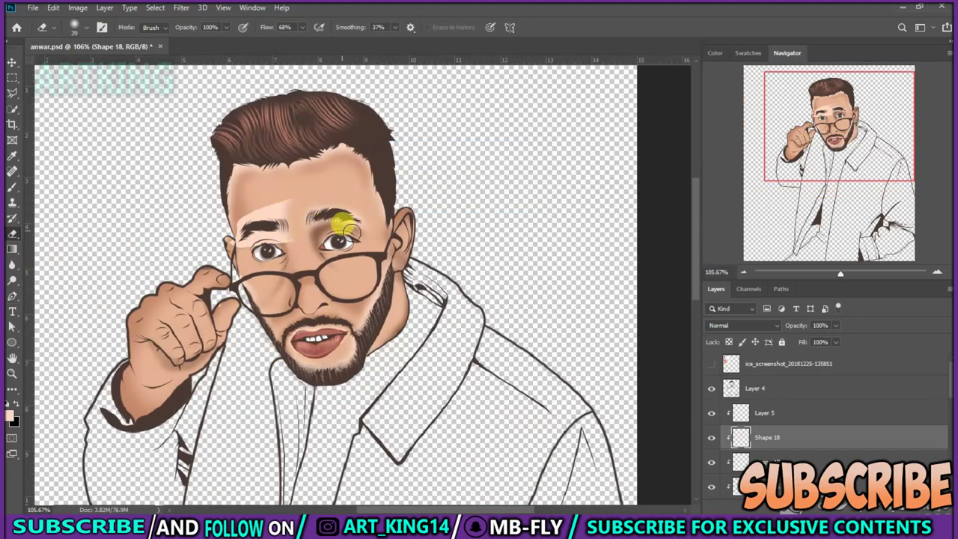
scroll(284, 203, down, 2)
scroll(320, 300, up, 2)
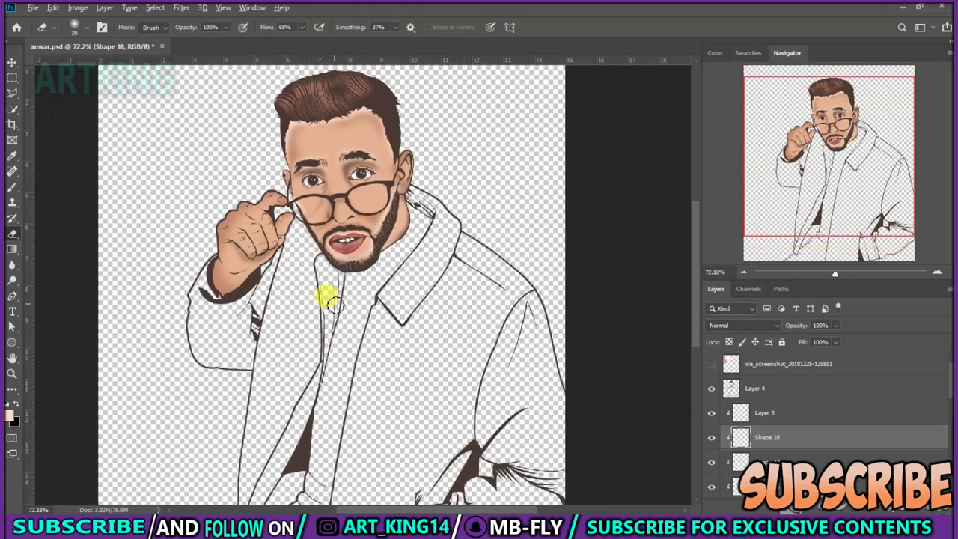
Start a light highlight path curving along the ear edge.
key(p)
scroll(356, 314, down, 2)
scroll(356, 314, up, 2)
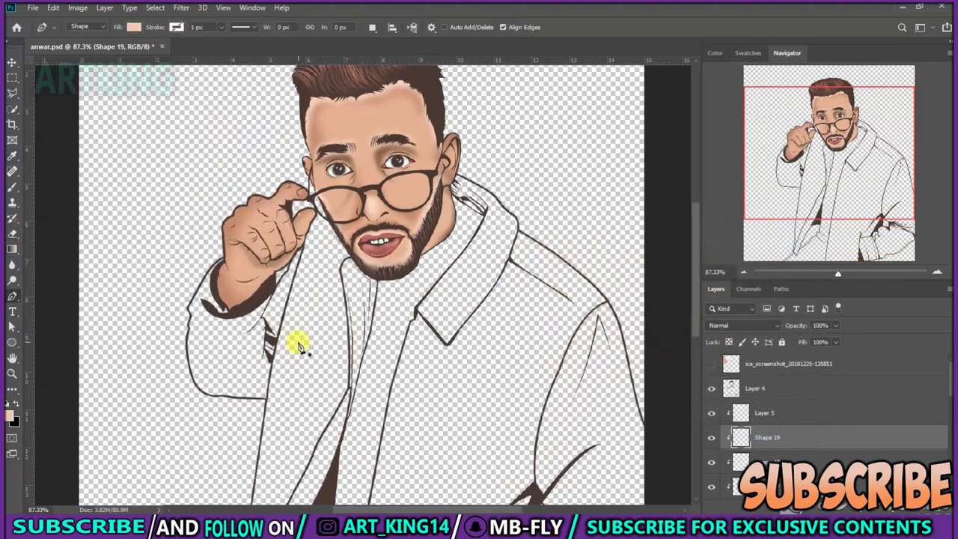
scroll(417, 183, up, 2)
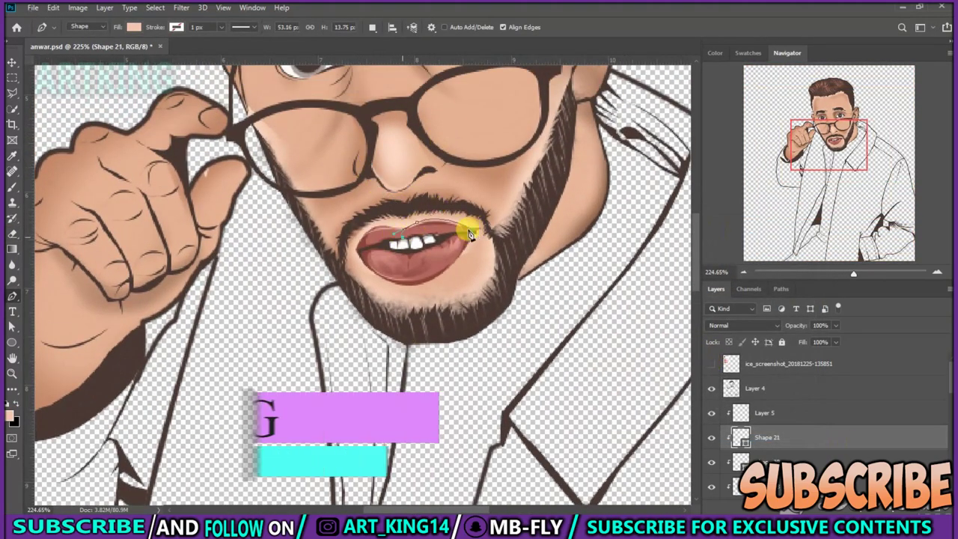
scroll(445, 231, down, 2)
scroll(412, 132, down, 2)
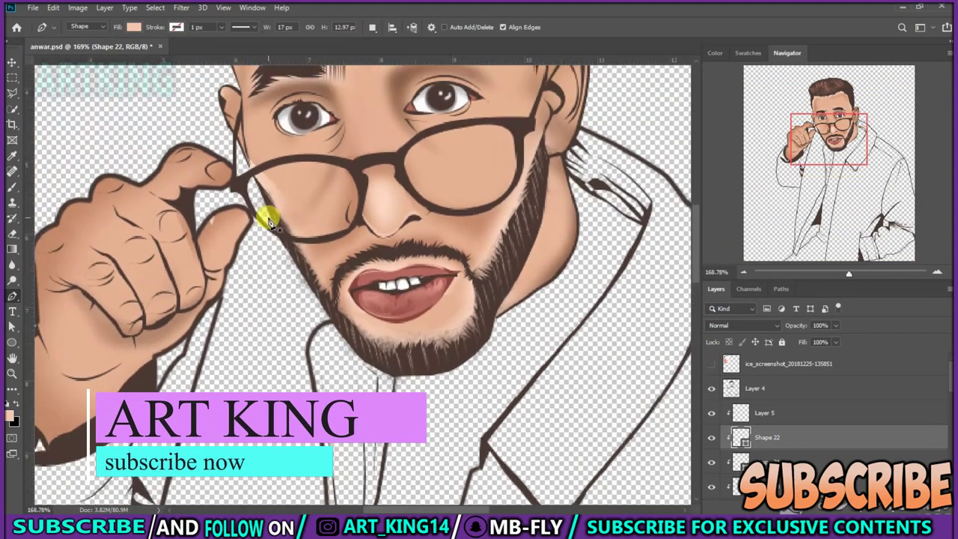
scroll(272, 214, down, 3)
scroll(163, 150, up, 5)
click(187, 166)
drag(247, 128, 277, 110)
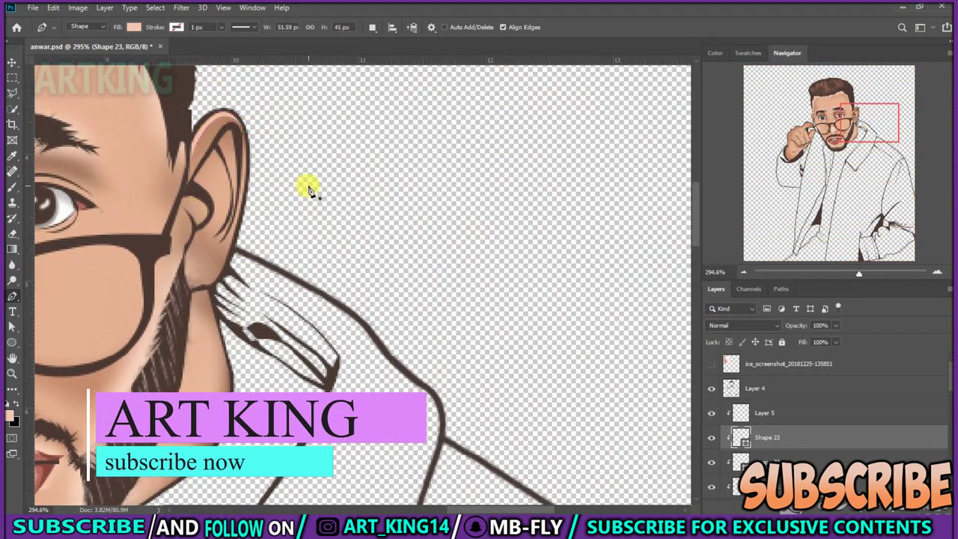
scroll(299, 190, down, 3)
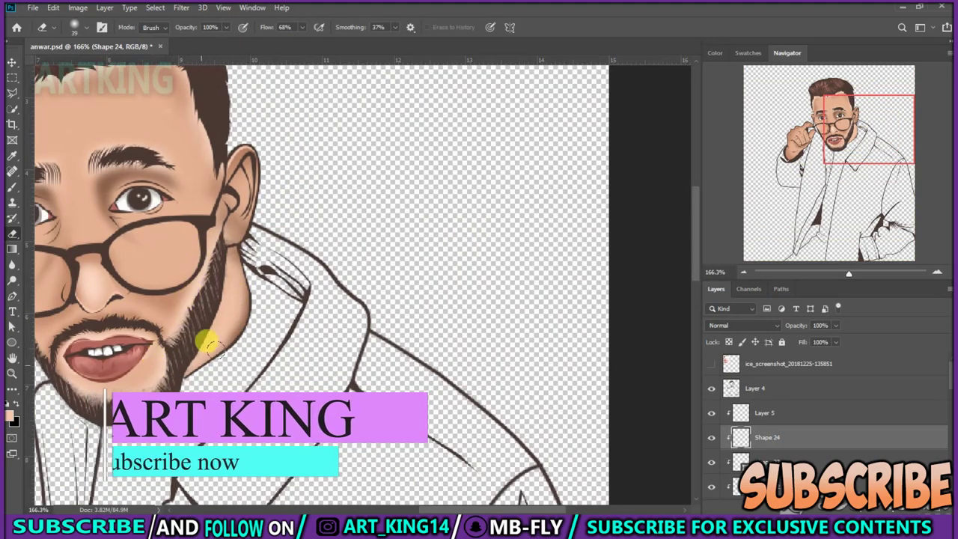
scroll(179, 359, down, 3)
scroll(209, 299, left, 2)
Shape a semi-transparent 60% lens glare over the right eye and give a new shape a peach fill.
key(e)
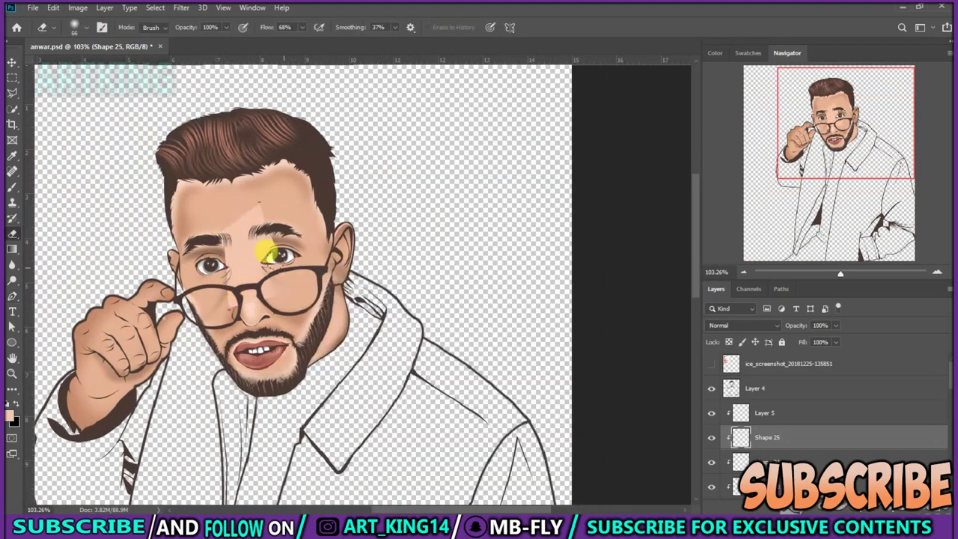
drag(250, 250, 323, 329)
click(172, 188)
key(6)
key(6)
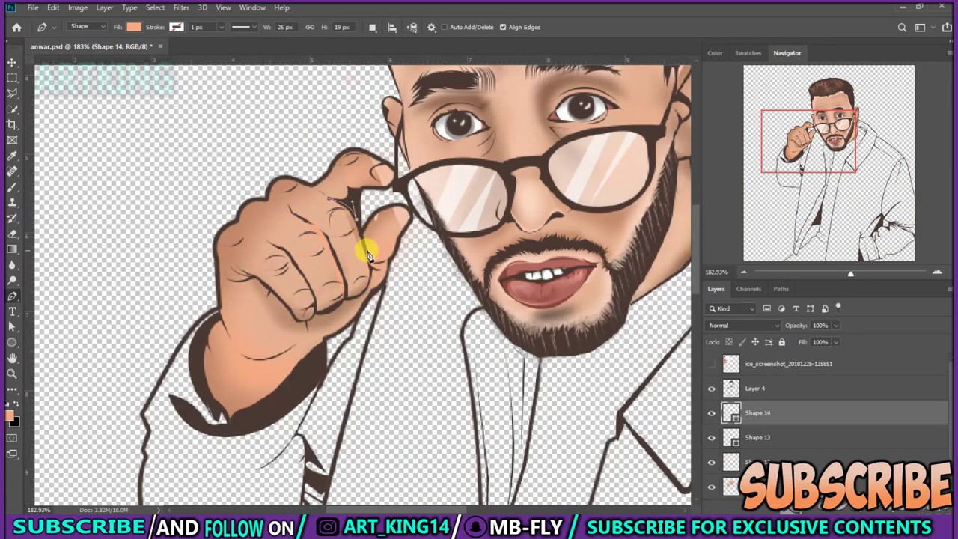
click(135, 28)
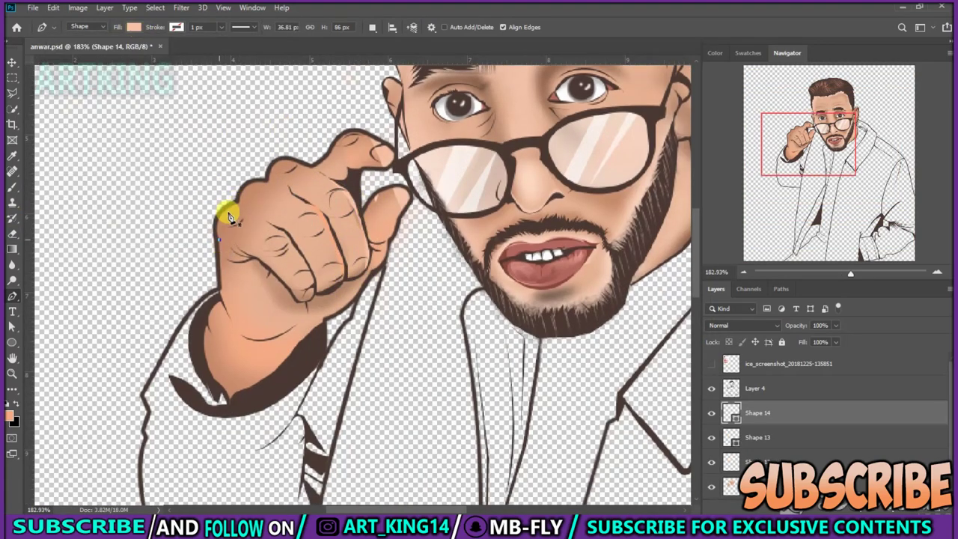
Delete the highlight shape on the hand.
click(757, 388)
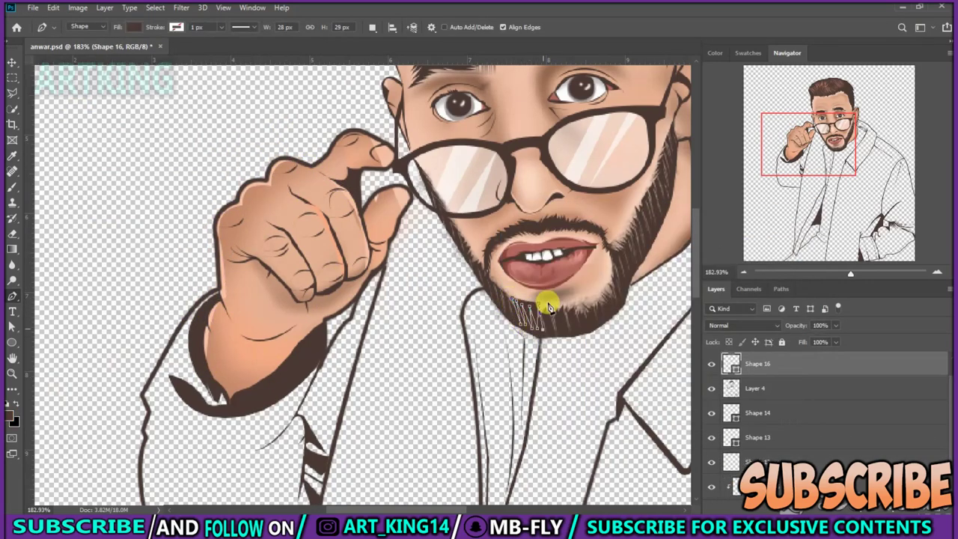
scroll(513, 336, down, 3)
scroll(487, 329, down, 2)
scroll(442, 194, up, 3)
scroll(452, 186, up, 2)
click(133, 27)
Trace the shirt outline down the collar as a pink-filled shape.
click(168, 203)
scroll(336, 289, down, 3)
scroll(336, 289, down, 1)
scroll(760, 462, down, 2)
click(348, 246)
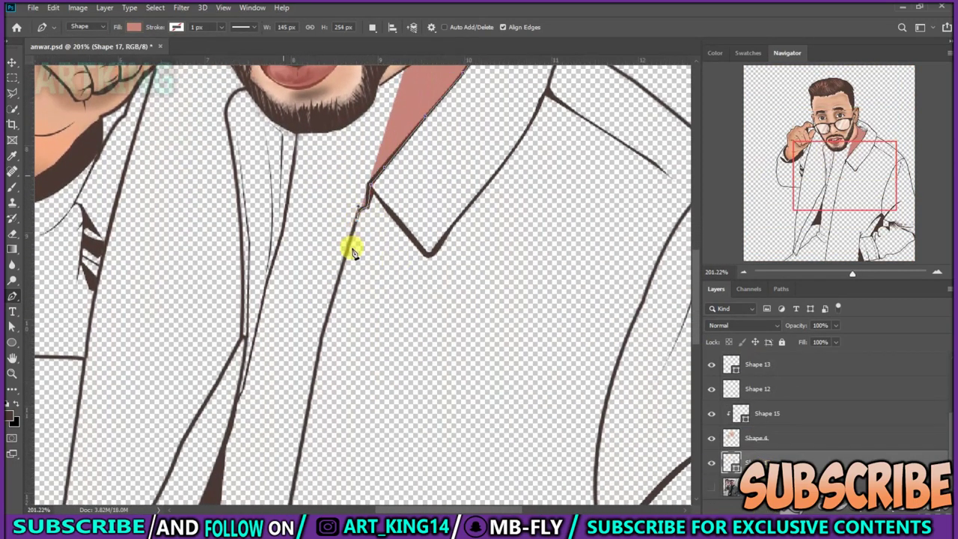
scroll(348, 246, up, 2)
scroll(306, 344, down, 2)
click(267, 345)
scroll(449, 355, down, 4)
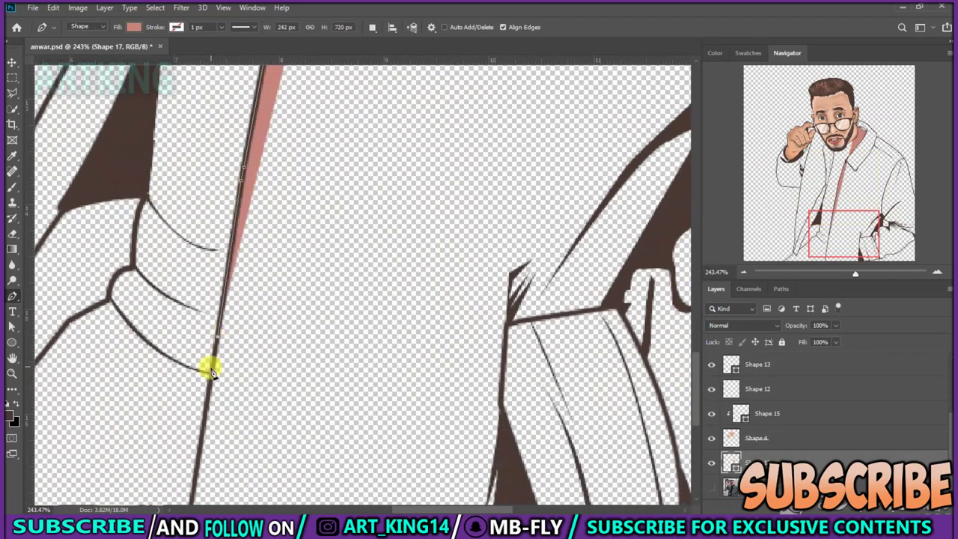
scroll(116, 302, up, 3)
scroll(182, 235, up, 2)
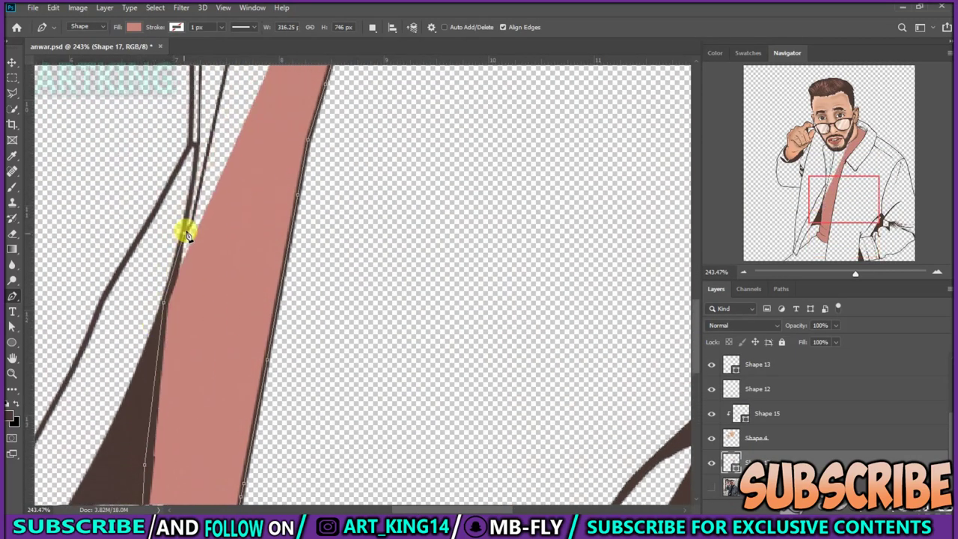
scroll(208, 376, up, 2)
scroll(325, 107, up, 5)
scroll(225, 75, up, 3)
scroll(487, 75, up, 1)
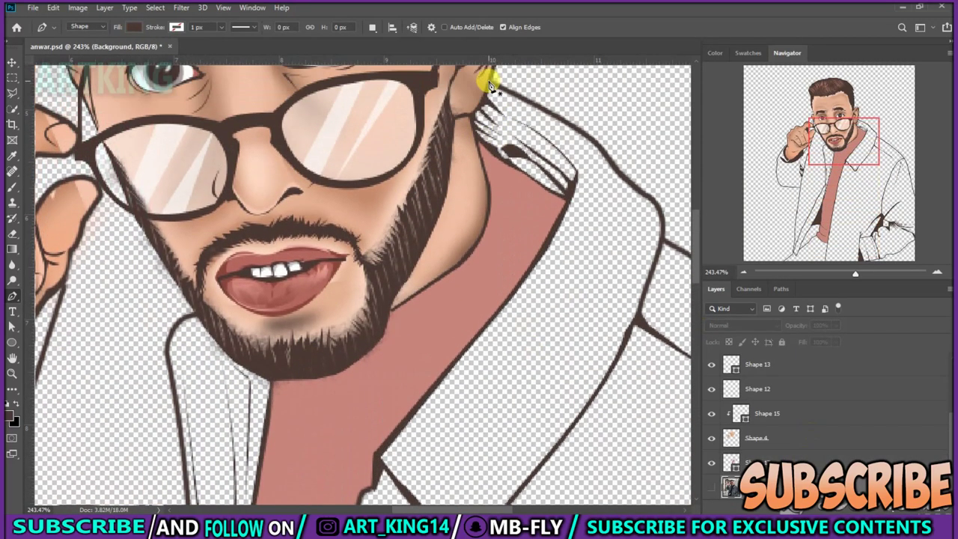
Outline the jacket edge as a dark red filled shape.
click(133, 27)
scroll(491, 508, right, 5)
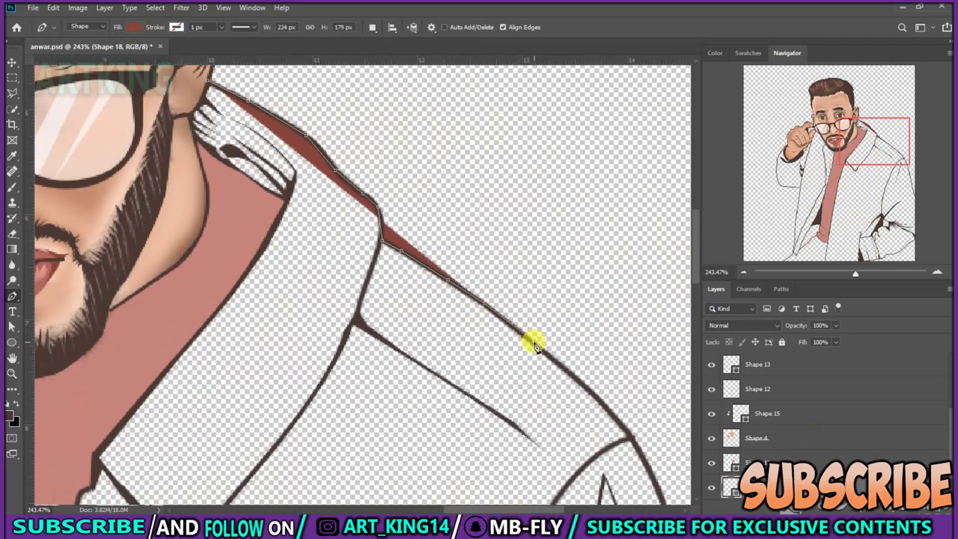
scroll(529, 337, down, 5)
scroll(591, 293, down, 3)
scroll(658, 314, up, 2)
scroll(630, 463, right, 3)
scroll(630, 463, down, 5)
click(596, 321)
click(505, 388)
click(453, 433)
click(360, 457)
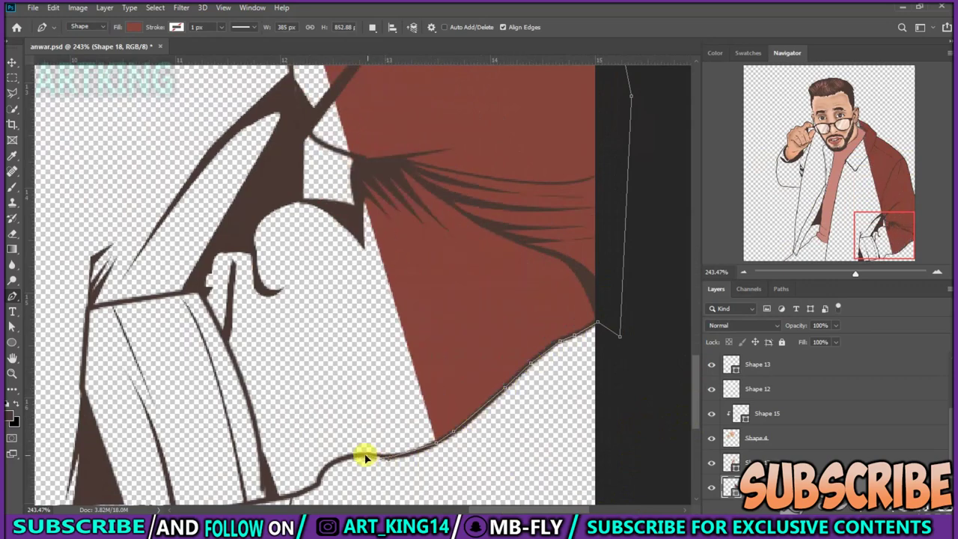
scroll(312, 481, down, 1)
scroll(313, 481, down, 2)
scroll(494, 505, left, 5)
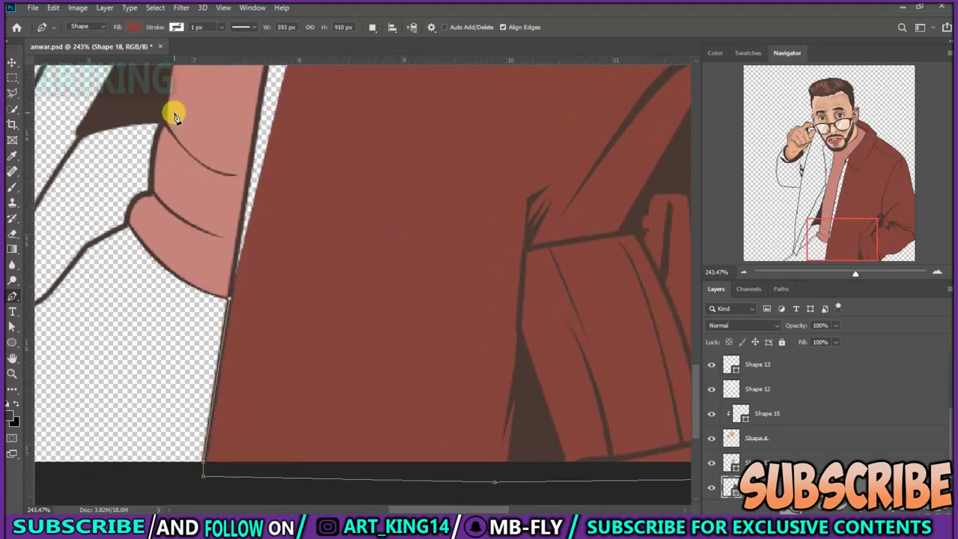
scroll(342, 321, left, 4)
Trace and close the dark red lapel shape, then toggle the reference photo's visibility.
click(186, 272)
click(154, 352)
click(112, 440)
click(88, 410)
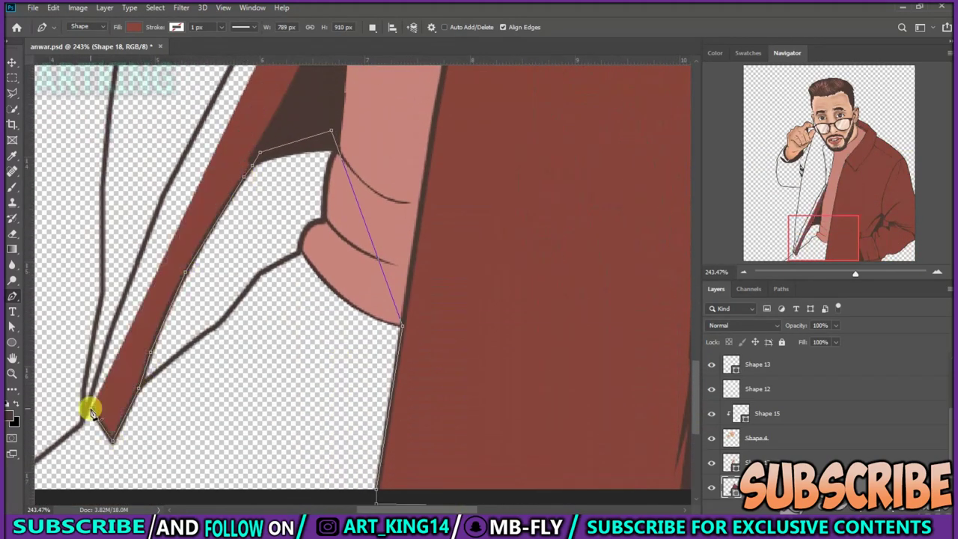
click(102, 288)
scroll(122, 197, up, 3)
scroll(252, 347, up, 3)
scroll(25, 172, up, 2)
scroll(66, 155, left, 1)
scroll(66, 155, up, 2)
scroll(68, 137, up, 2)
scroll(160, 145, up, 2)
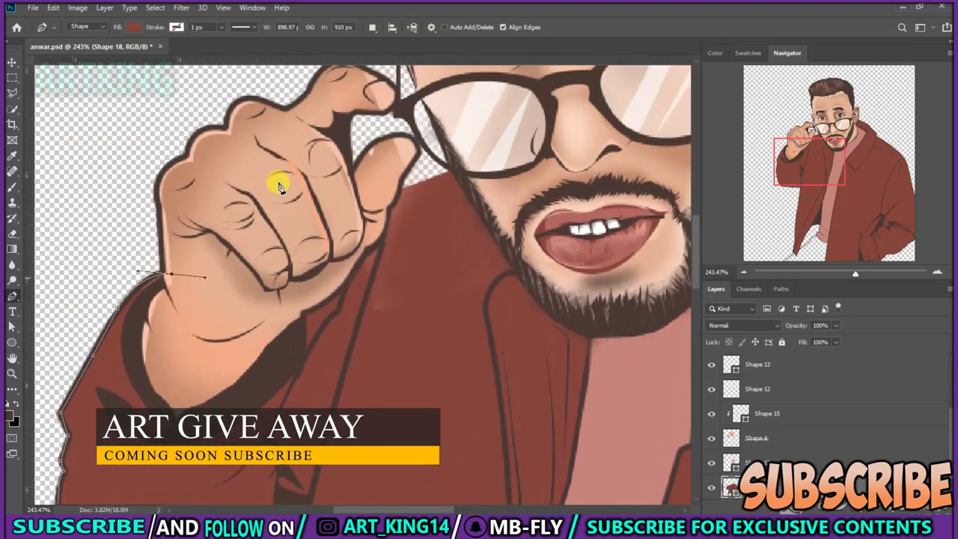
scroll(277, 188, up, 2)
click(711, 487)
click(710, 487)
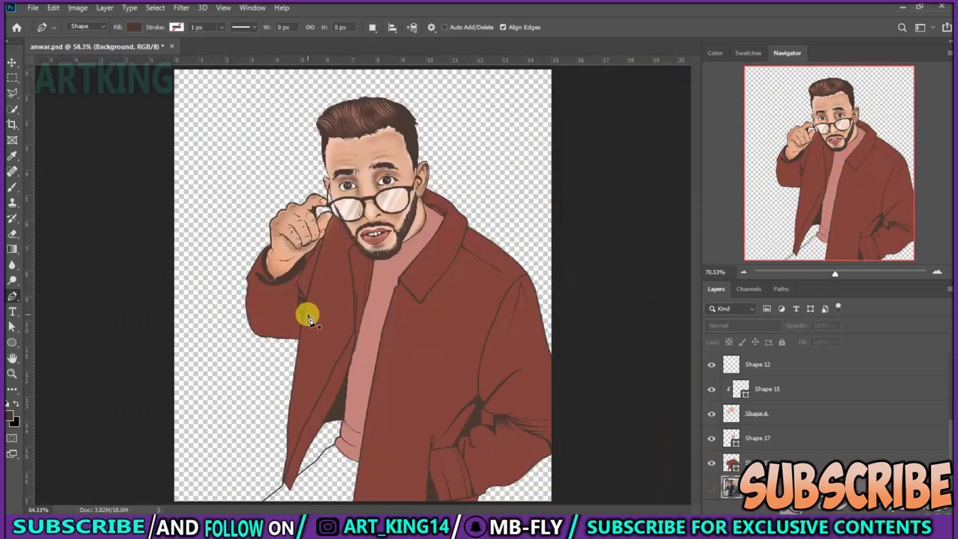
Draw a darker shadow shape over the jacket's right side and set its fill colour.
scroll(310, 452, down, 3)
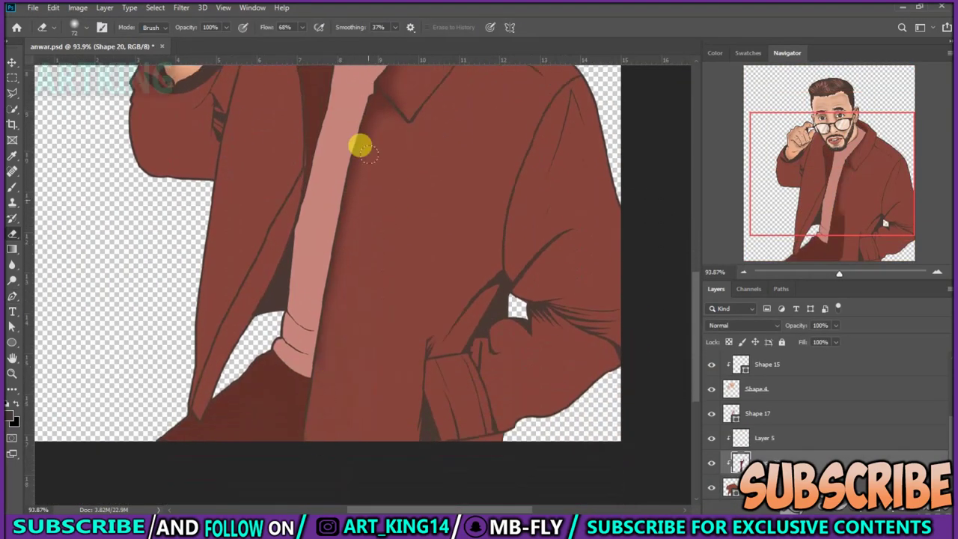
scroll(352, 190, up, 2)
key(p)
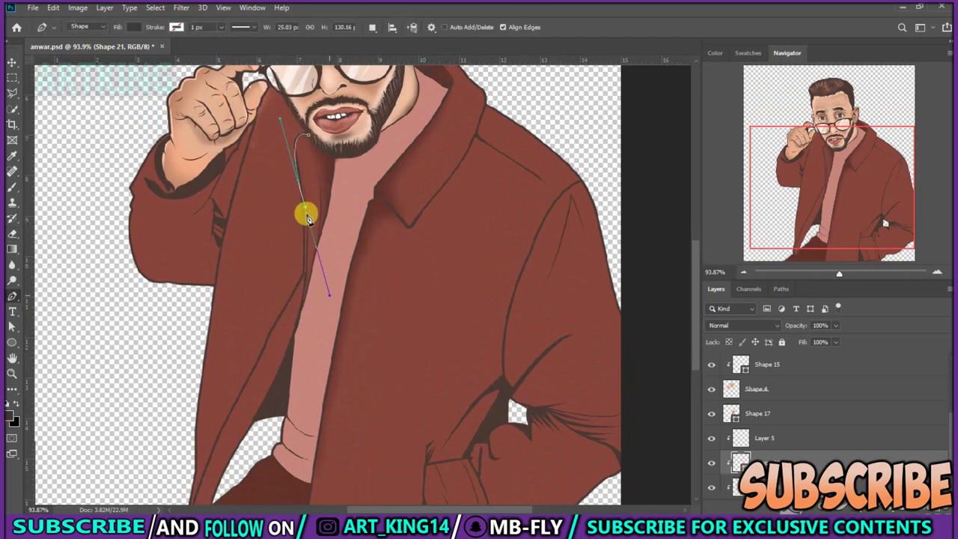
scroll(196, 490, left, 5)
key(e)
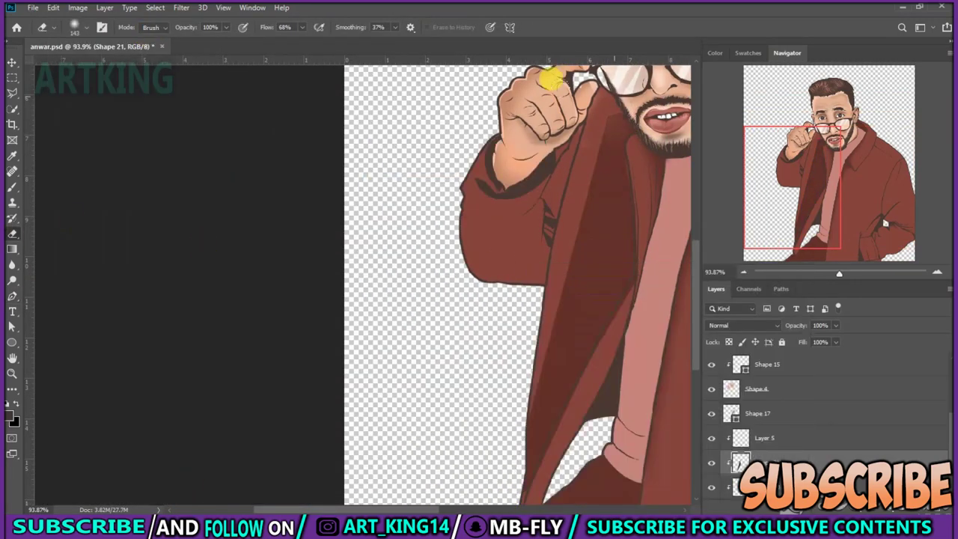
scroll(498, 292, down, 3)
key(p)
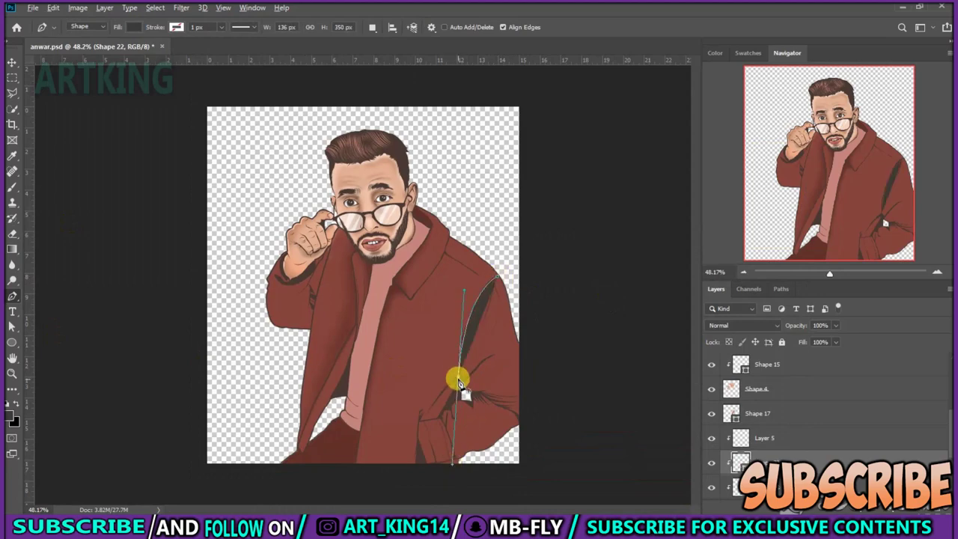
click(496, 277)
key(e)
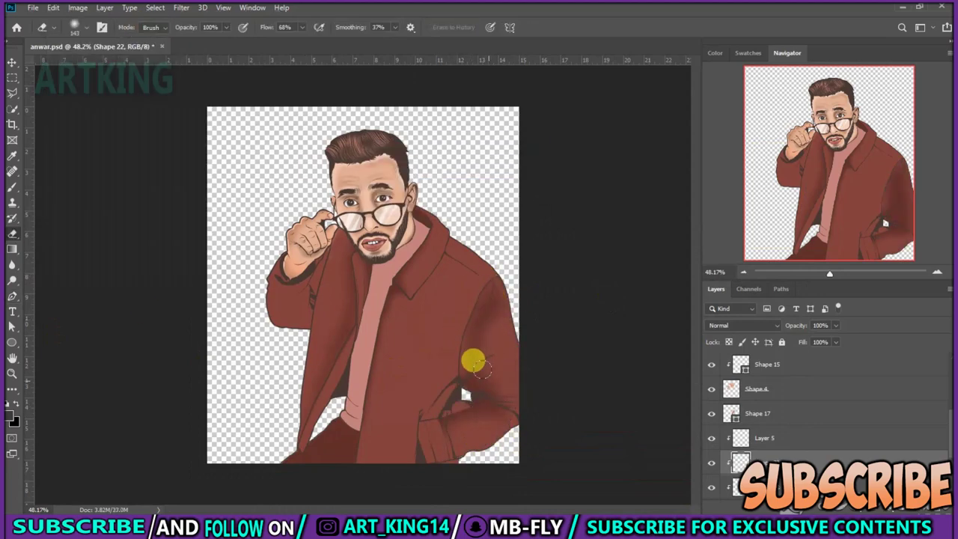
key(p)
click(419, 217)
click(132, 27)
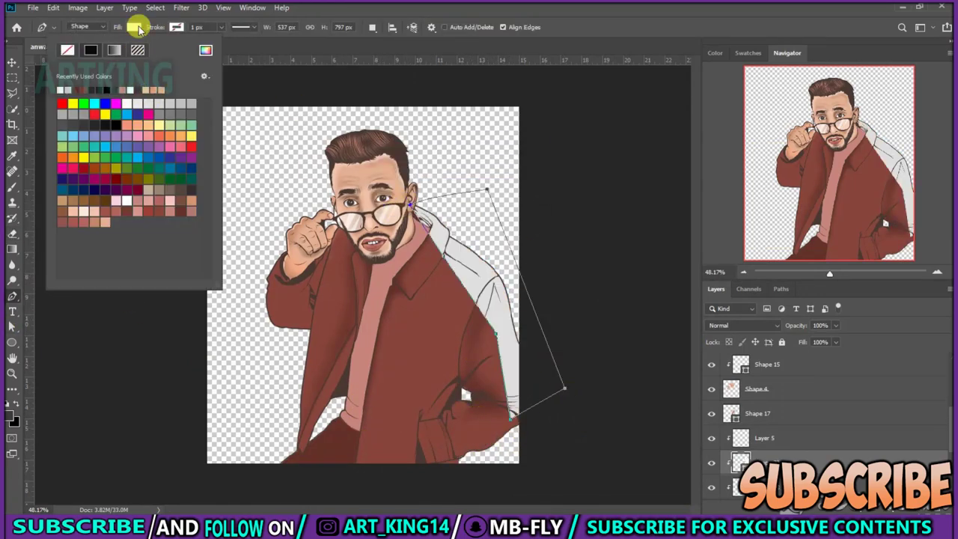
click(56, 87)
key(e)
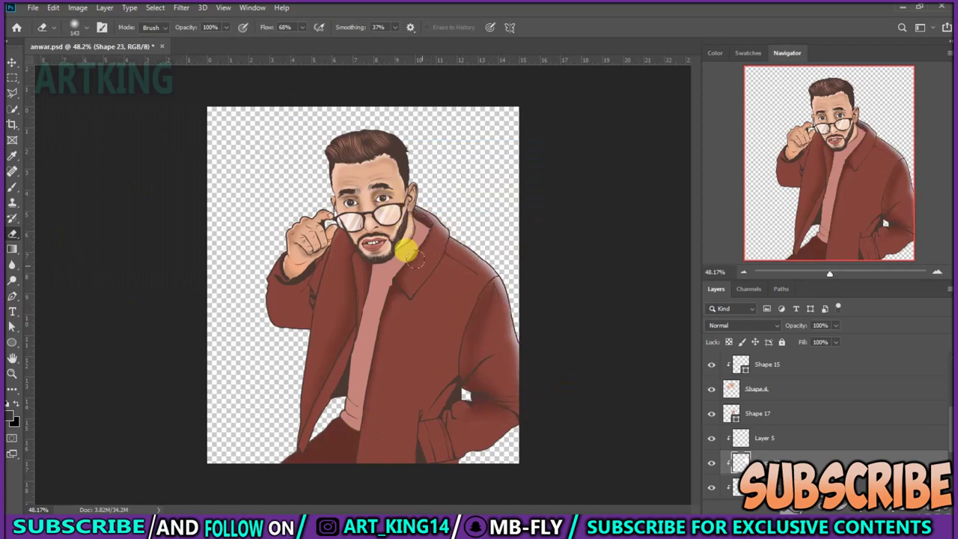
Erase to soften the shading on the left sleeve, jacket's right side and front.
mouse_move(331, 242)
mouse_down()
mouse_move(317, 336)
mouse_move(276, 279)
mouse_up()
click(184, 199)
mouse_move(479, 284)
mouse_down()
mouse_move(438, 381)
mouse_move(444, 235)
mouse_up()
drag(404, 444, 424, 252)
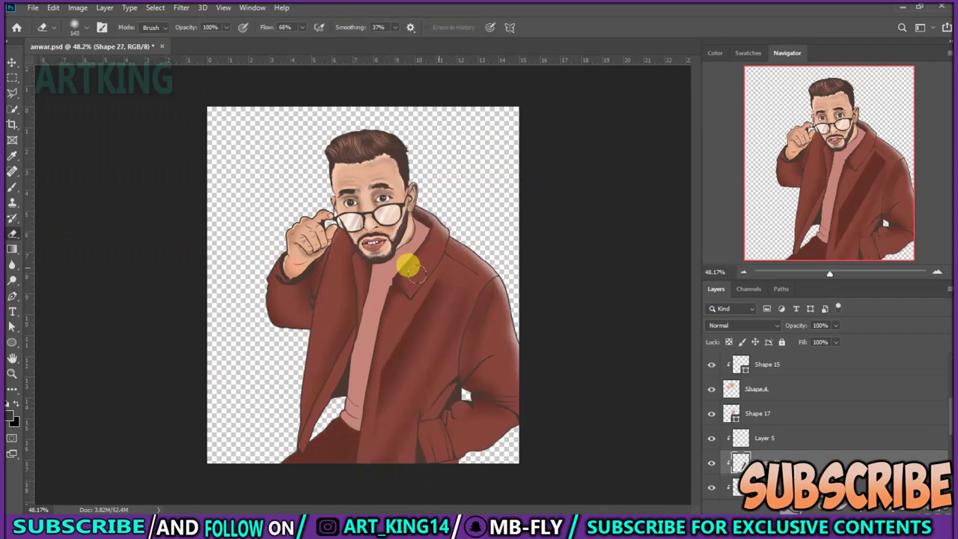
Add a light highlight along the left lapel and partly erase it to fade.
drag(302, 454, 330, 225)
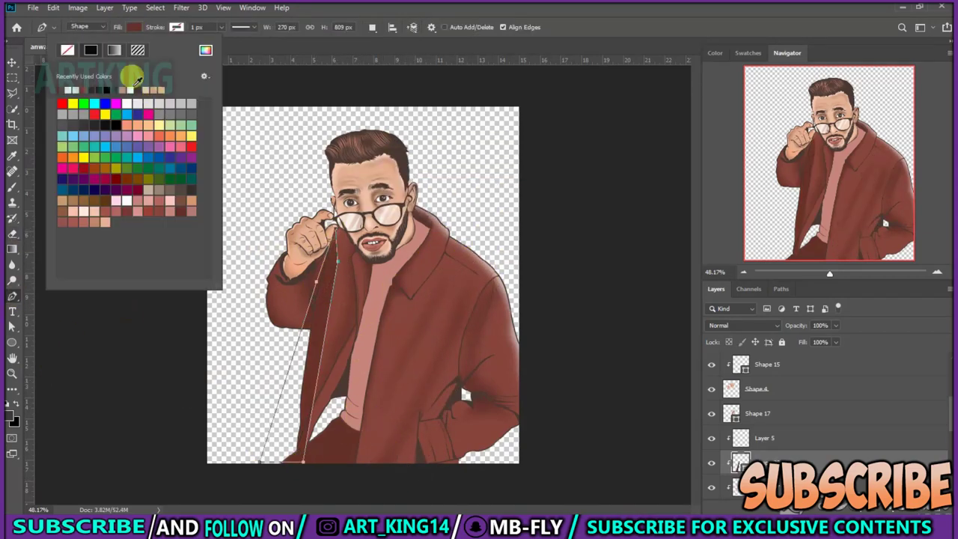
click(134, 77)
mouse_move(318, 419)
mouse_down()
mouse_move(309, 321)
mouse_move(324, 299)
mouse_up()
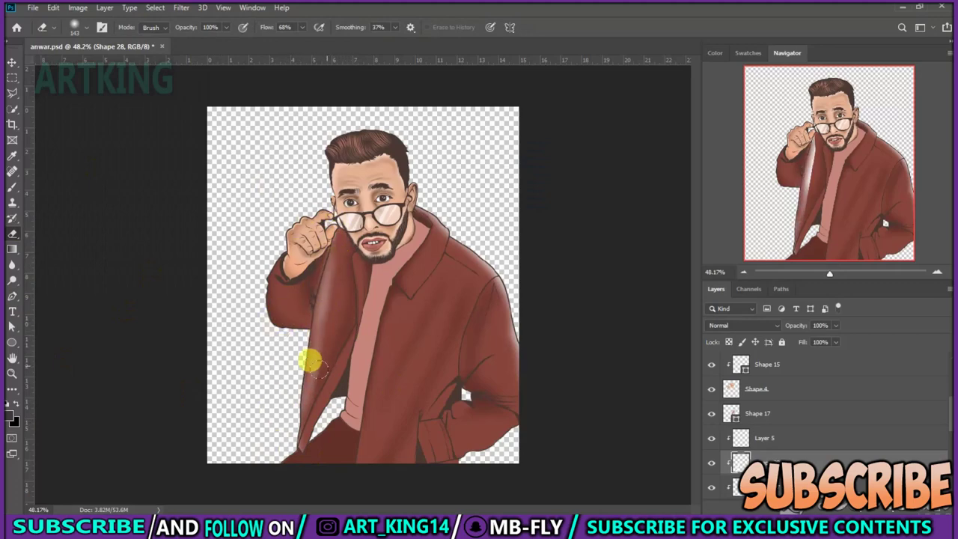
drag(314, 348, 293, 411)
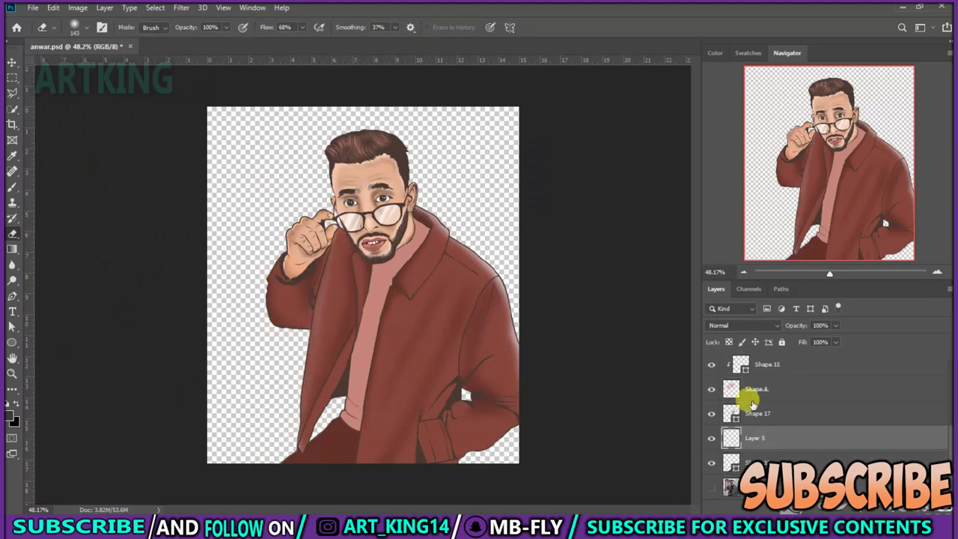
Sample the Shape 17 jacket colour and soften shading near the collar on Shapes 20-21.
click(748, 410)
key(i)
click(11, 416)
click(439, 252)
key(Return)
key(e)
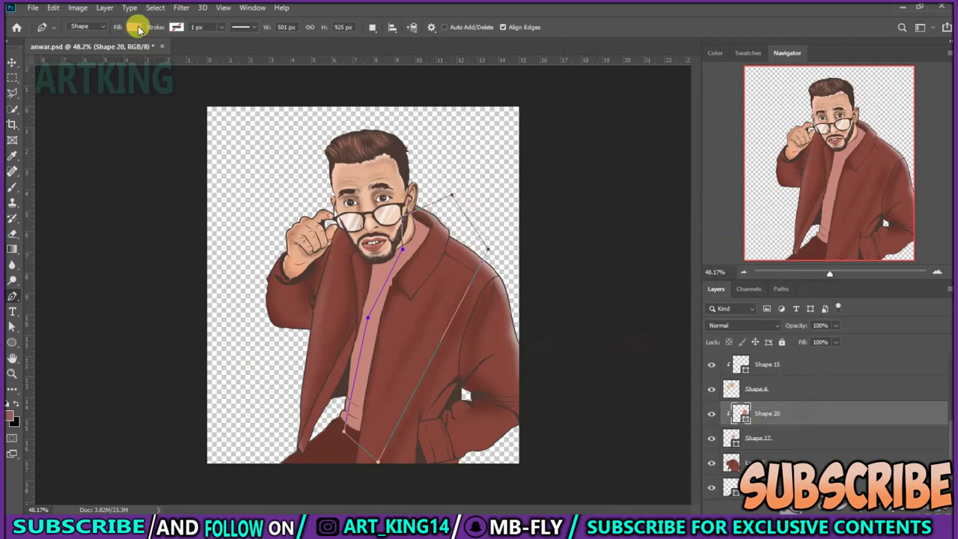
click(339, 301)
key(ctrl+plus)
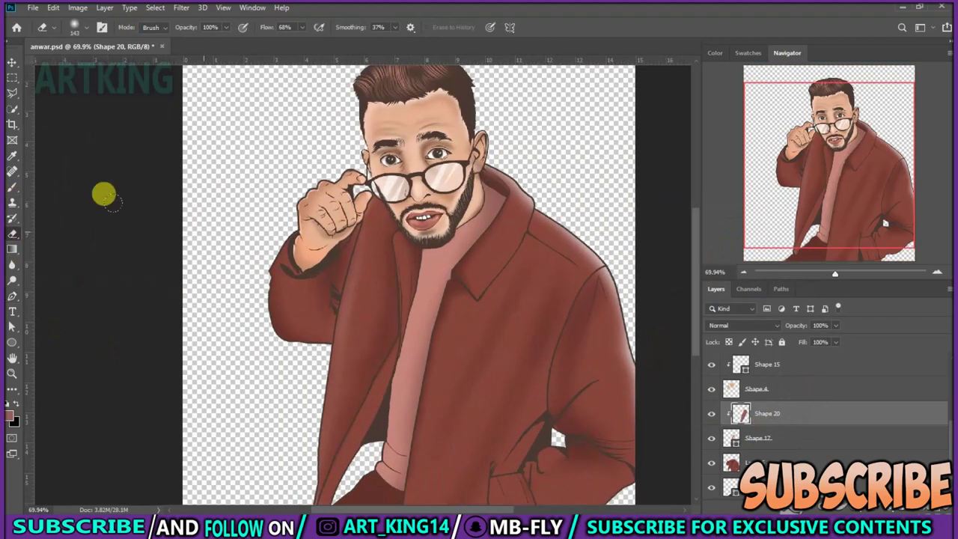
ctrl+click(406, 261)
click(122, 26)
right_click(443, 229)
click(470, 243)
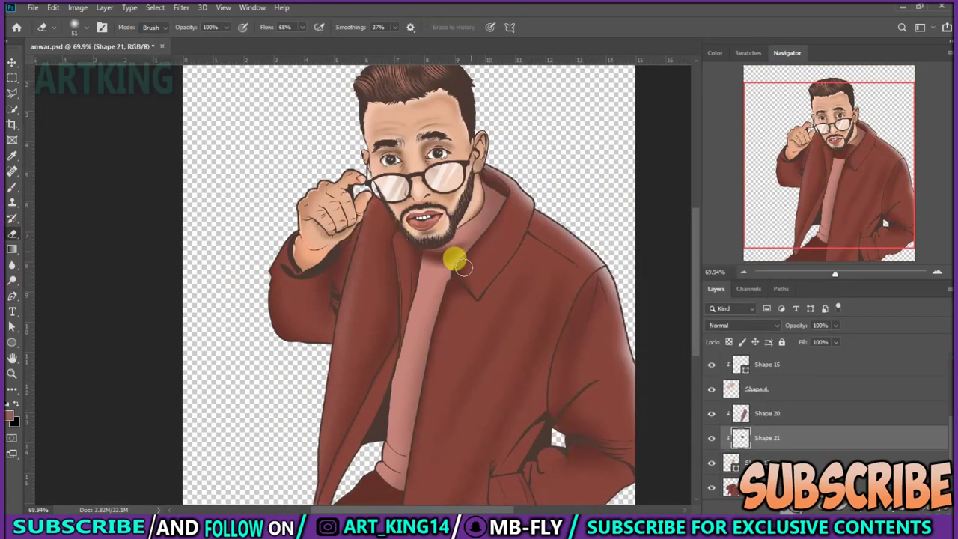
scroll(485, 288, up, 1)
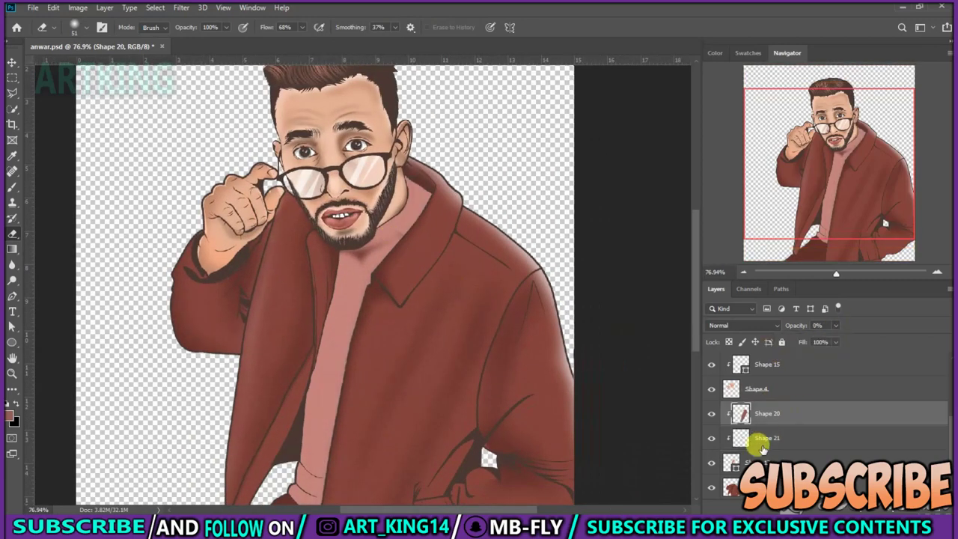
Draw a shadow shape on the lower torso and give it a fill colour.
key(p)
click(297, 424)
click(301, 356)
click(380, 367)
click(356, 443)
click(287, 412)
click(301, 356)
click(133, 27)
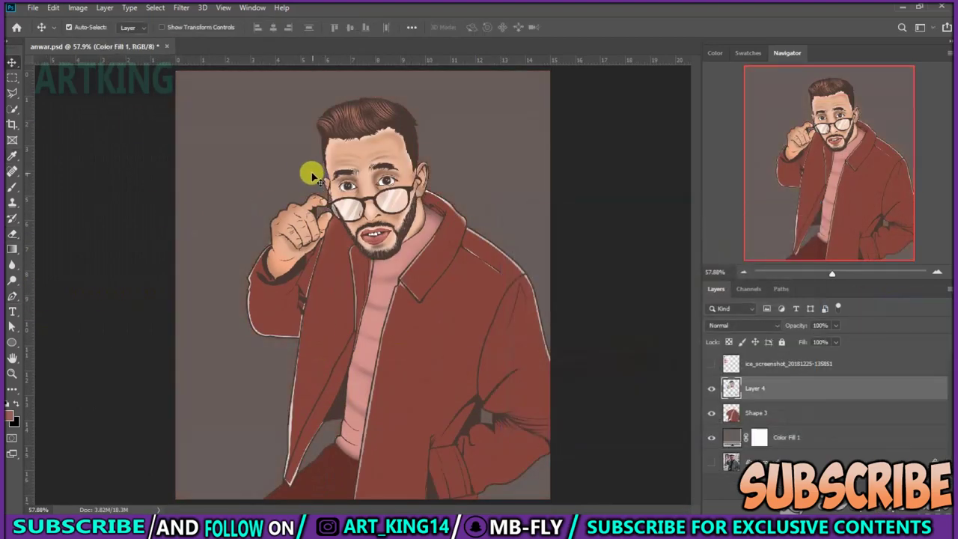
Draw a pale oval behind the head, place it beneath the figure, and merge the figure layers.
click(10, 344)
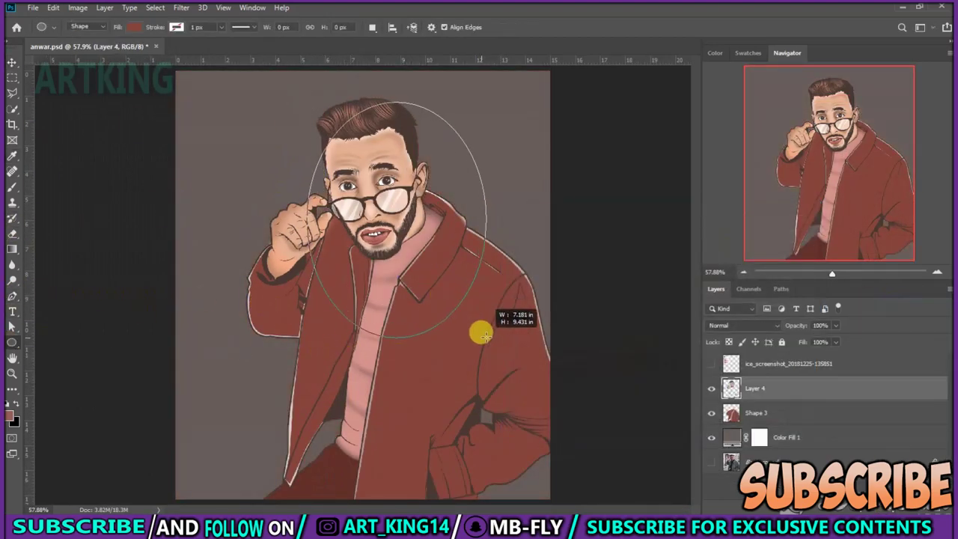
drag(309, 102, 492, 337)
drag(756, 387, 771, 442)
drag(469, 184, 455, 180)
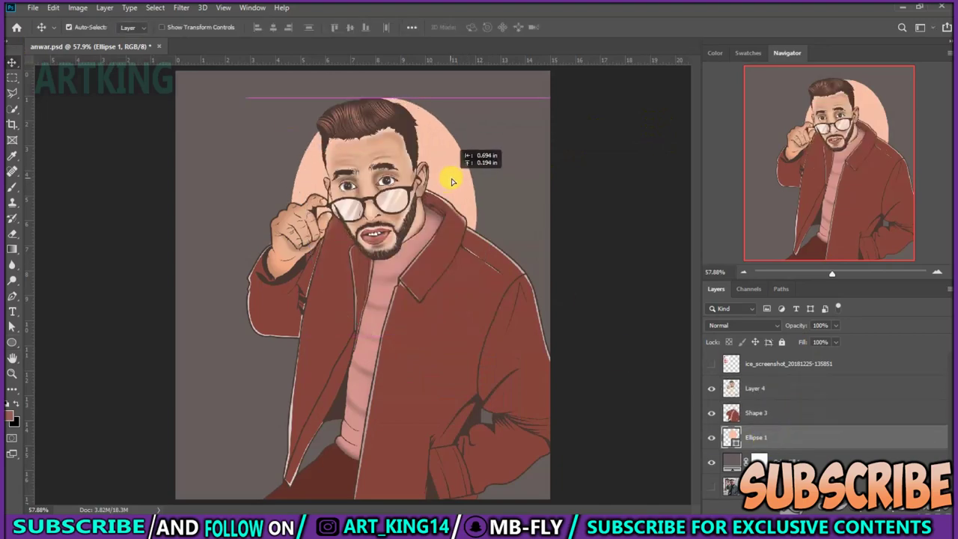
key(p)
click(133, 27)
key(v)
drag(445, 138, 433, 134)
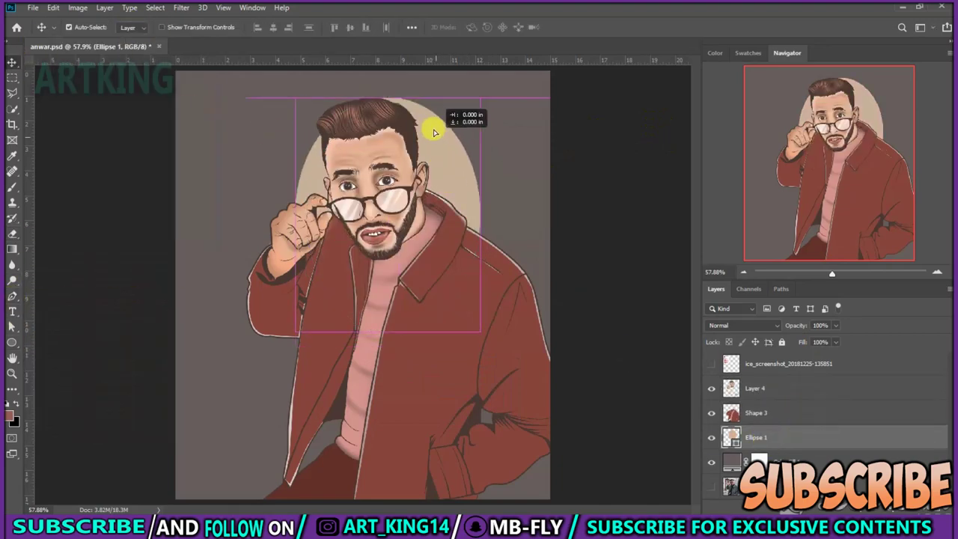
ctrl+click(756, 387)
key(ctrl+e)
Give the figure a peach Outer Glow with Spread 38 and Size 5 px.
click(517, 340)
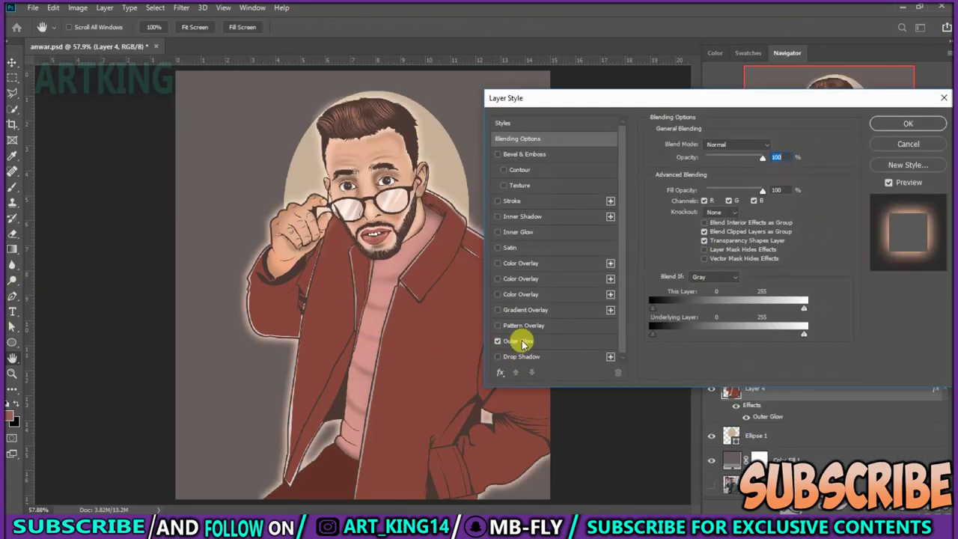
click(679, 185)
click(449, 274)
click(776, 238)
drag(728, 235, 715, 235)
drag(704, 249, 697, 250)
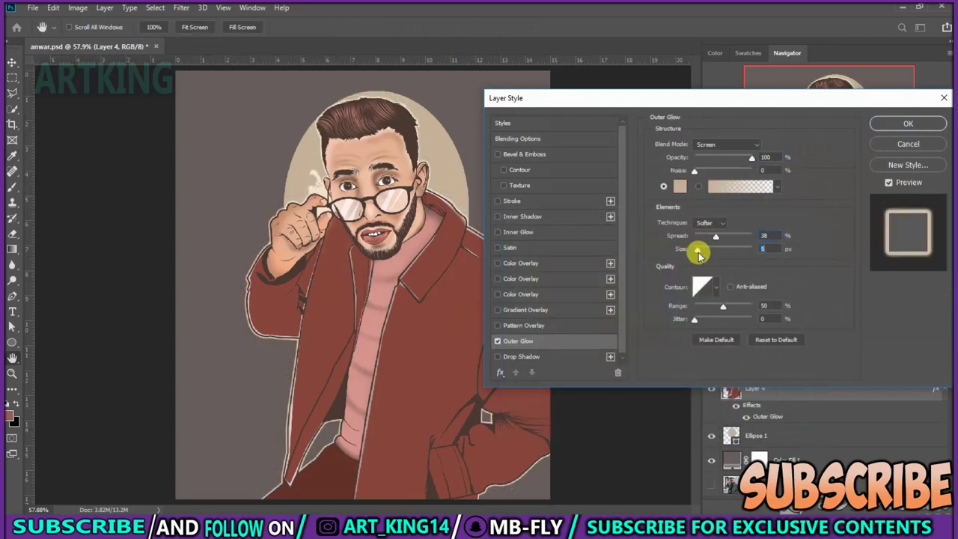
key(Return)
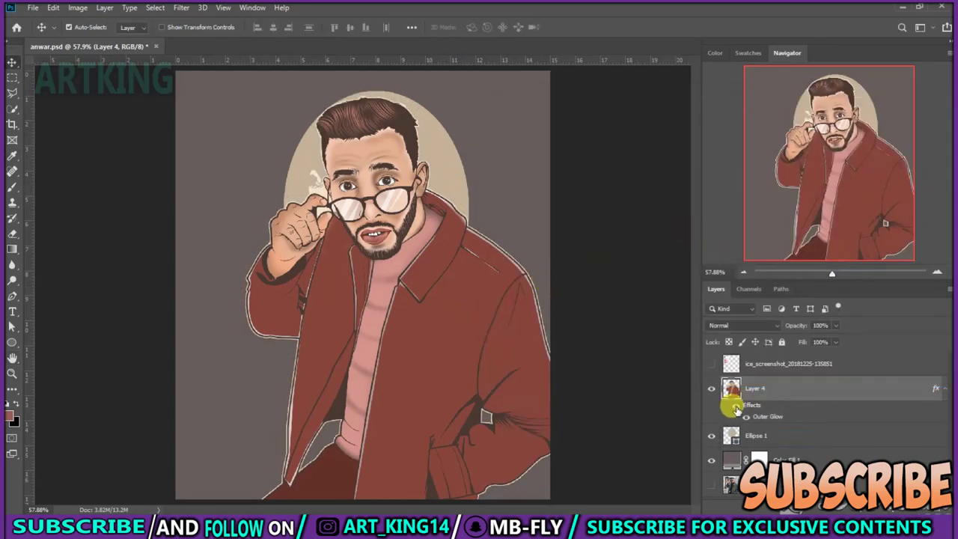
Add 'ARTKING' in the Crackvetica font and move it down beside the jacket.
key(t)
click(243, 174)
text(ARTKING)
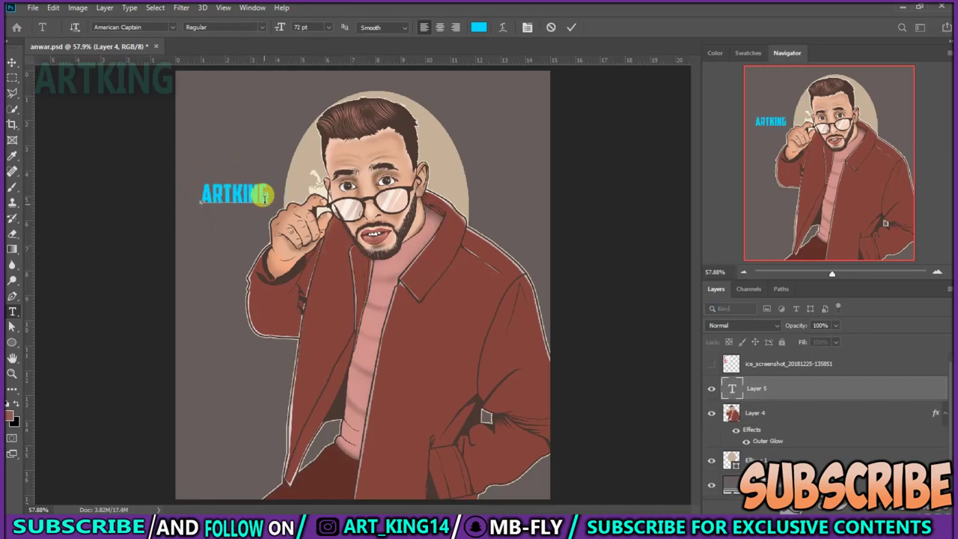
click(171, 27)
click(234, 88)
click(171, 27)
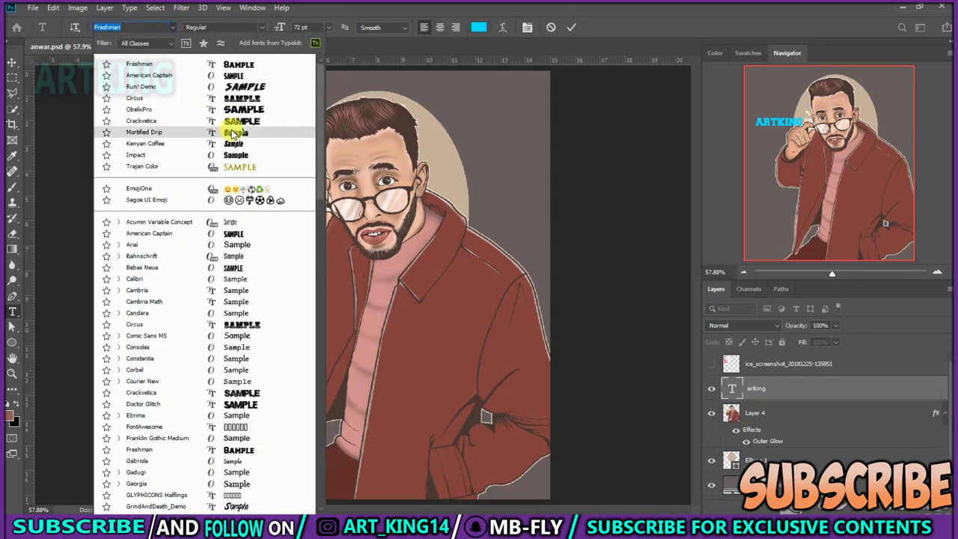
click(134, 98)
click(170, 27)
click(149, 150)
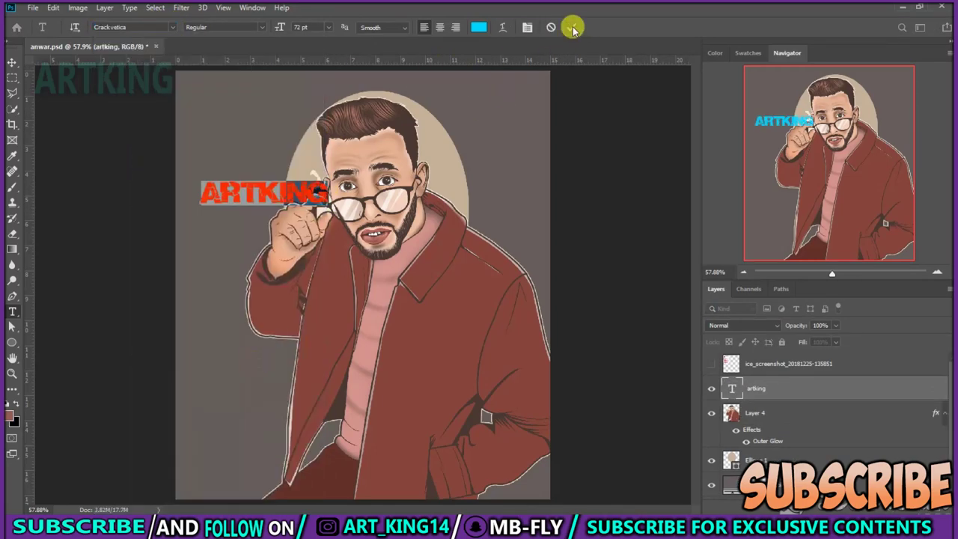
click(574, 27)
mouse_move(320, 224)
mouse_down()
mouse_move(321, 294)
mouse_move(264, 377)
mouse_up()
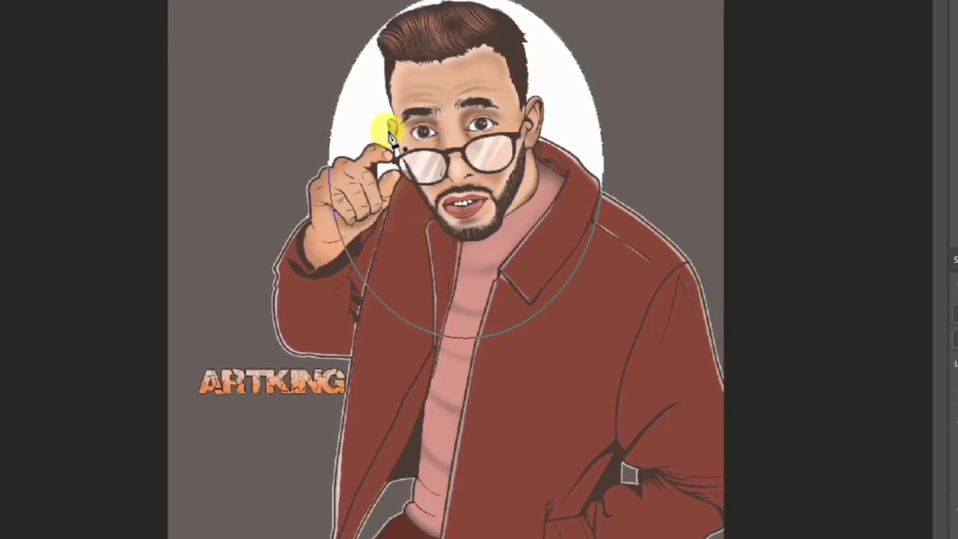
Shrink the oval outline with Ctrl+T and shift it slightly right and down.
key(ctrl+t)
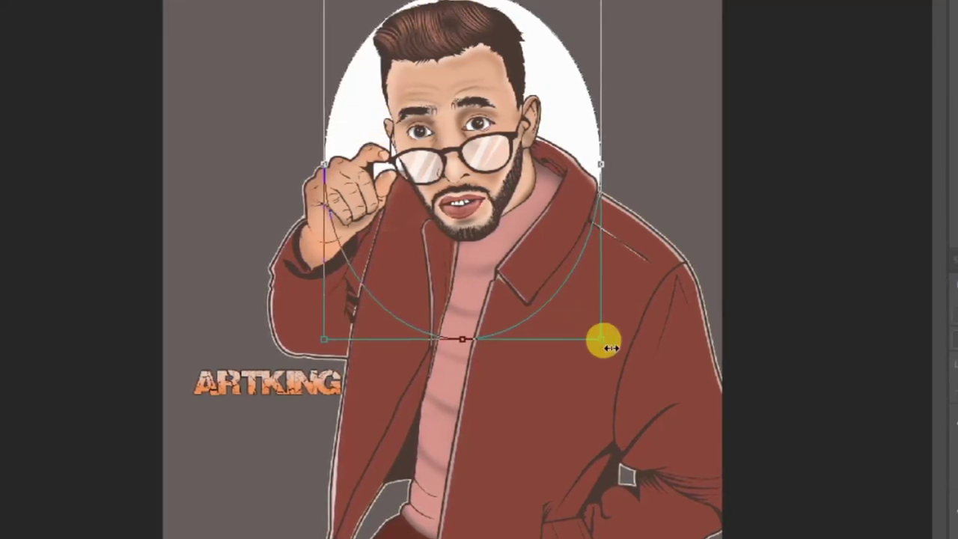
drag(601, 338, 583, 319)
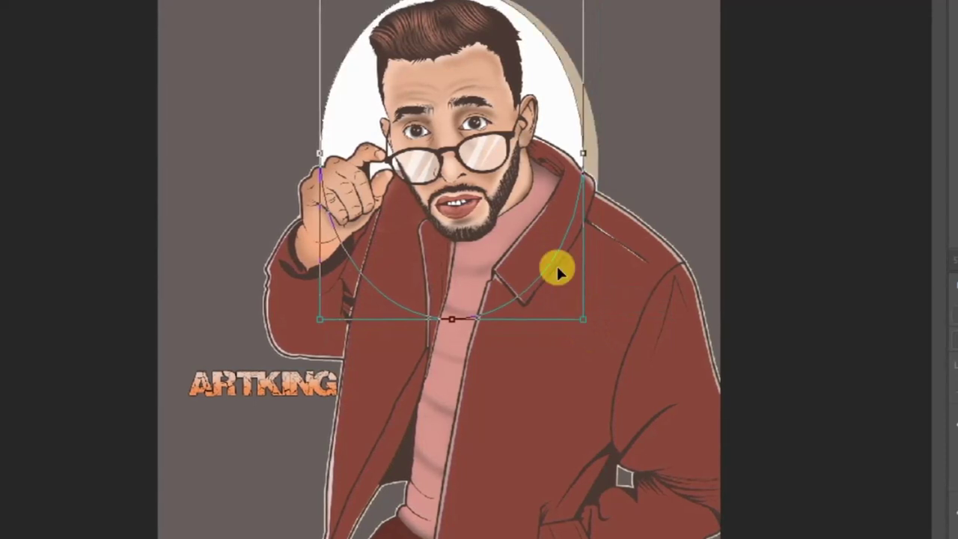
drag(545, 114, 552, 124)
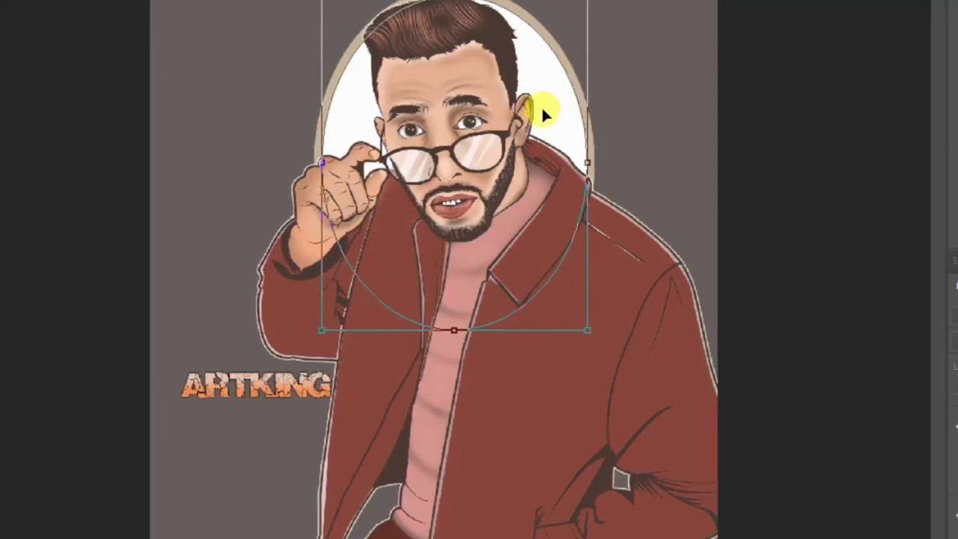
drag(542, 109, 547, 113)
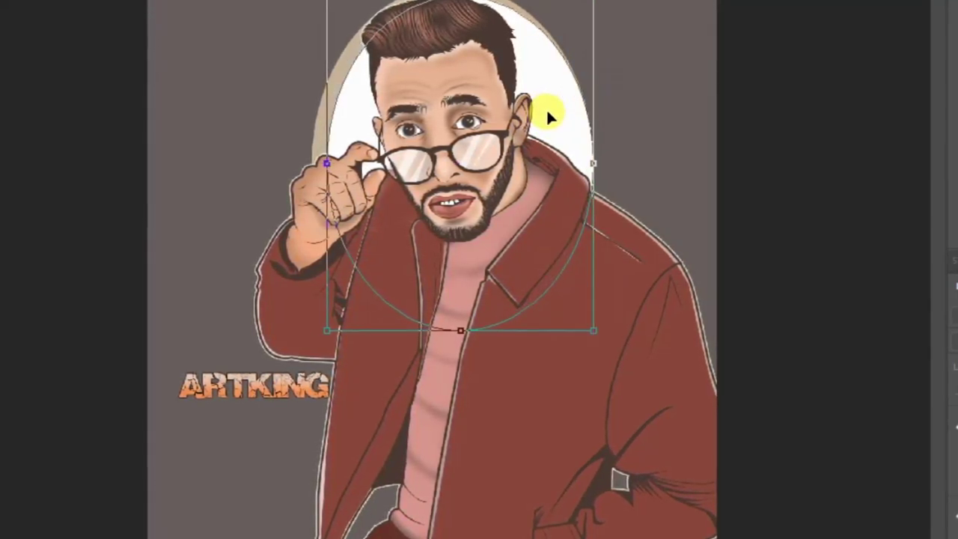